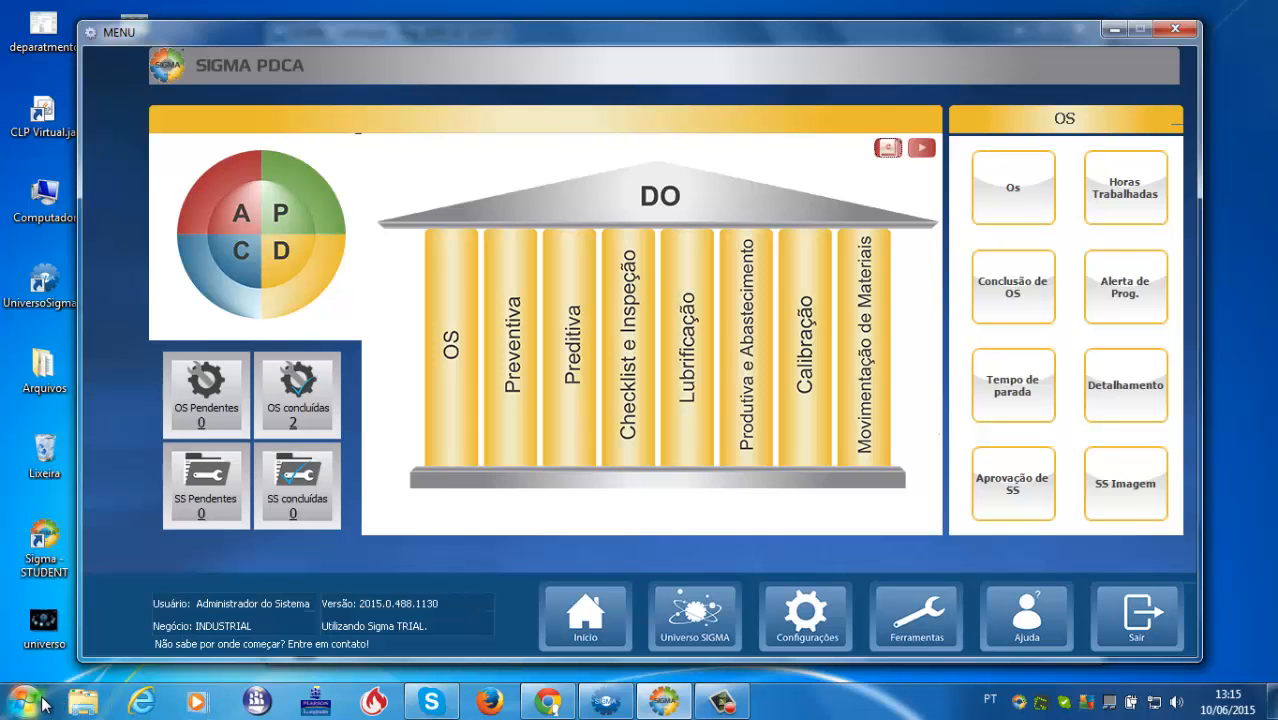
# Step: Open the "roteiro calibracao" text file from the Calibração folder in the Vídeos library
pyautogui.click(82, 700)
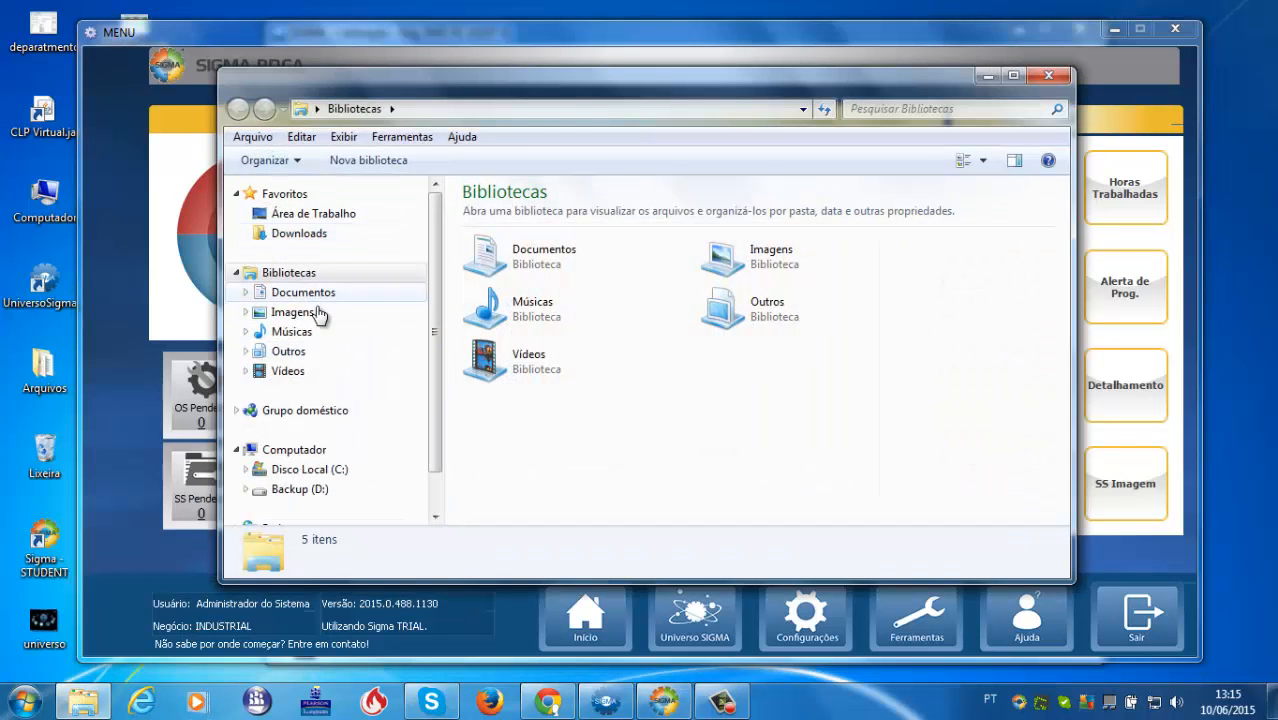
pyautogui.click(350, 377)
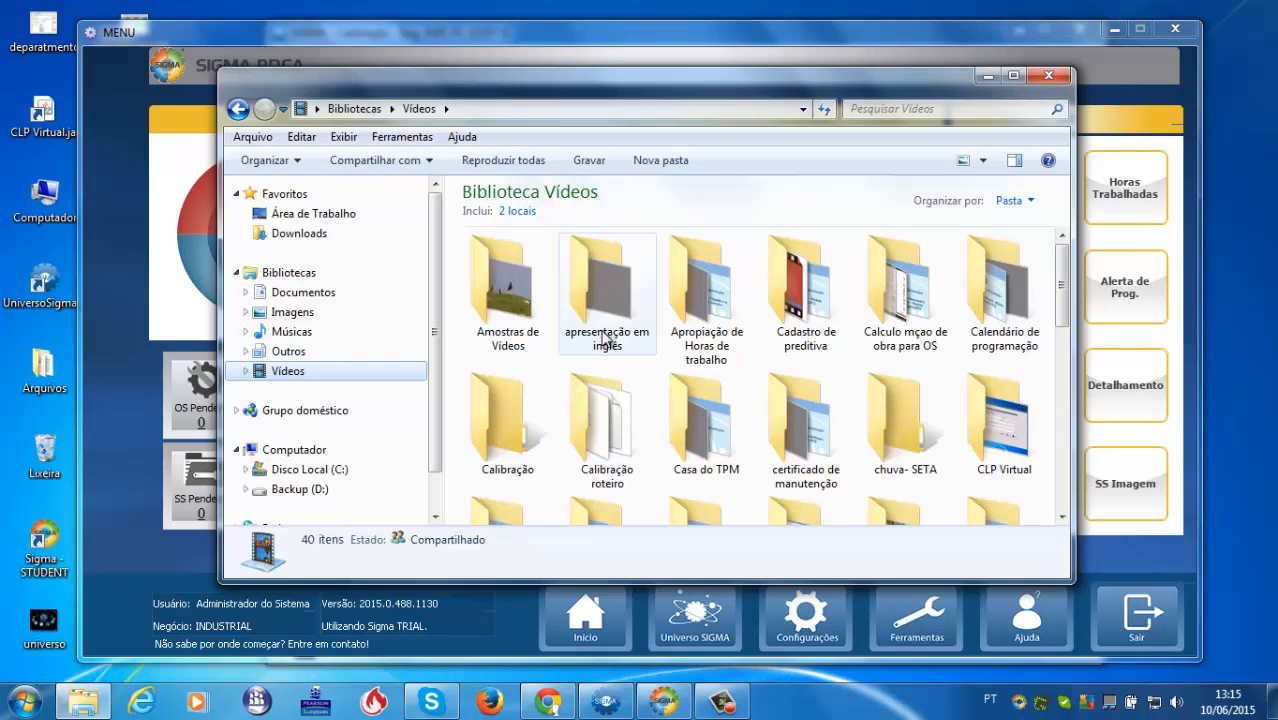
pyautogui.click(797, 313)
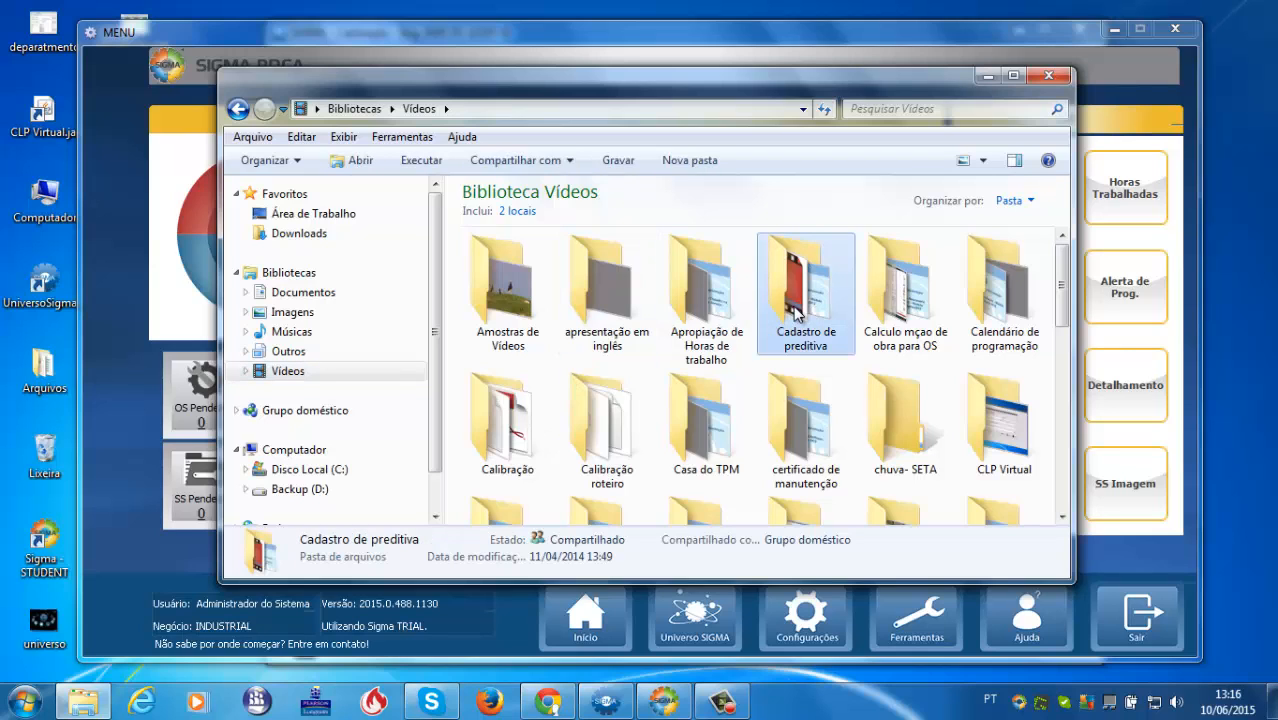
pyautogui.press('Right')
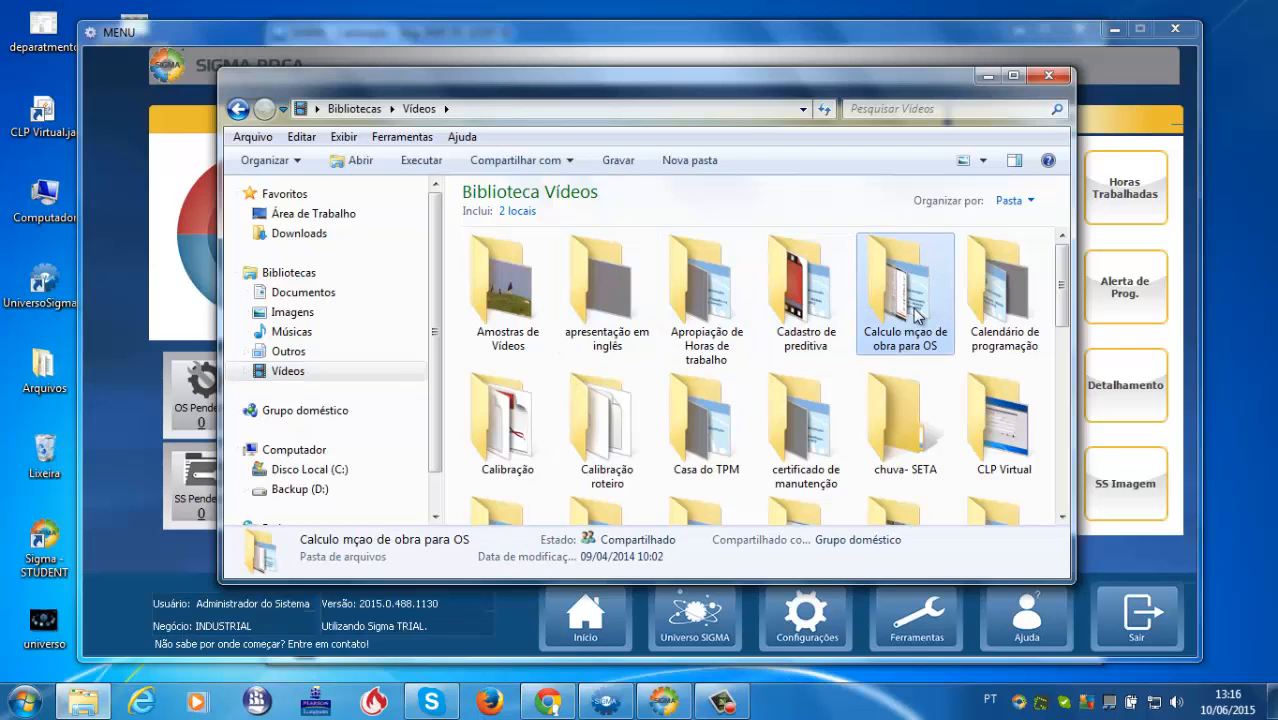
pyautogui.doubleClick(490, 420)
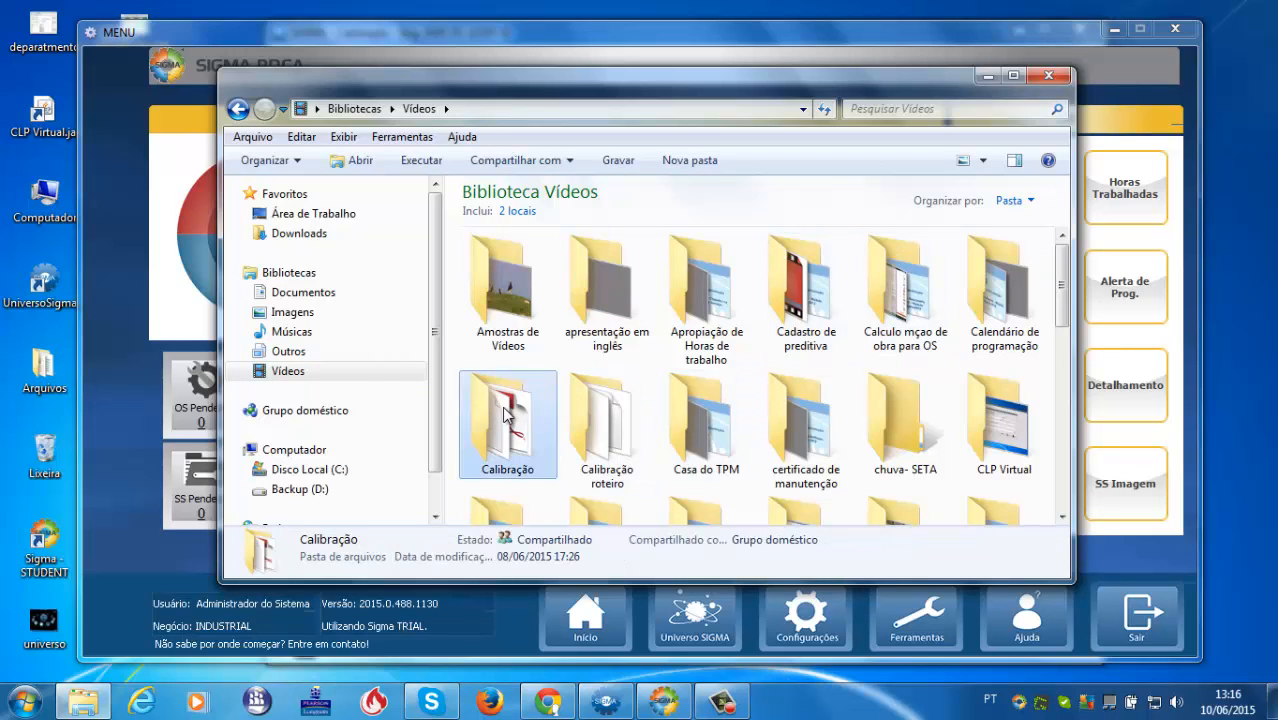
pyautogui.click(706, 312)
pyautogui.doubleClick(706, 312)
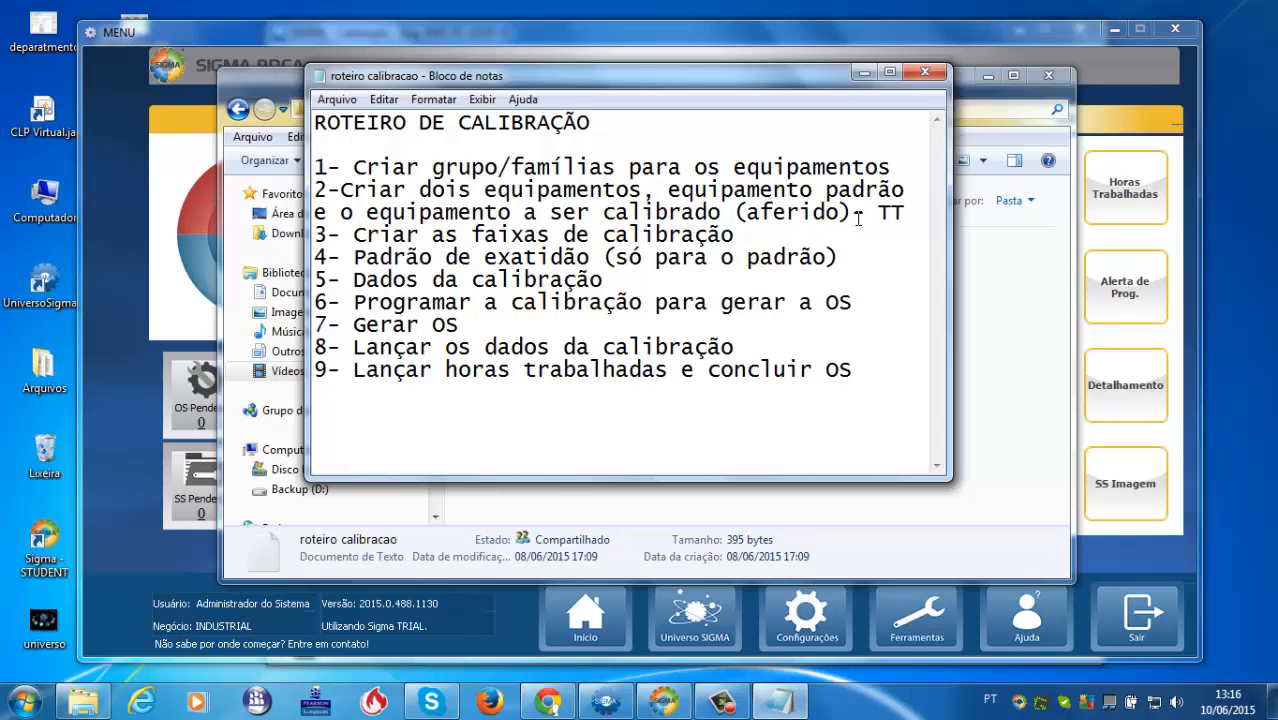
# Step: Add "(padrão de nomenclatura)" after "TT" in item 2 of the calibration script
pyautogui.click(900, 212)
pyautogui.press('Return')
pyautogui.write('(aferido)- TT (')
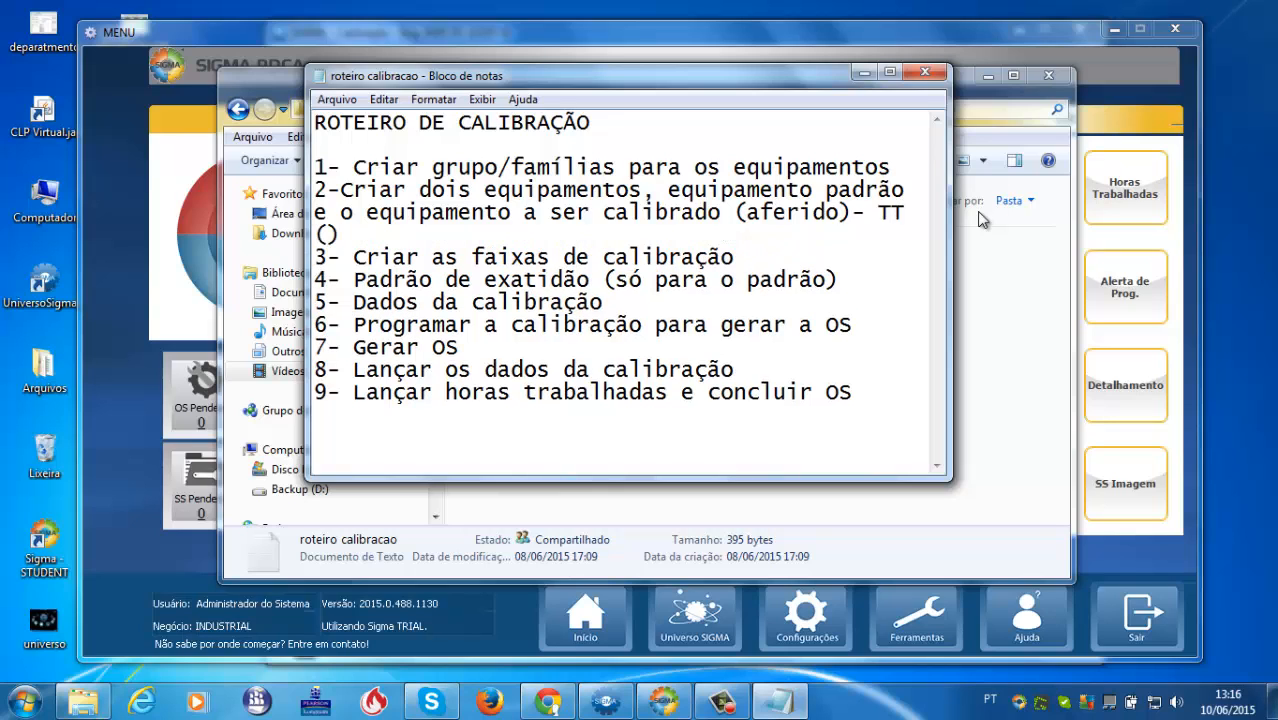
pyautogui.write('padr')
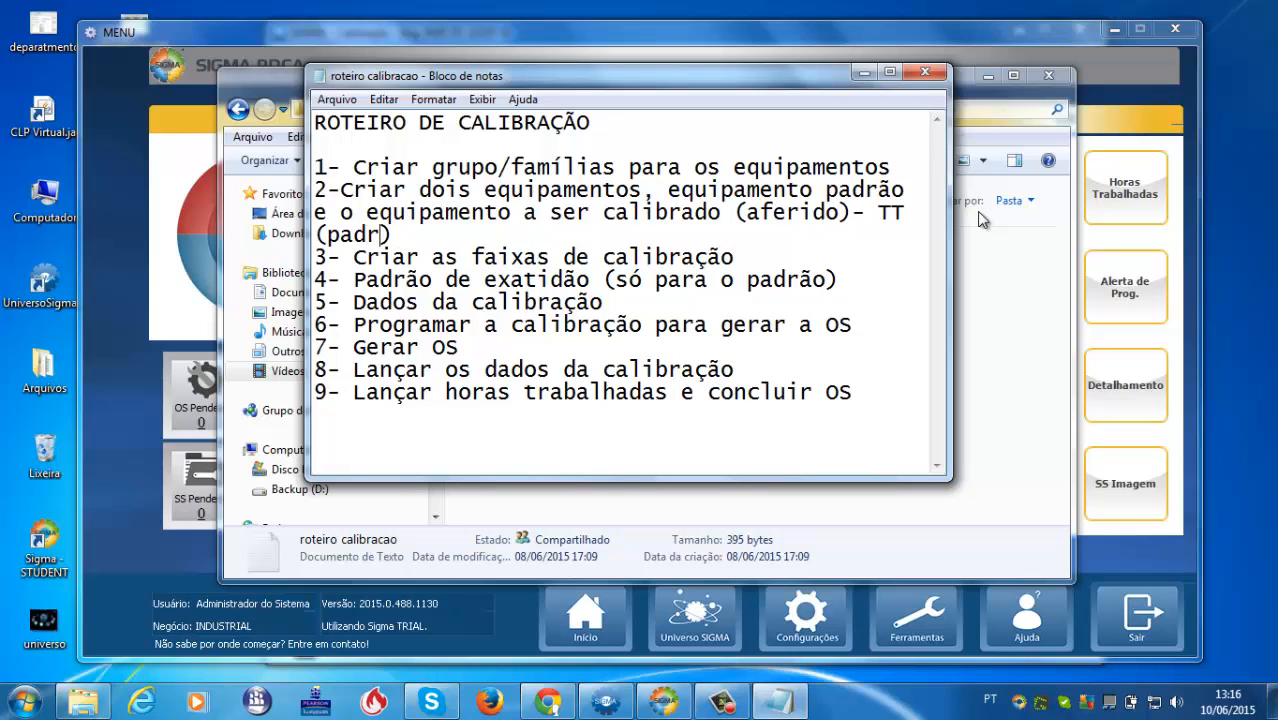
pyautogui.write('ão de nom')
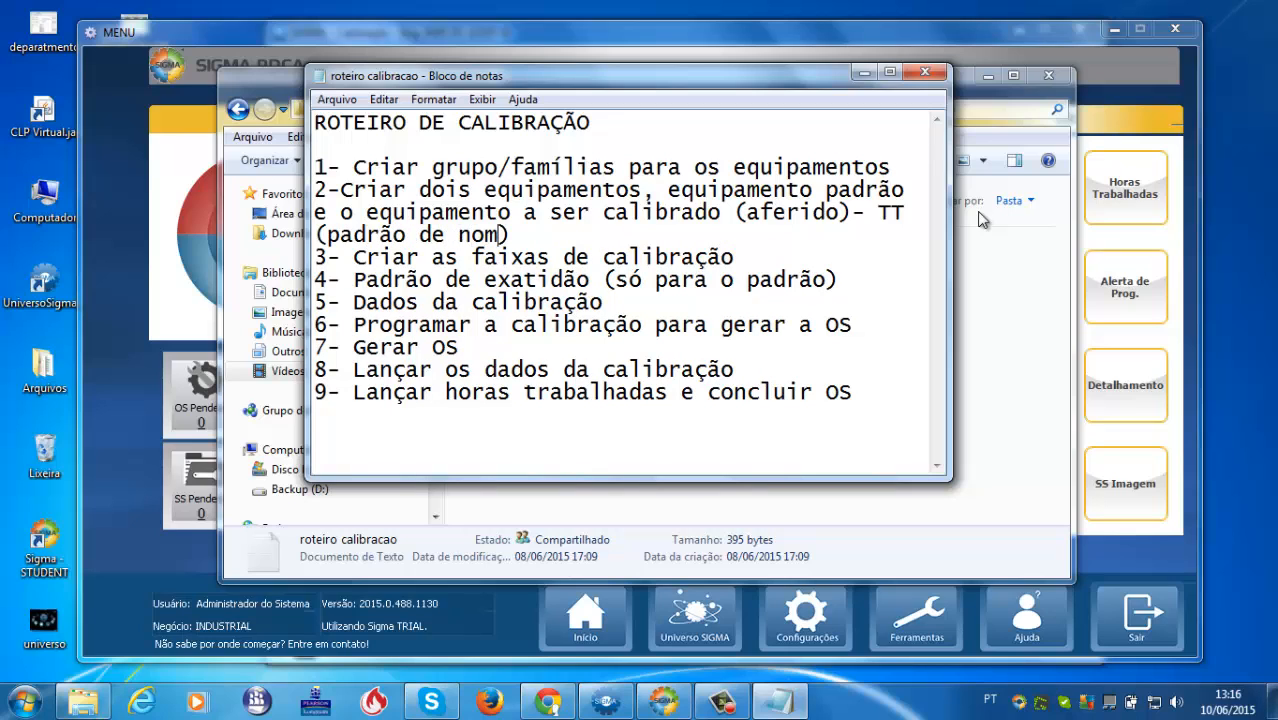
pyautogui.write('enclat')
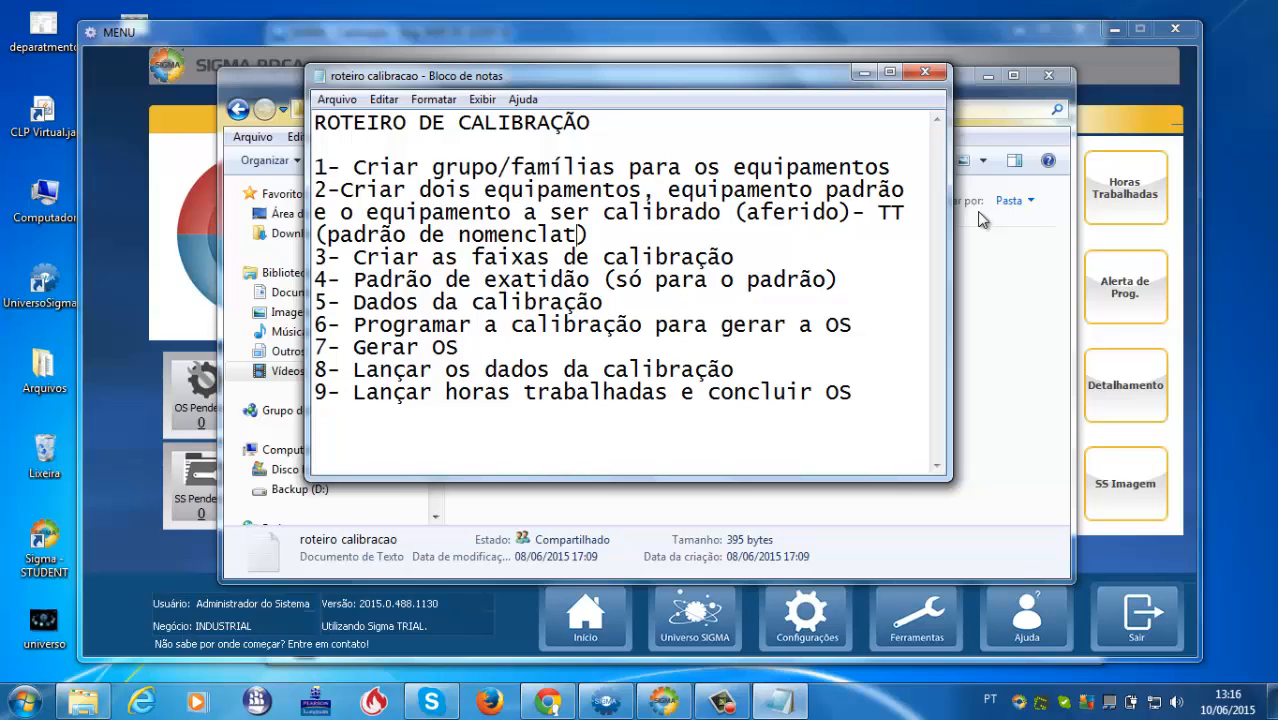
pyautogui.write('ura')
# Step: Put away the script and folder windows and look over the options of the Módulo Calibração
pyautogui.click(864, 73)
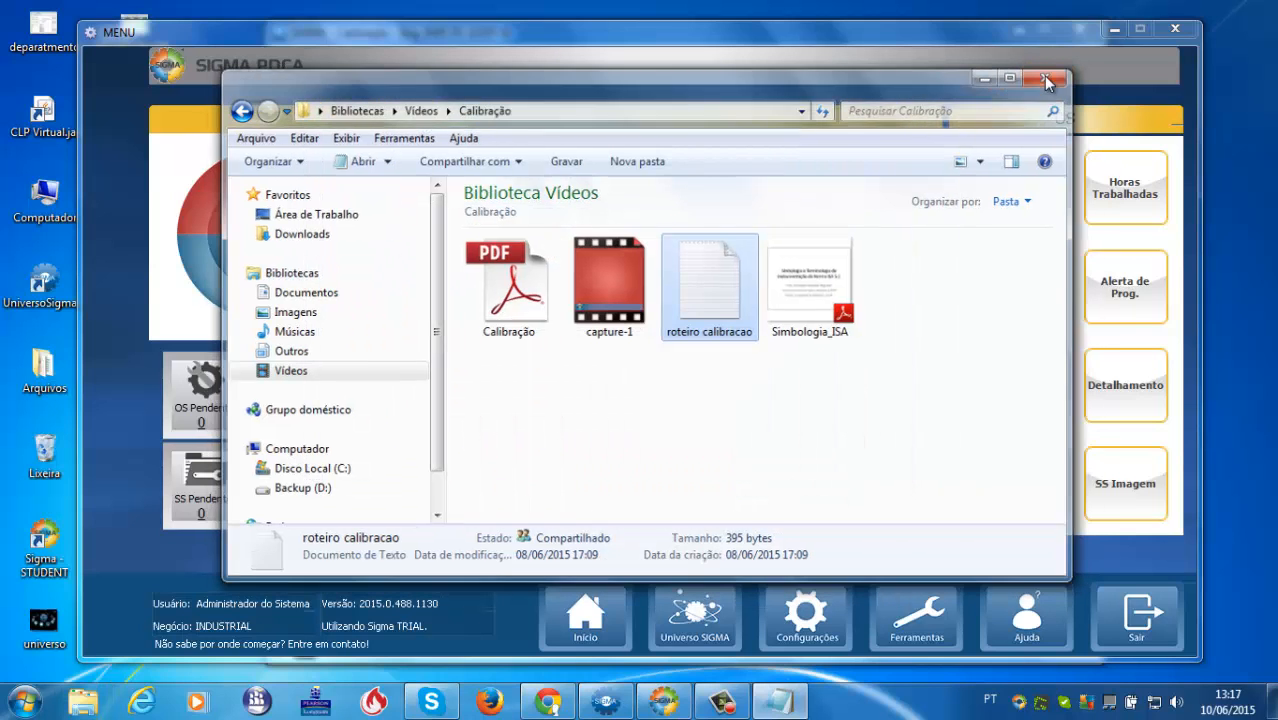
pyautogui.click(1047, 77)
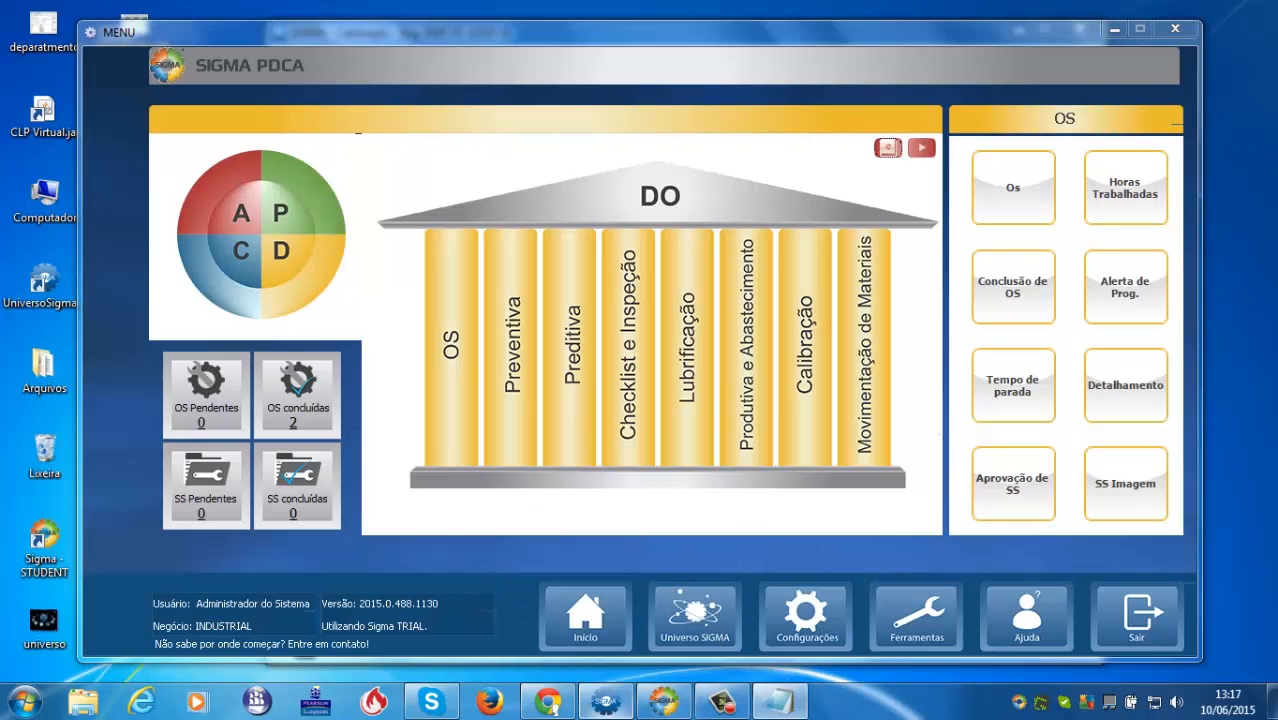
pyautogui.click(606, 702)
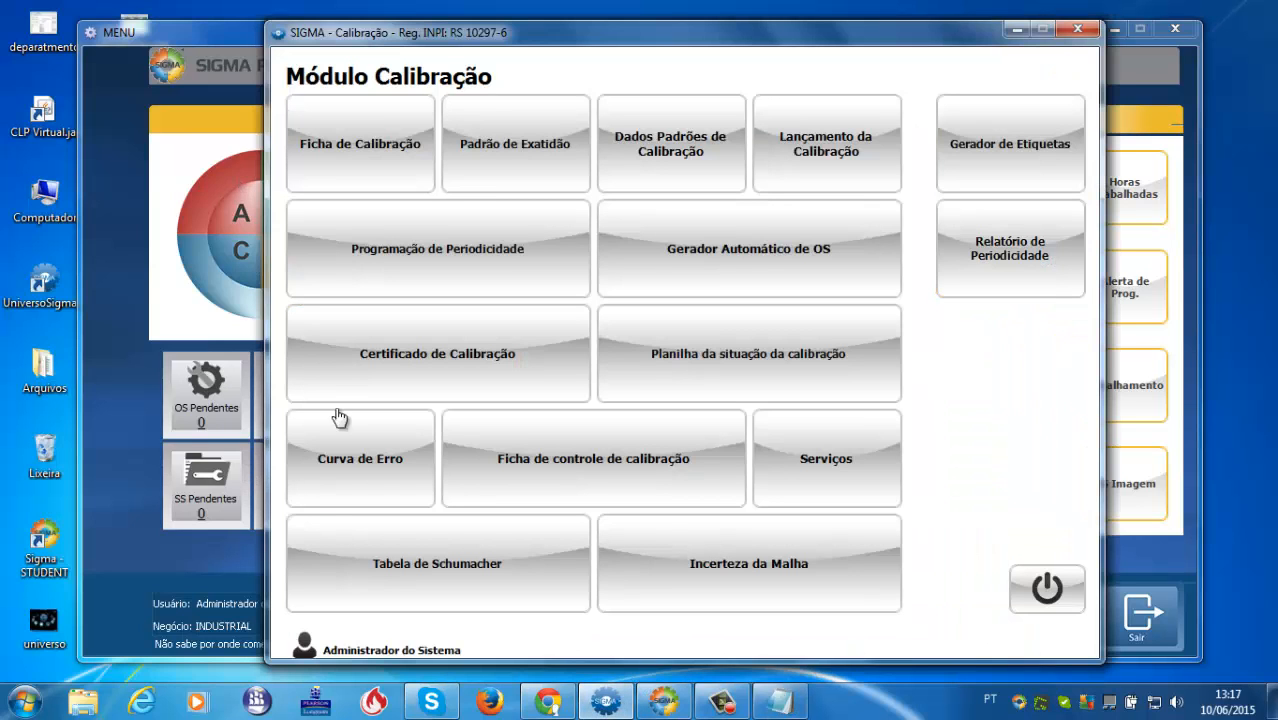
pyautogui.click(1016, 31)
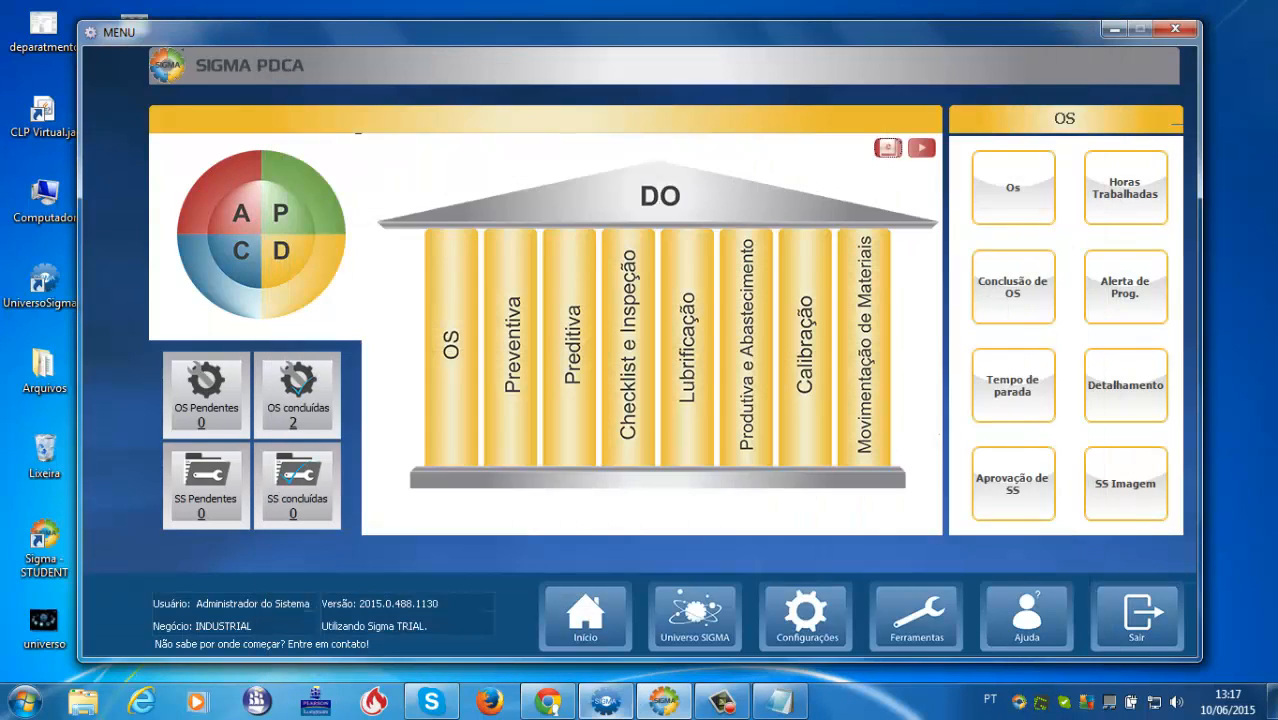
# Step: Open the Família register among the Ativos of the PLAN phase and look up the families already registered
pyautogui.click(300, 217)
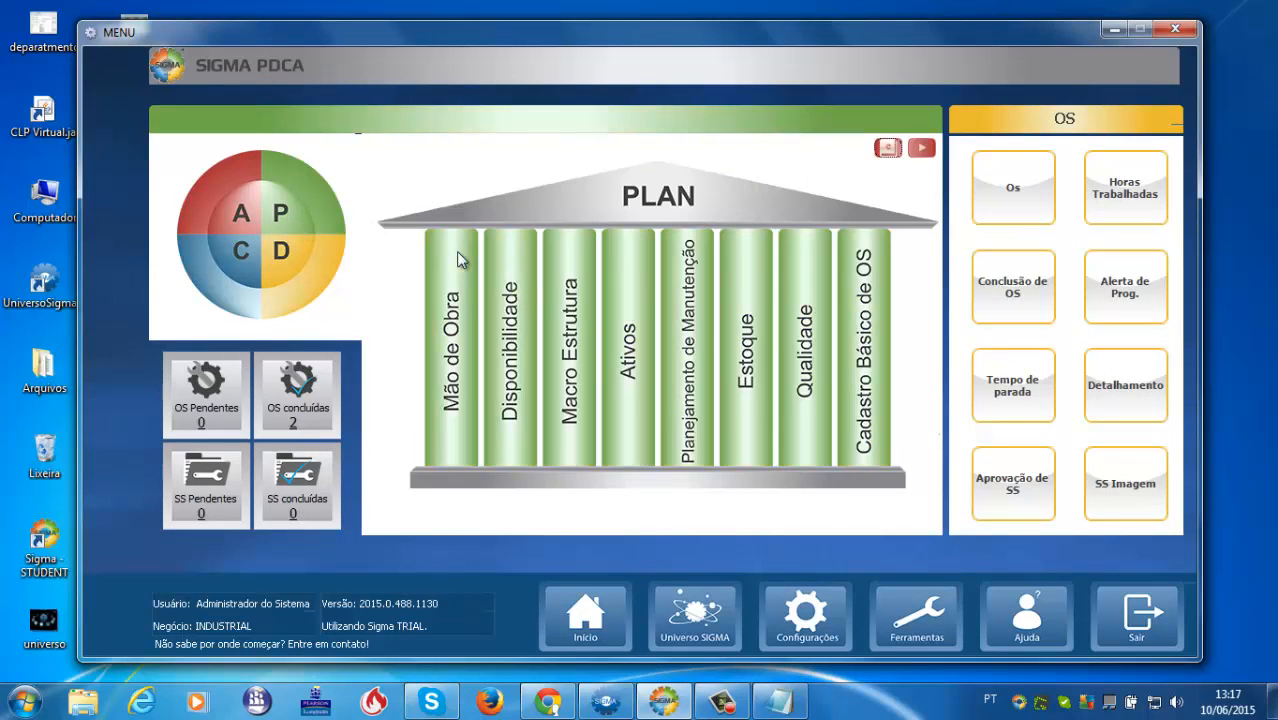
pyautogui.click(635, 365)
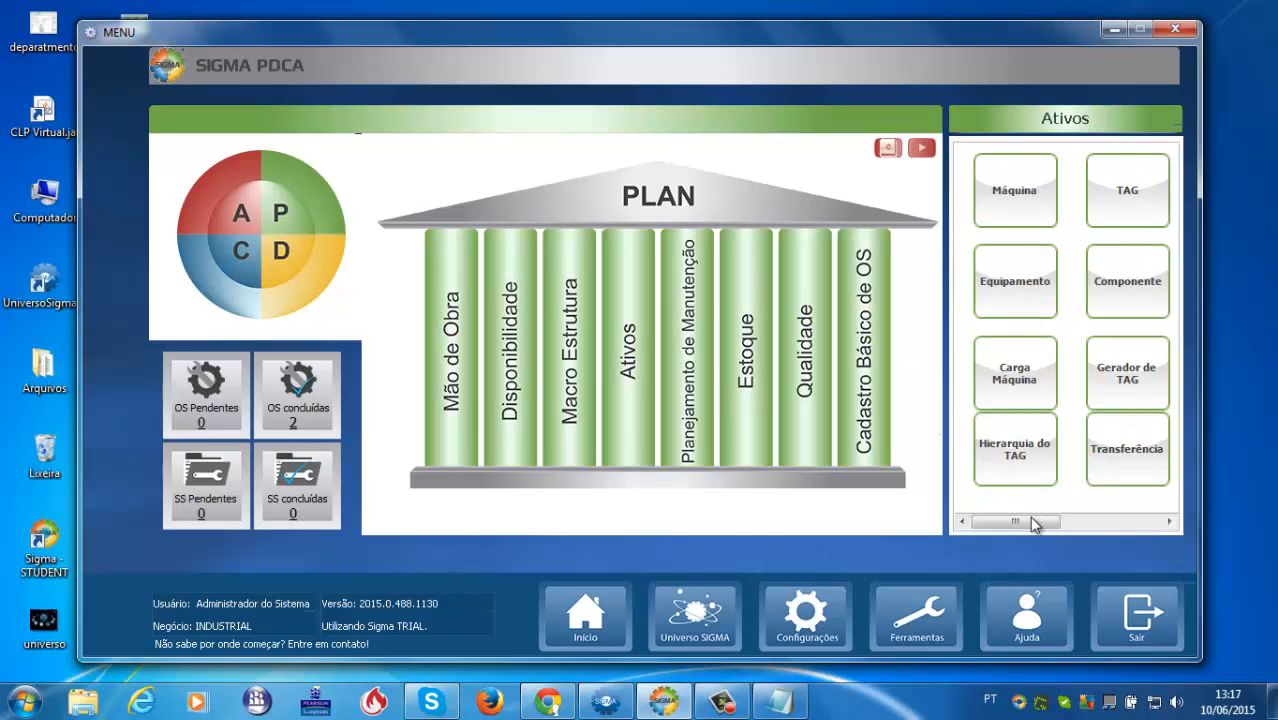
pyautogui.moveTo(1029, 520); pyautogui.dragTo(1093, 524)
pyautogui.click(1062, 188)
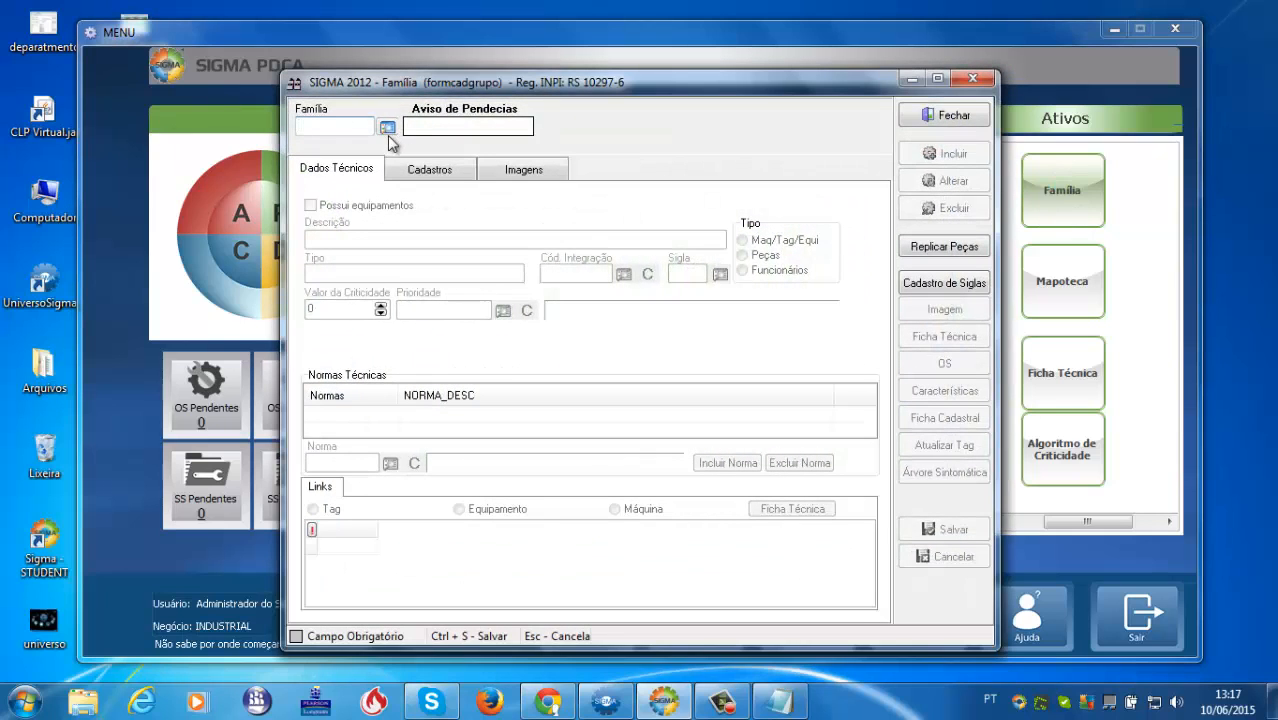
pyautogui.click(387, 128)
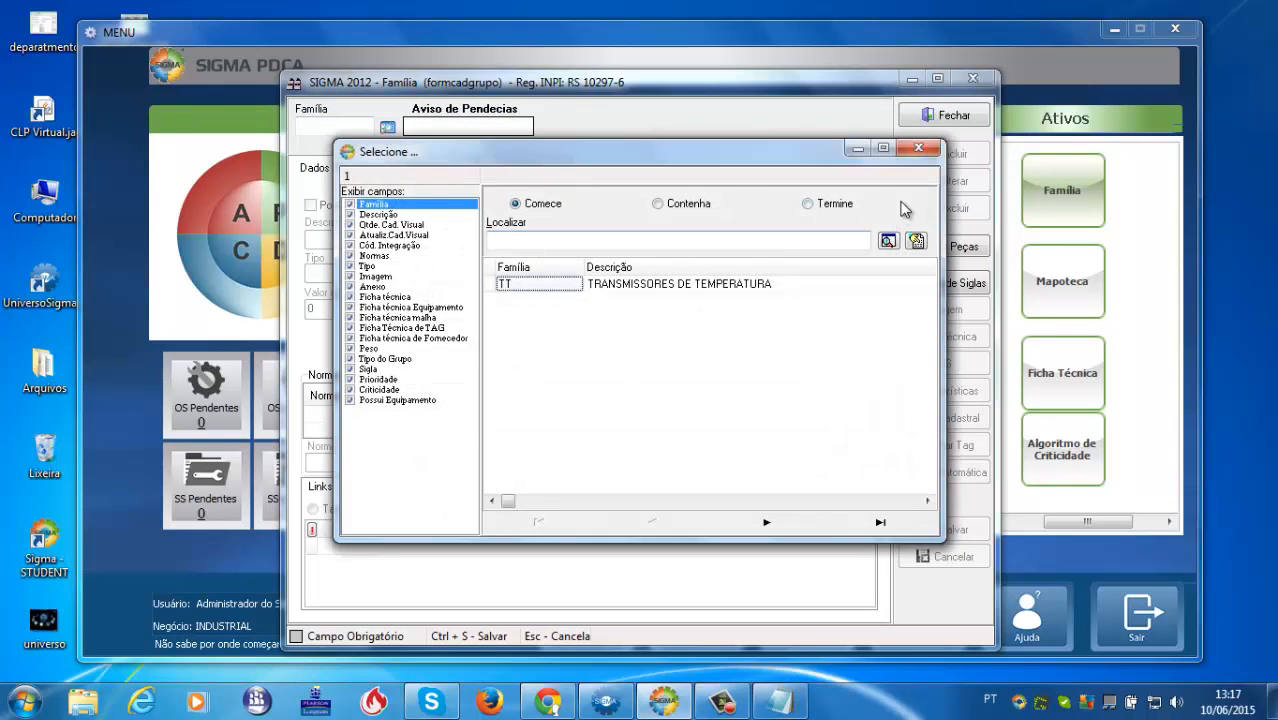
pyautogui.click(918, 147)
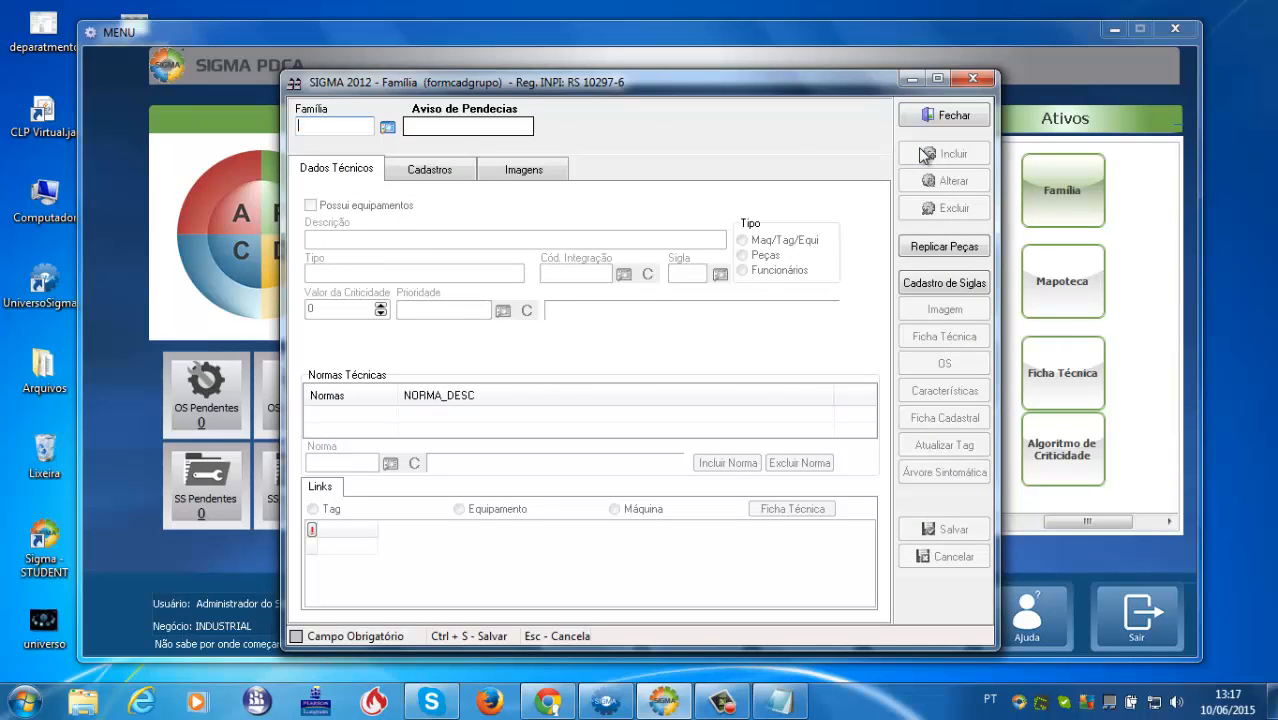
# Step: Register family PT with description "TRANSMISSOR DE PRESÃO" and type Maq/Tag/Equi, save it, and close the form
pyautogui.write('PT')
pyautogui.click(925, 154)
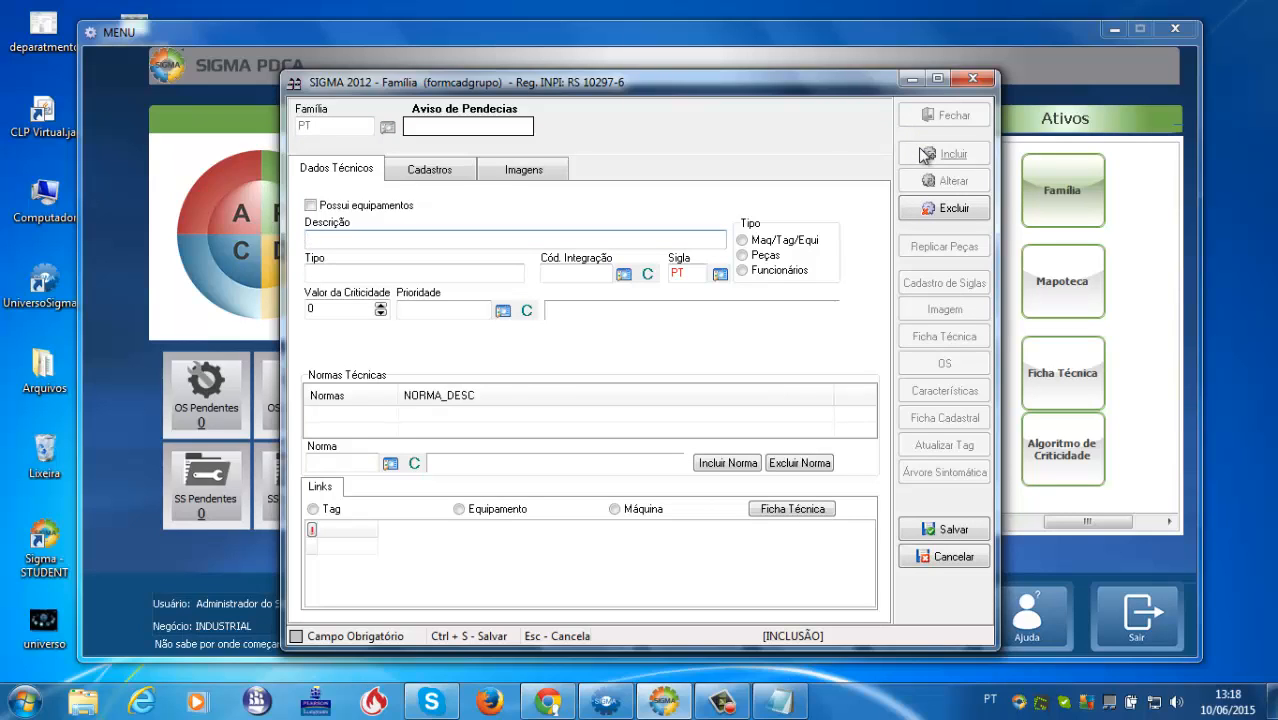
pyautogui.write('TRANSMISSOR DE PRE')
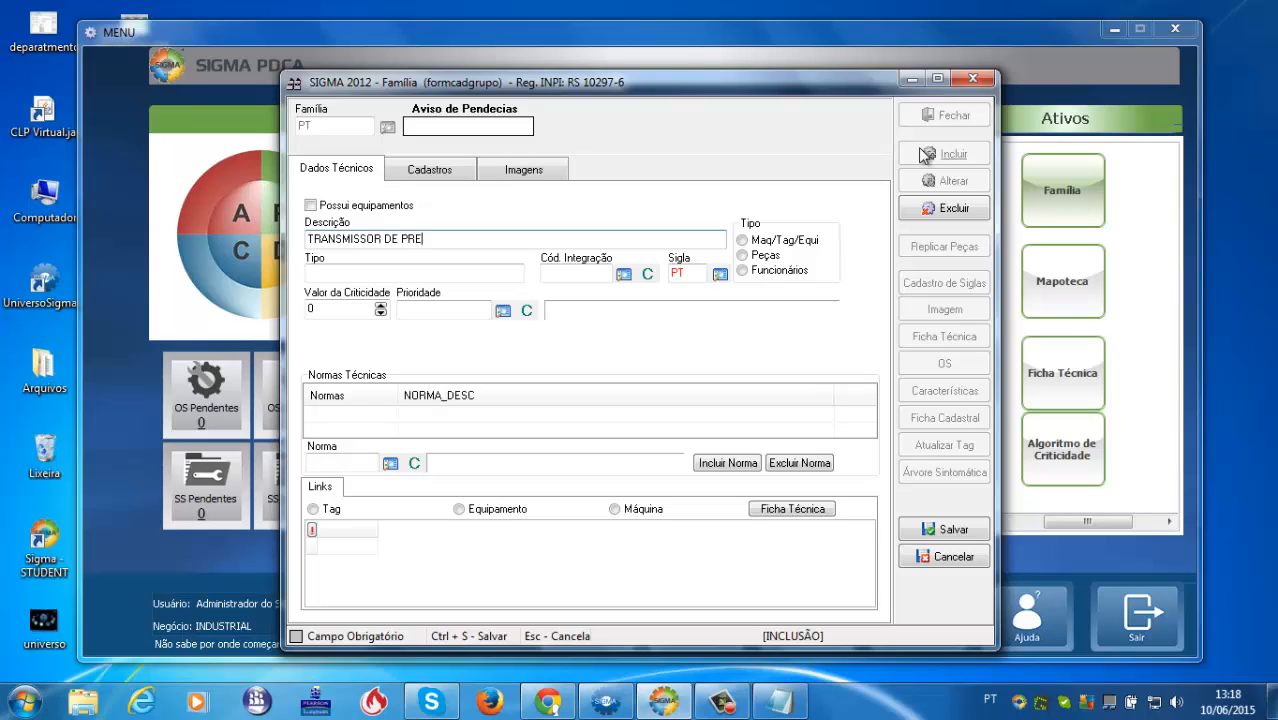
pyautogui.write('SÃO')
pyautogui.click(742, 241)
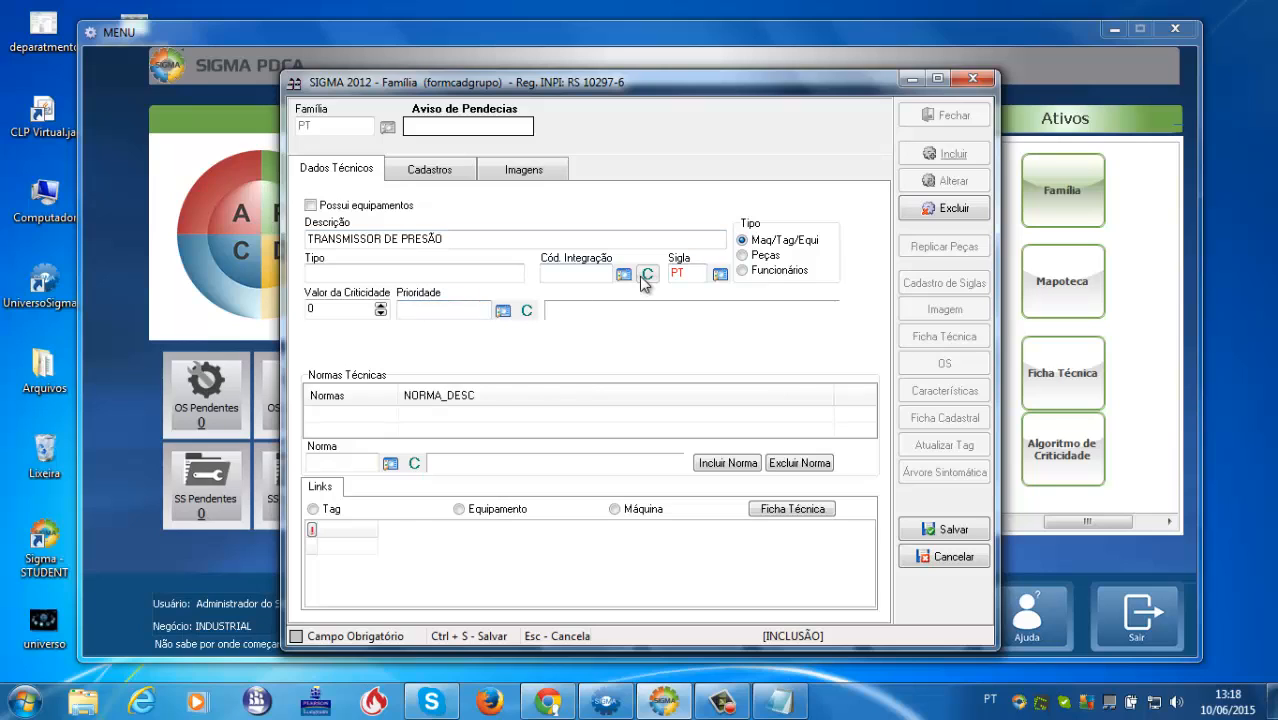
pyautogui.click(930, 536)
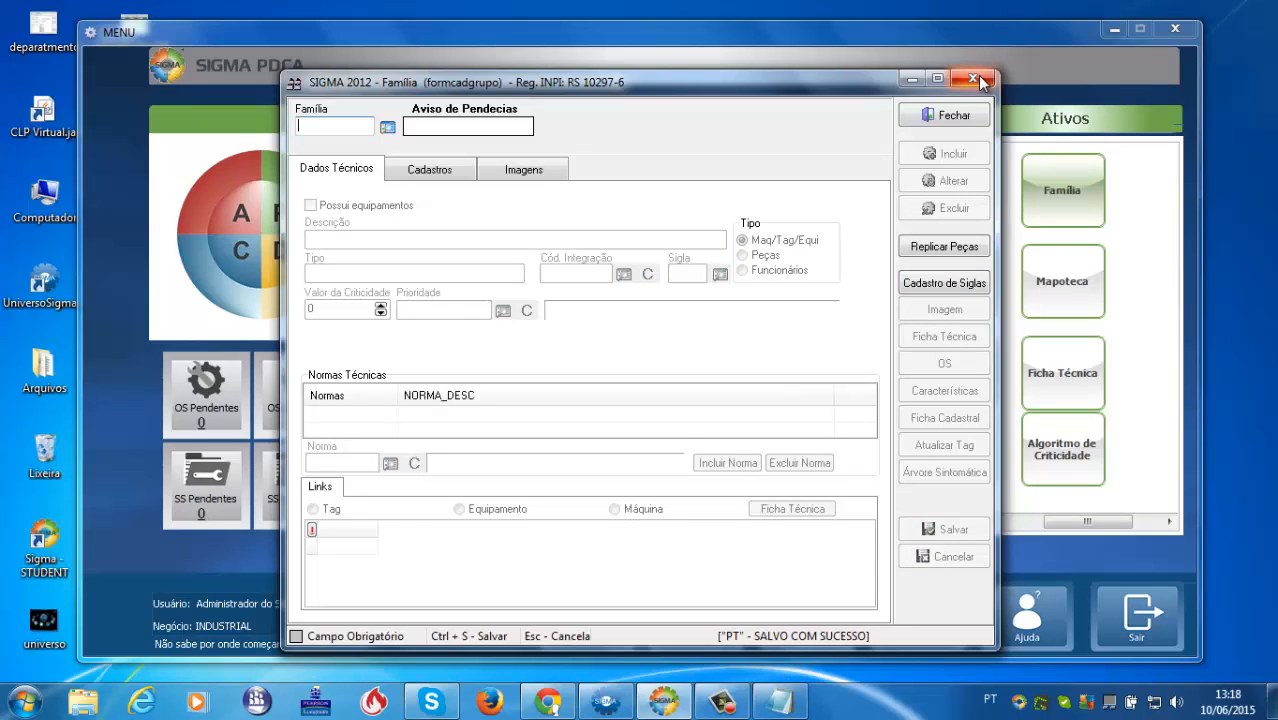
pyautogui.click(974, 77)
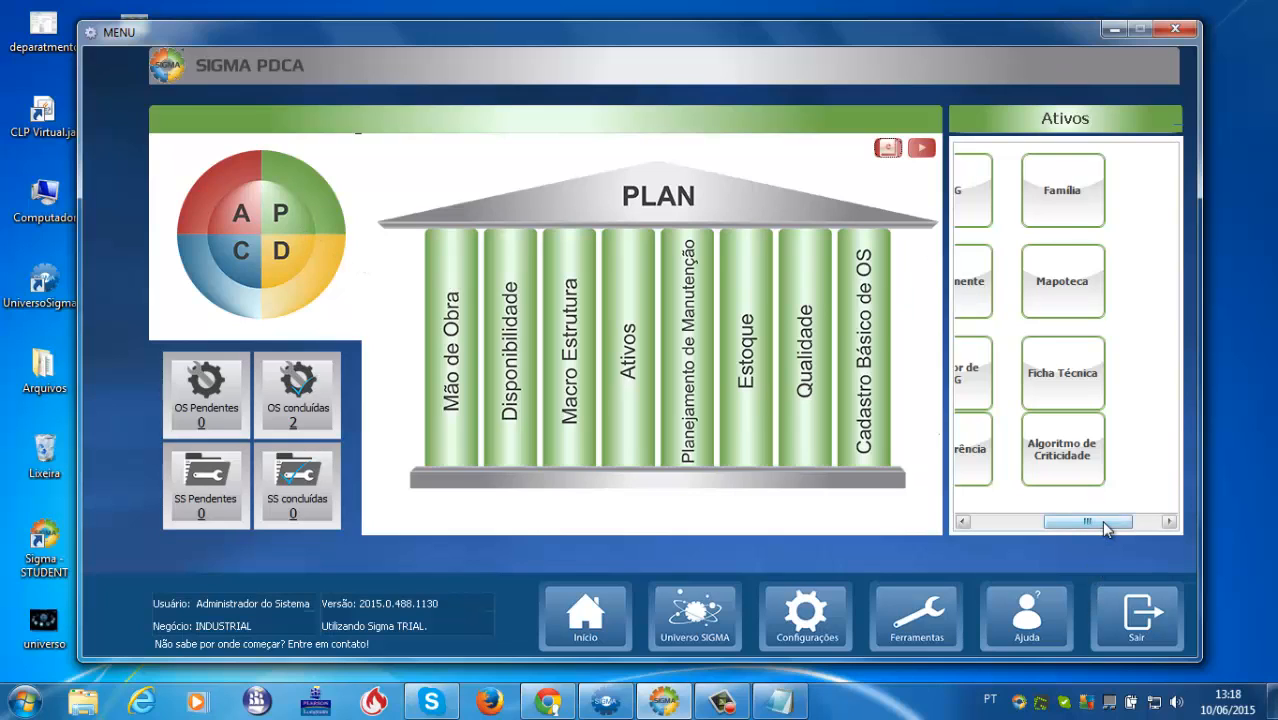
# Step: Open the Equipamento register among the Ativos and start a new equipment record with code PT-01
pyautogui.moveTo(1101, 520); pyautogui.dragTo(1044, 520)
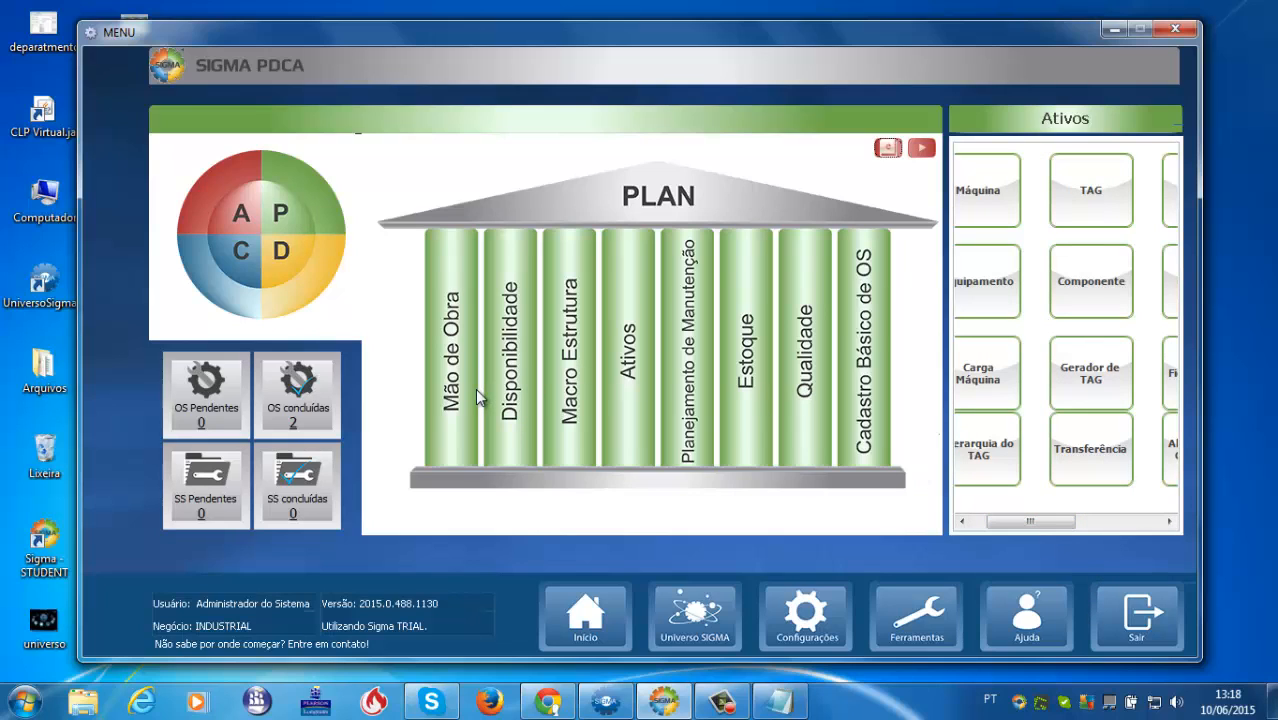
pyautogui.moveTo(1018, 518); pyautogui.dragTo(990, 528)
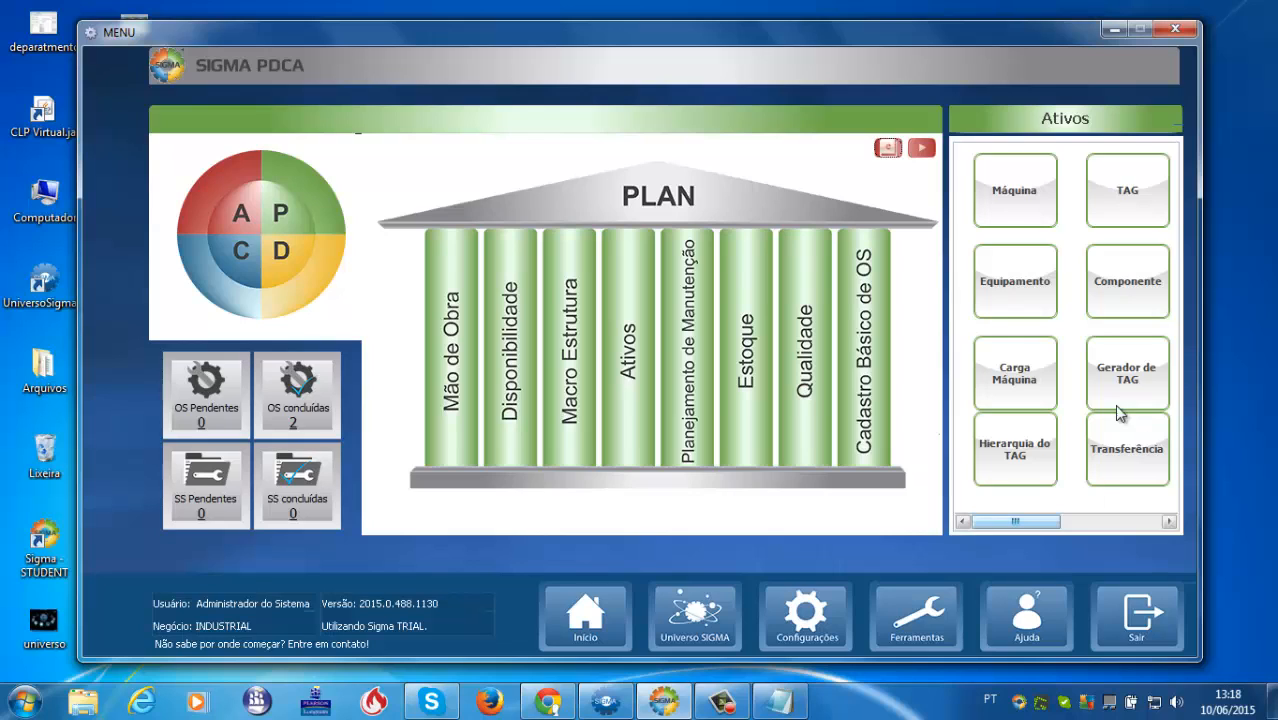
pyautogui.click(995, 290)
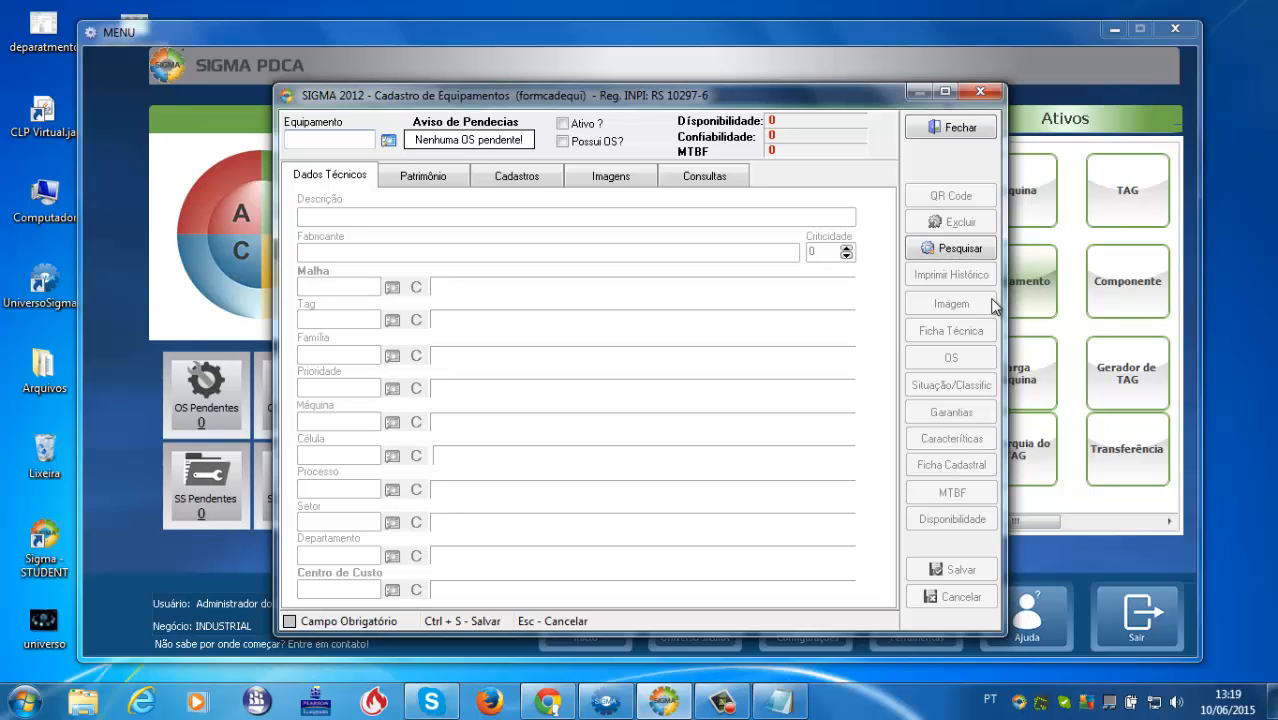
pyautogui.write('PT')
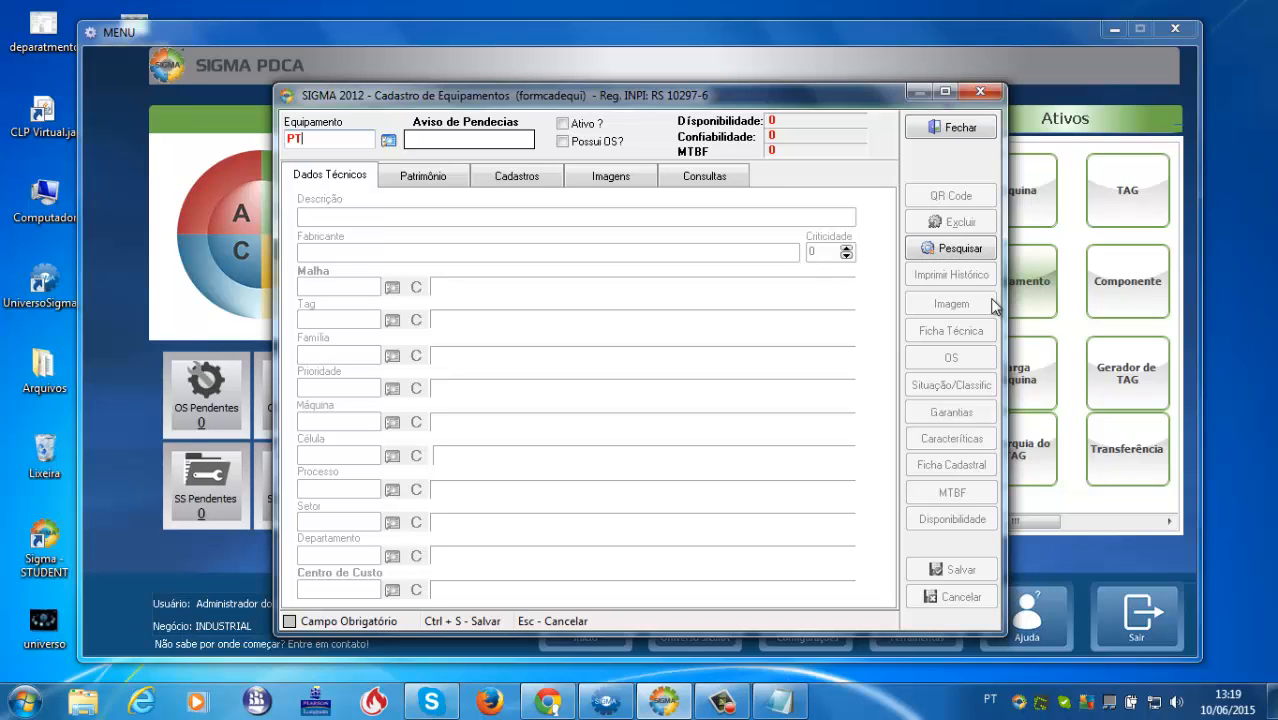
pyautogui.write('-00')
pyautogui.press('BackSpace')
pyautogui.press('Return')
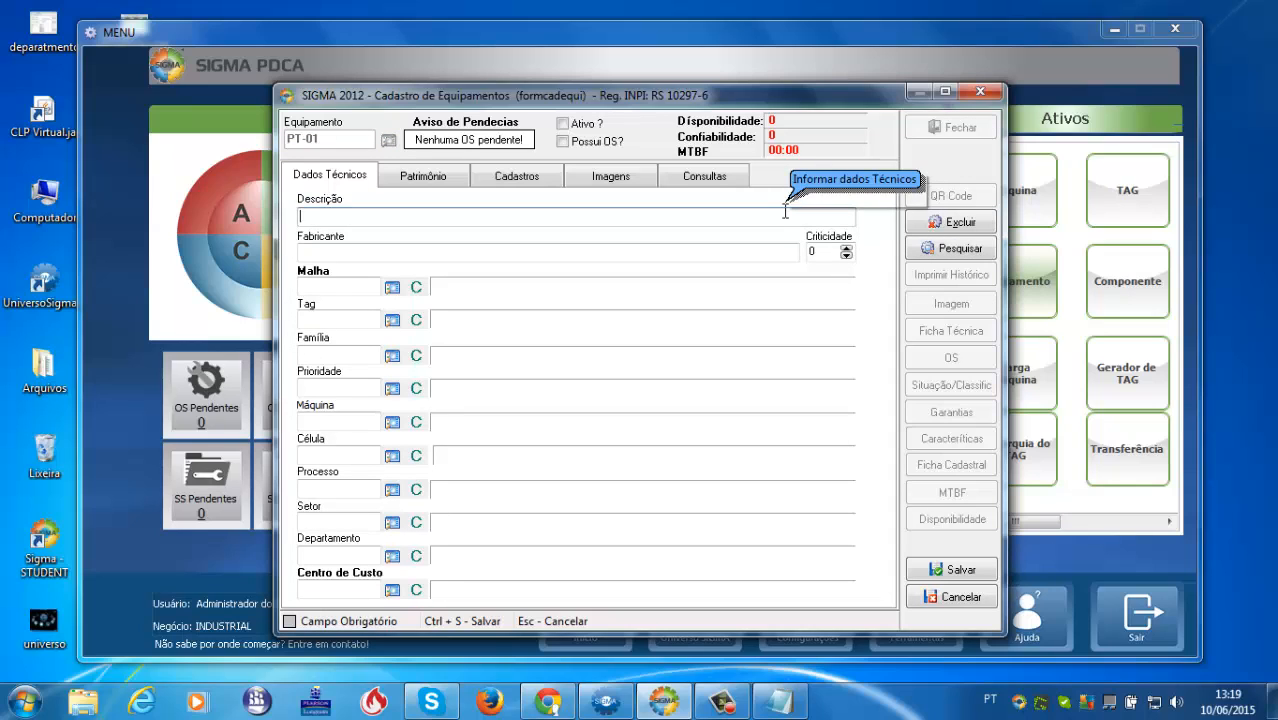
# Step: Enter "TRANSMISSOR DE PRESSÃO PADRÃO" as the description of equipment PT-01
pyautogui.write('TRA')
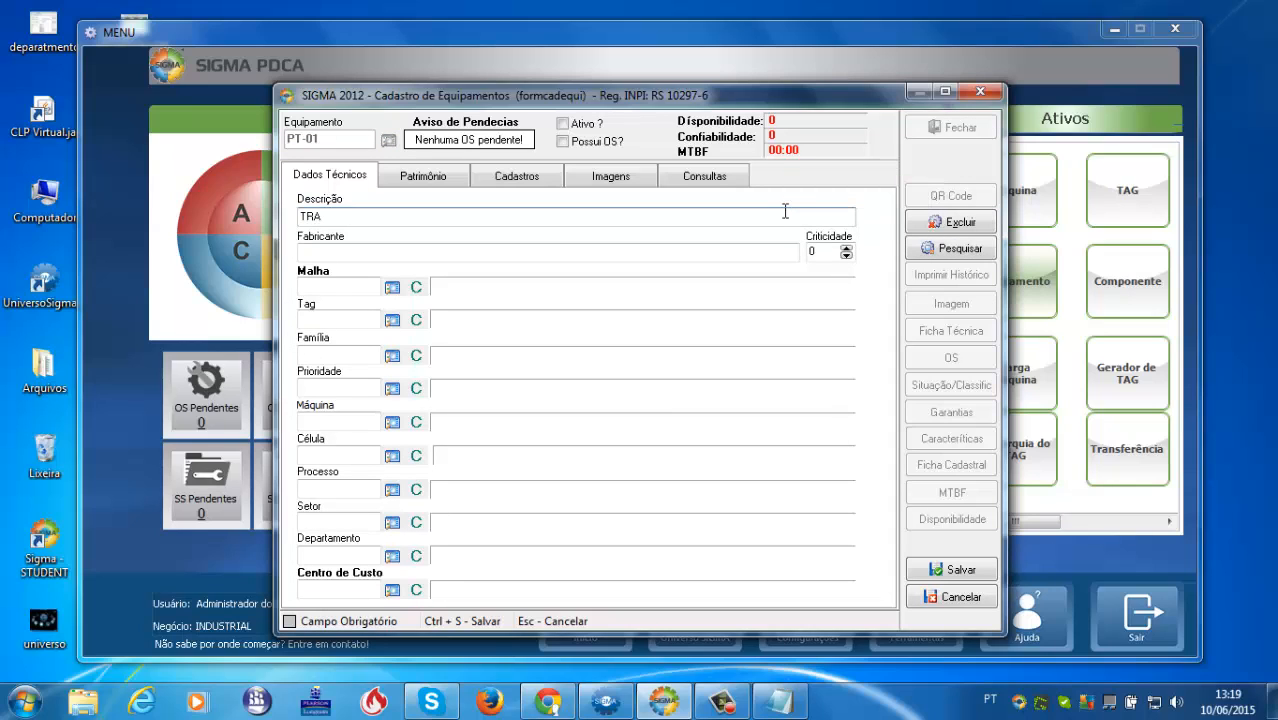
pyautogui.write('NSMISSOR DE PRESAO')
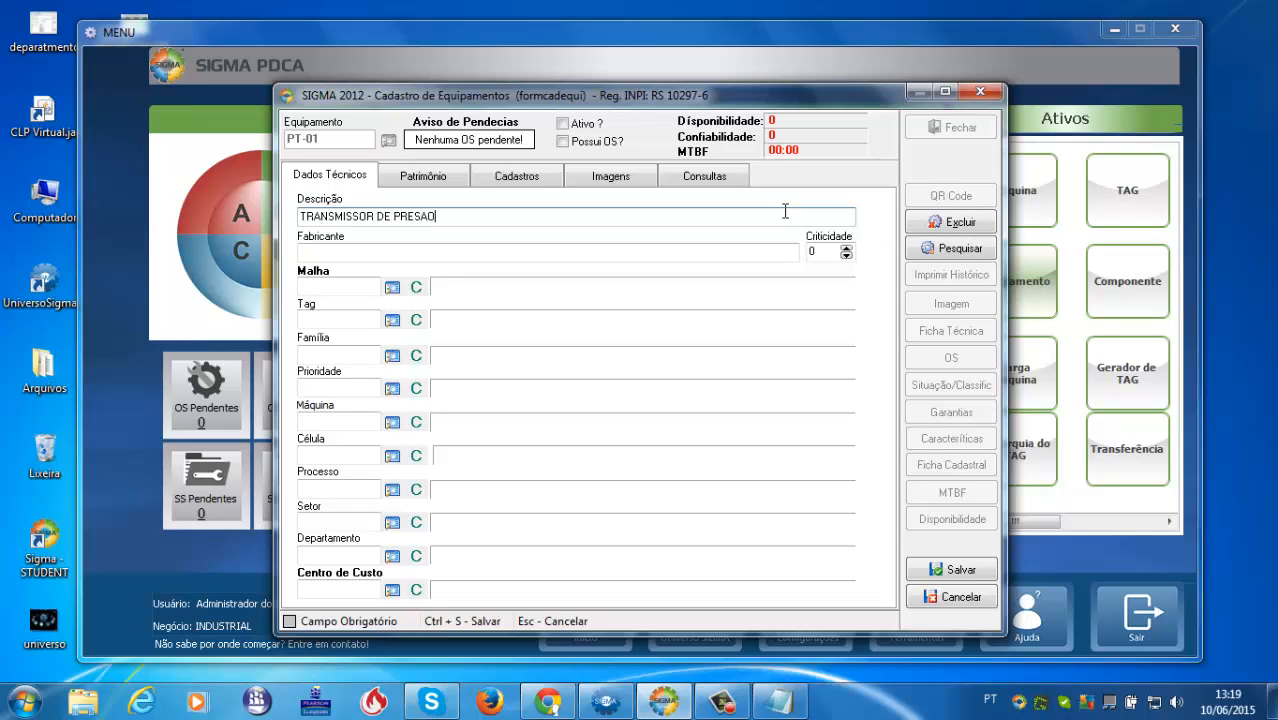
pyautogui.press('BackSpace')
pyautogui.press('BackSpace')
pyautogui.write('SÃO PADRÃO')
pyautogui.click(422, 216)
pyautogui.write('S')
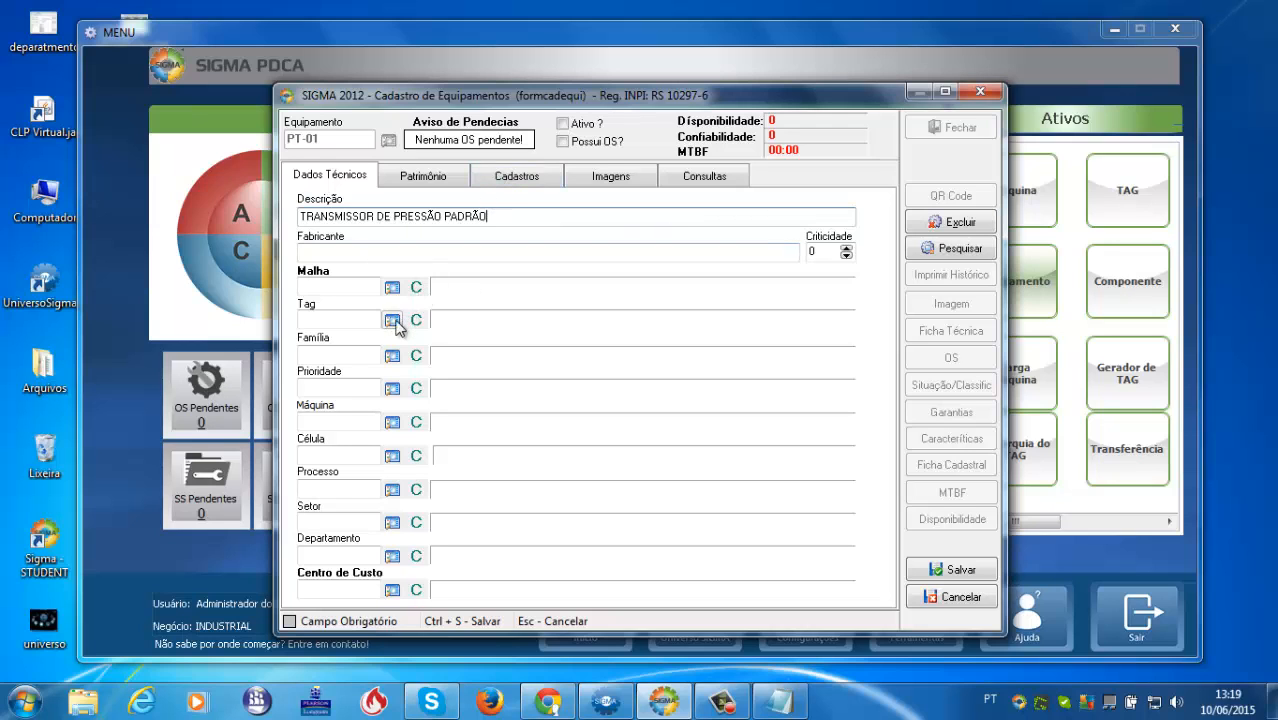
# Step: Assign family PT to equipment PT-01 and load the parts of that family
pyautogui.click(392, 355)
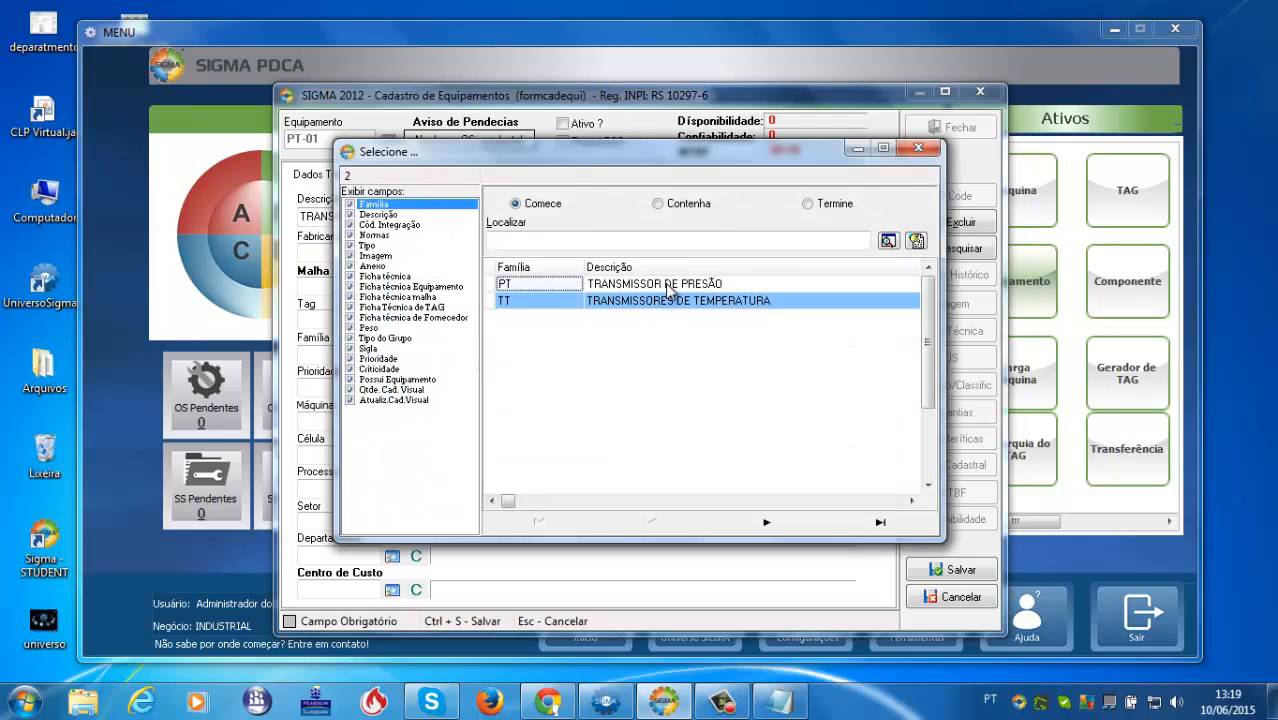
pyautogui.doubleClick(668, 286)
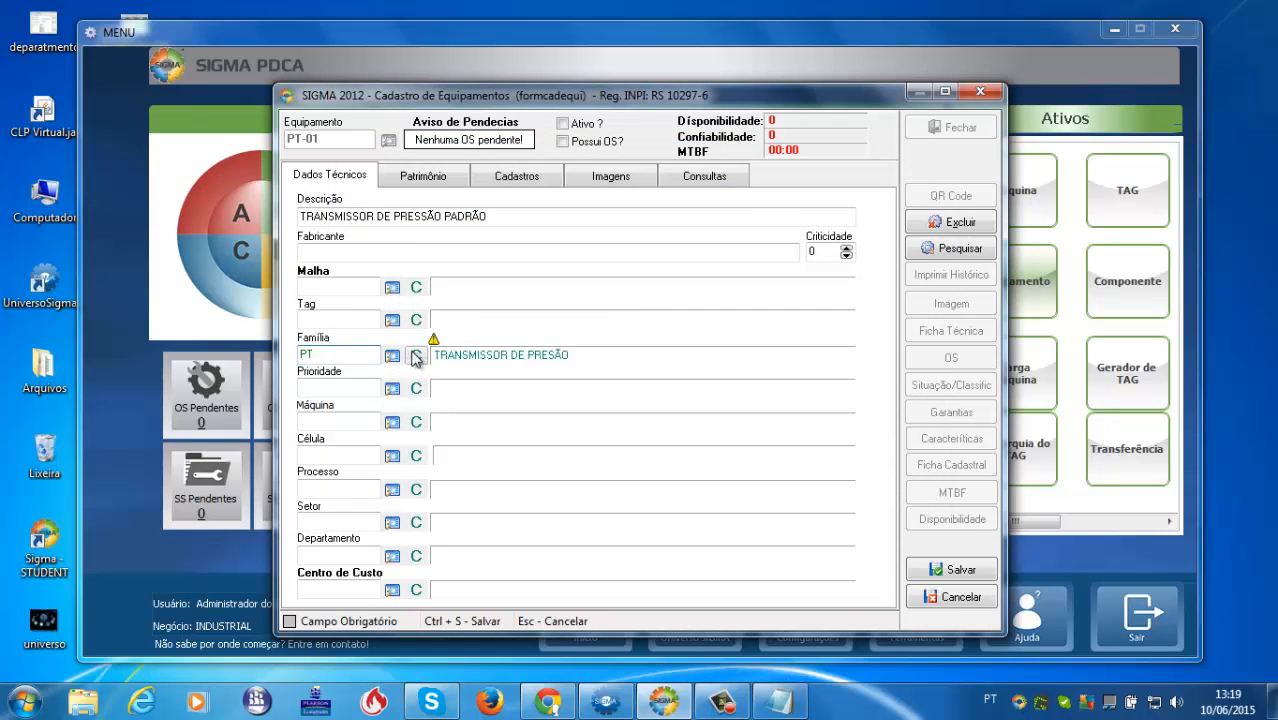
pyautogui.click(416, 356)
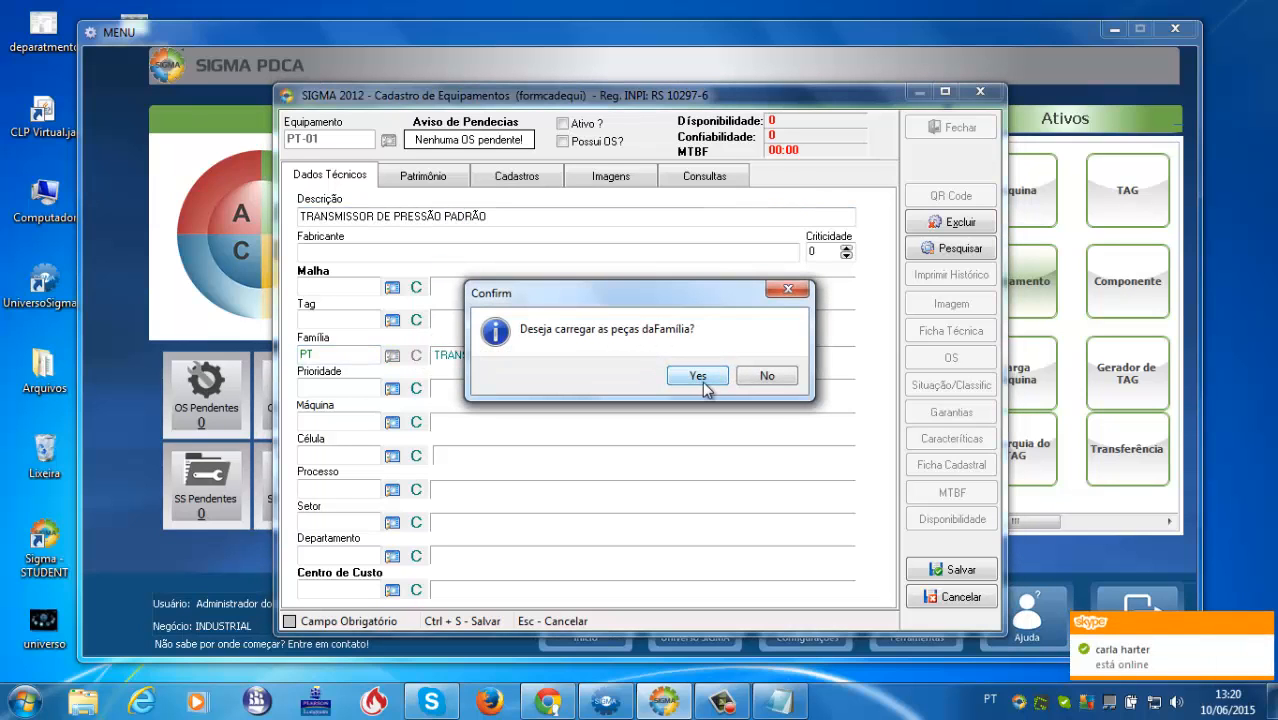
pyautogui.click(703, 379)
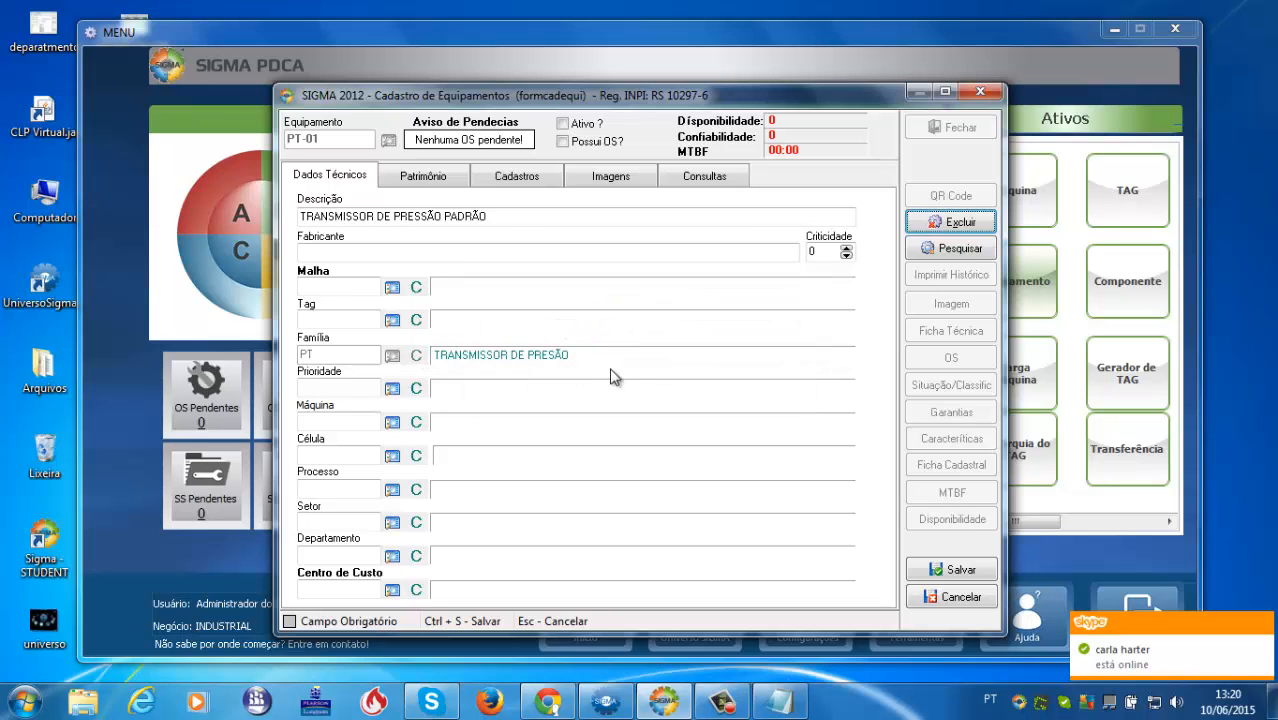
pyautogui.click(963, 121)
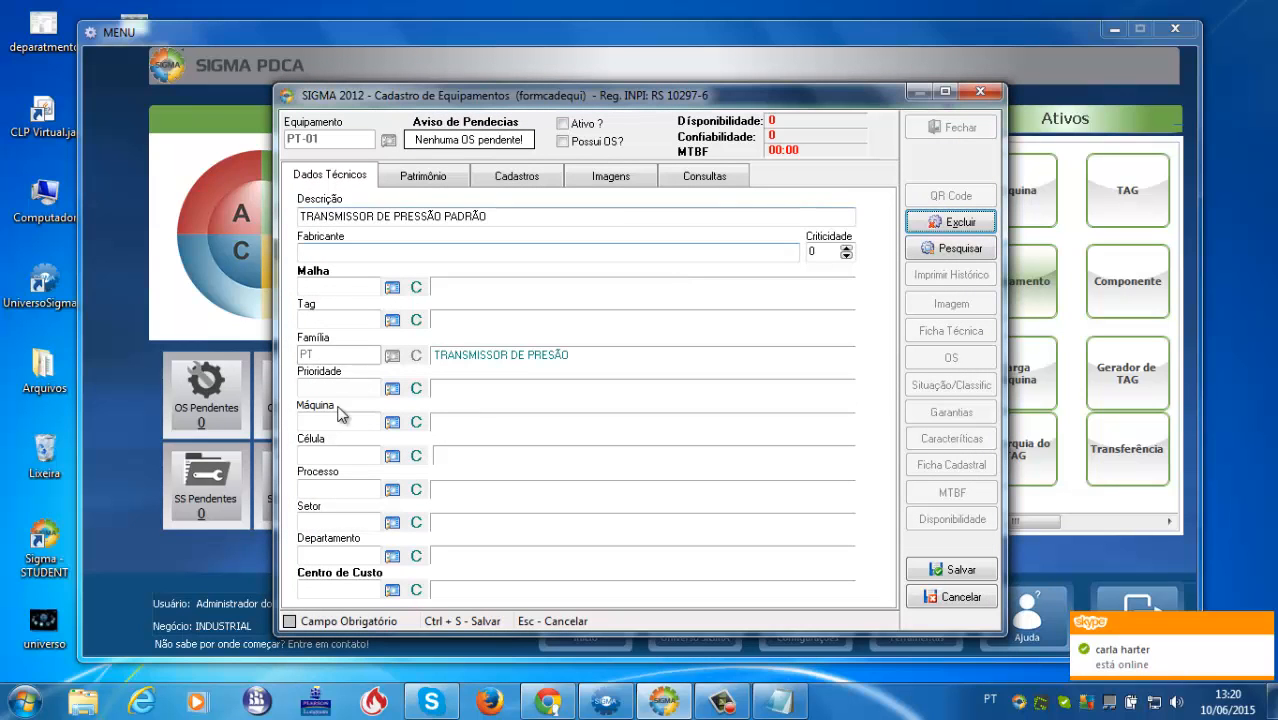
# Step: Assign tag INJ-001-DIV to equipment PT-01, save the record and close the equipment form
pyautogui.click(392, 320)
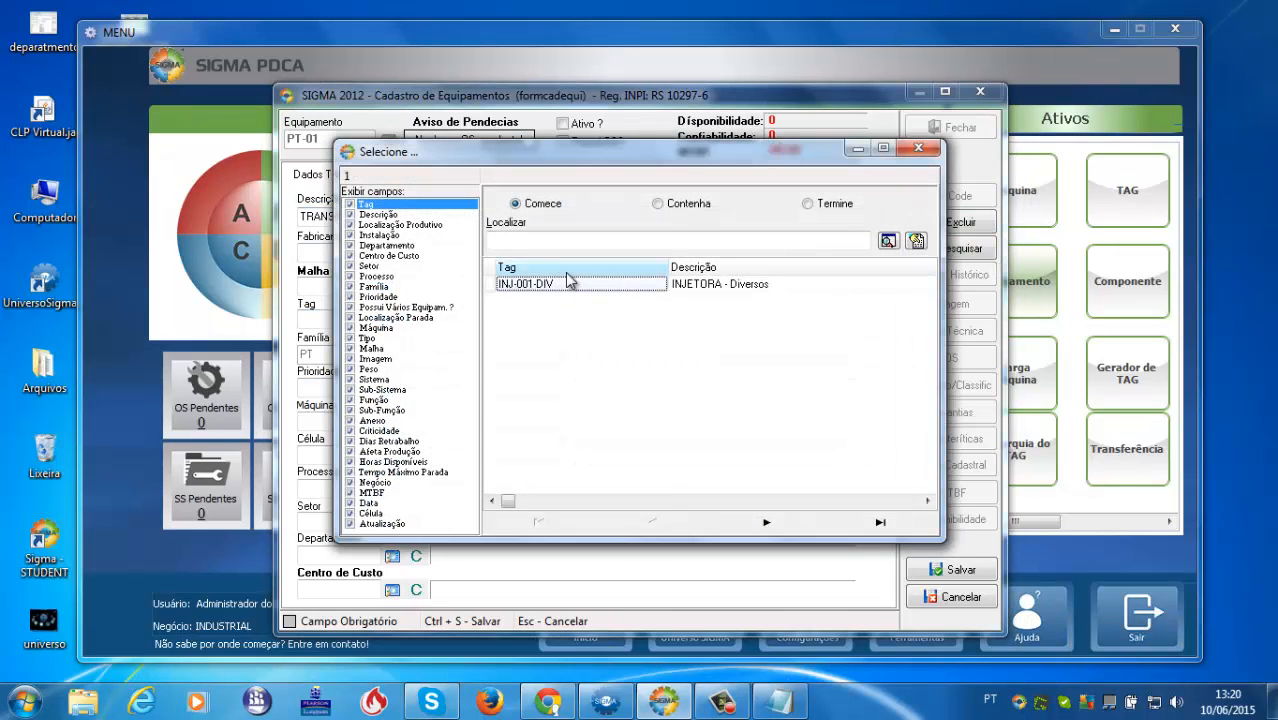
pyautogui.doubleClick(565, 287)
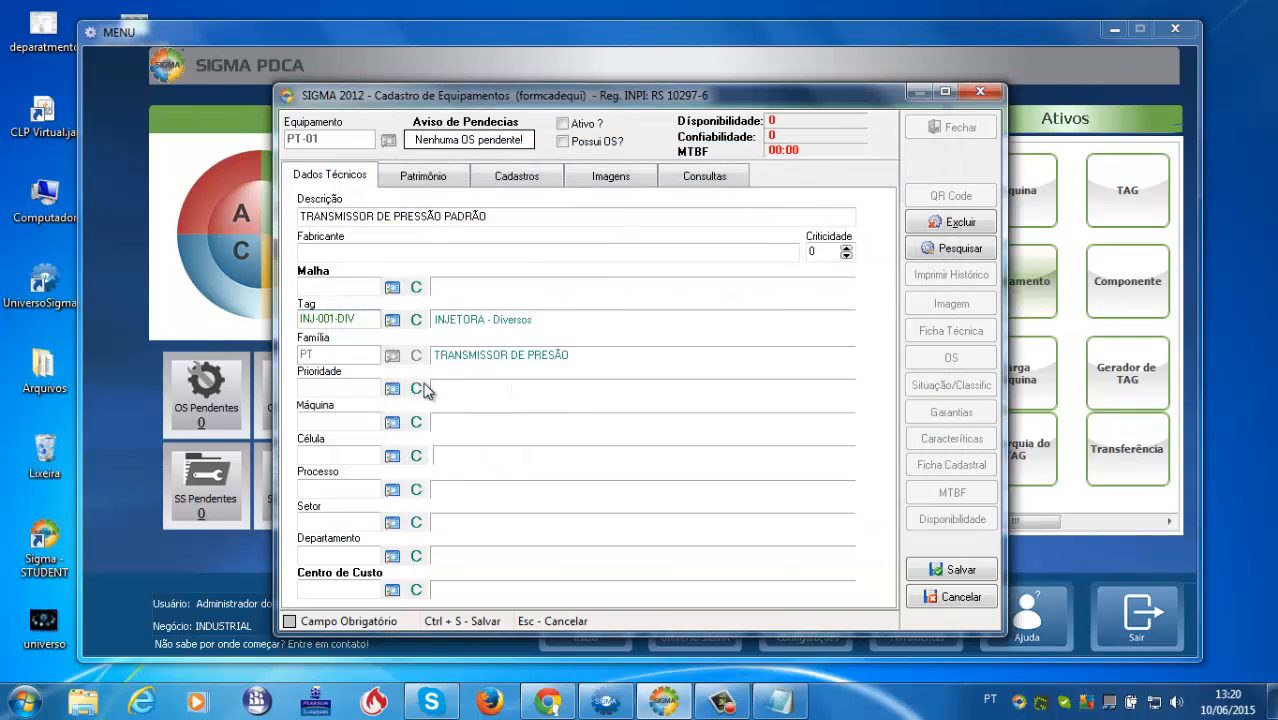
pyautogui.click(920, 572)
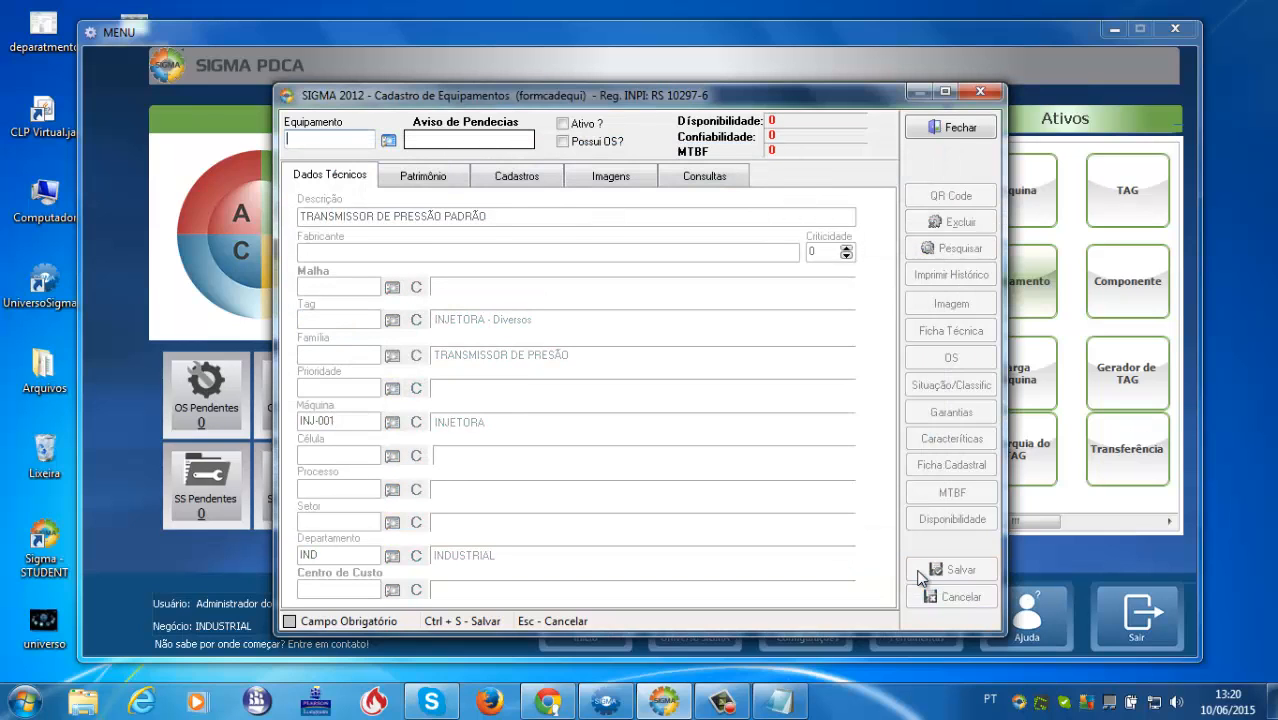
pyautogui.click(963, 130)
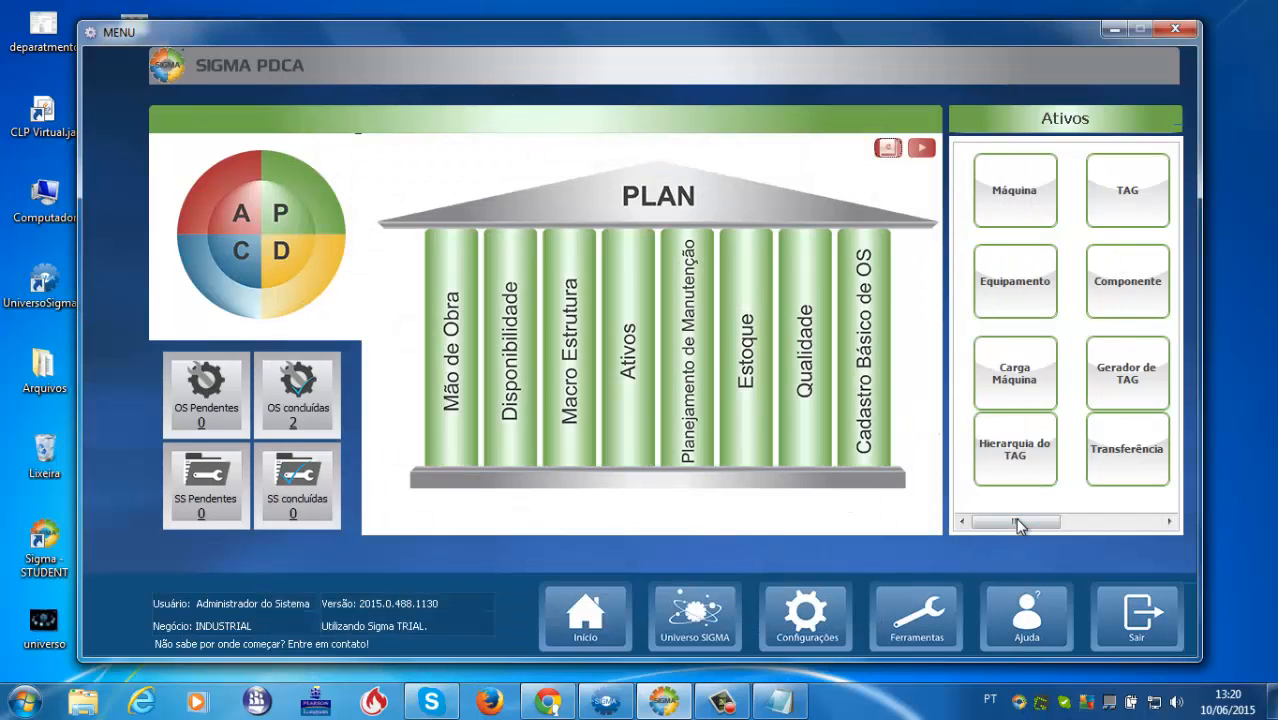
# Step: Reopen family PT in the Família register, correct its description to "TRANSMISSOR DE PRESSÃO", save it and close the form
pyautogui.moveTo(1020, 522); pyautogui.dragTo(1117, 522)
pyautogui.click(995, 192)
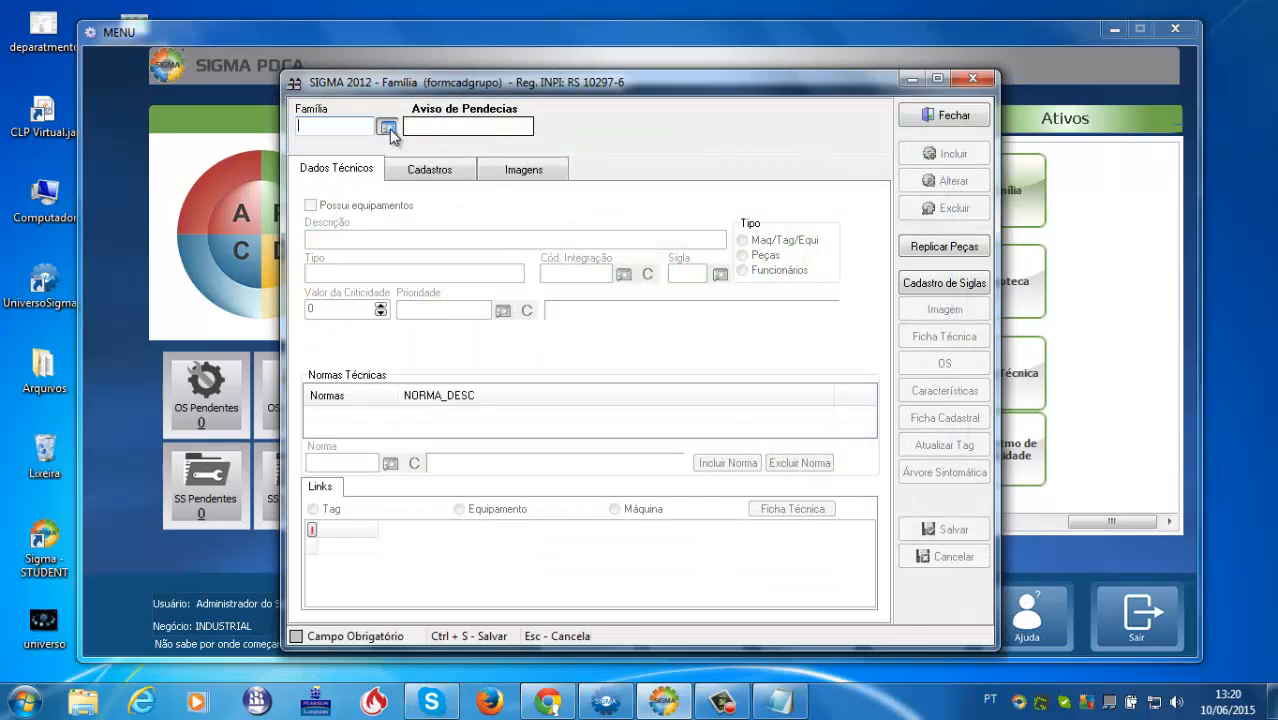
pyautogui.click(388, 128)
pyautogui.doubleClick(547, 282)
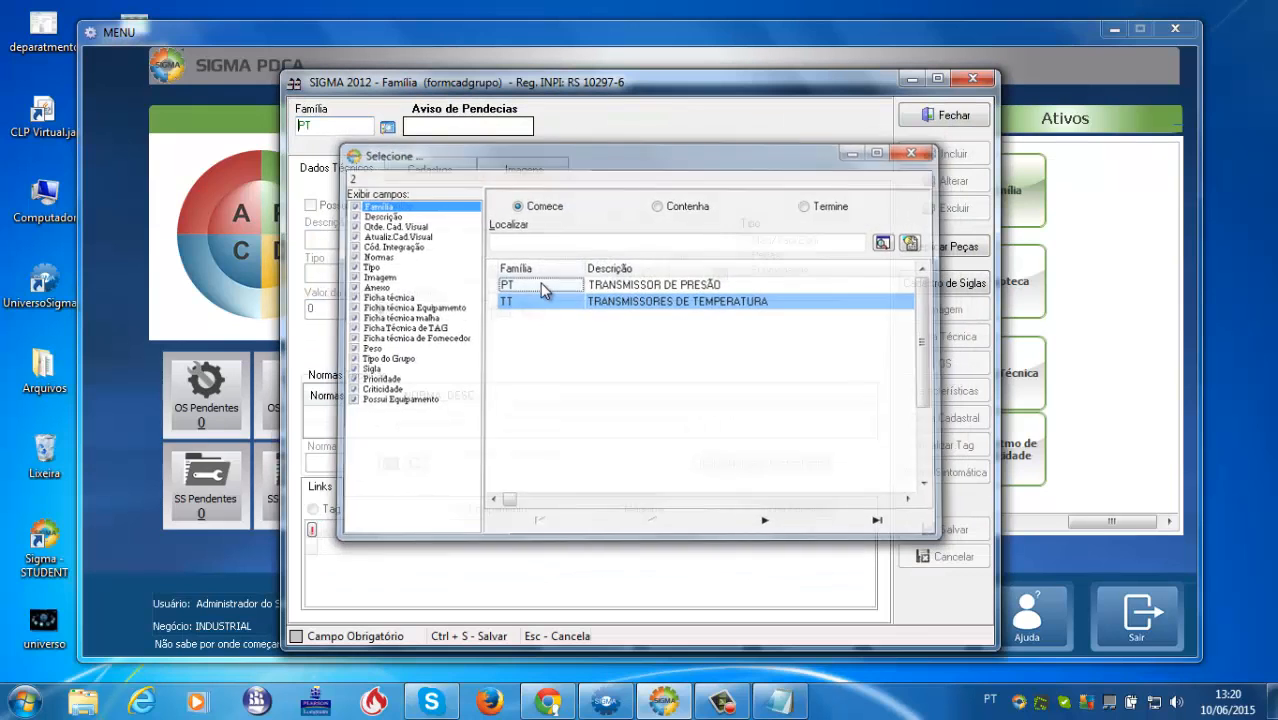
pyautogui.click(420, 239)
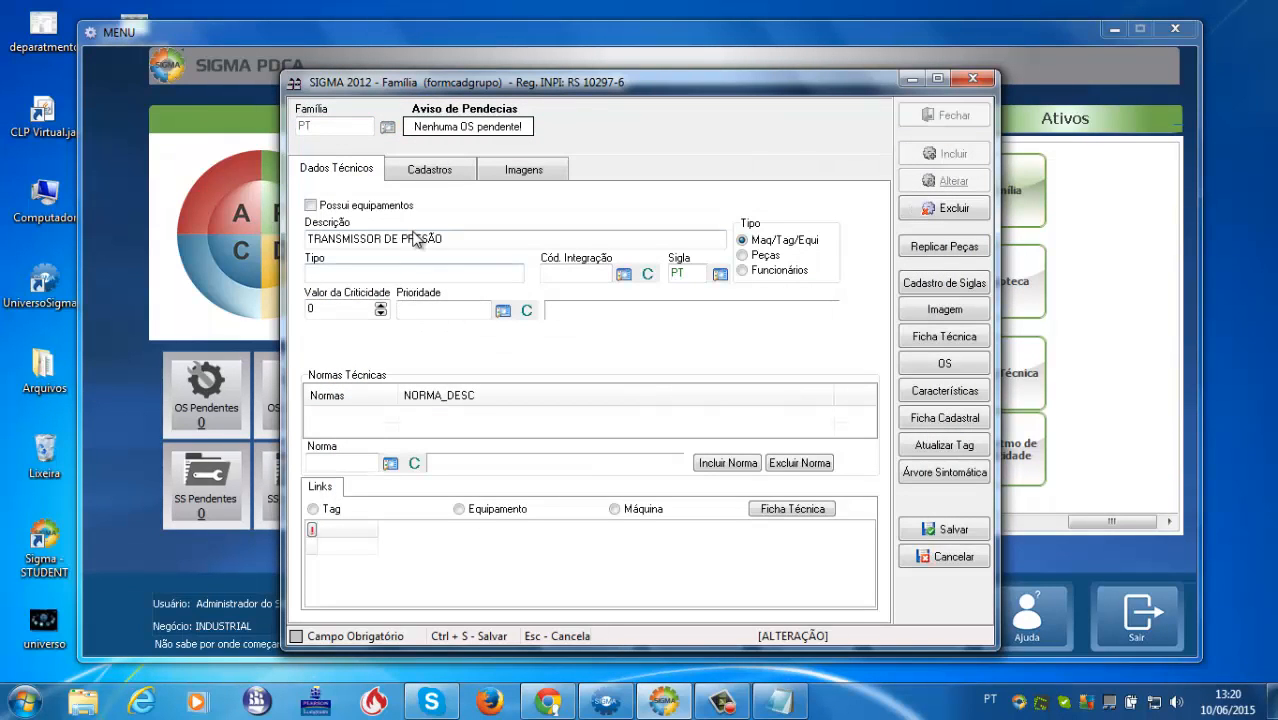
pyautogui.write('S')
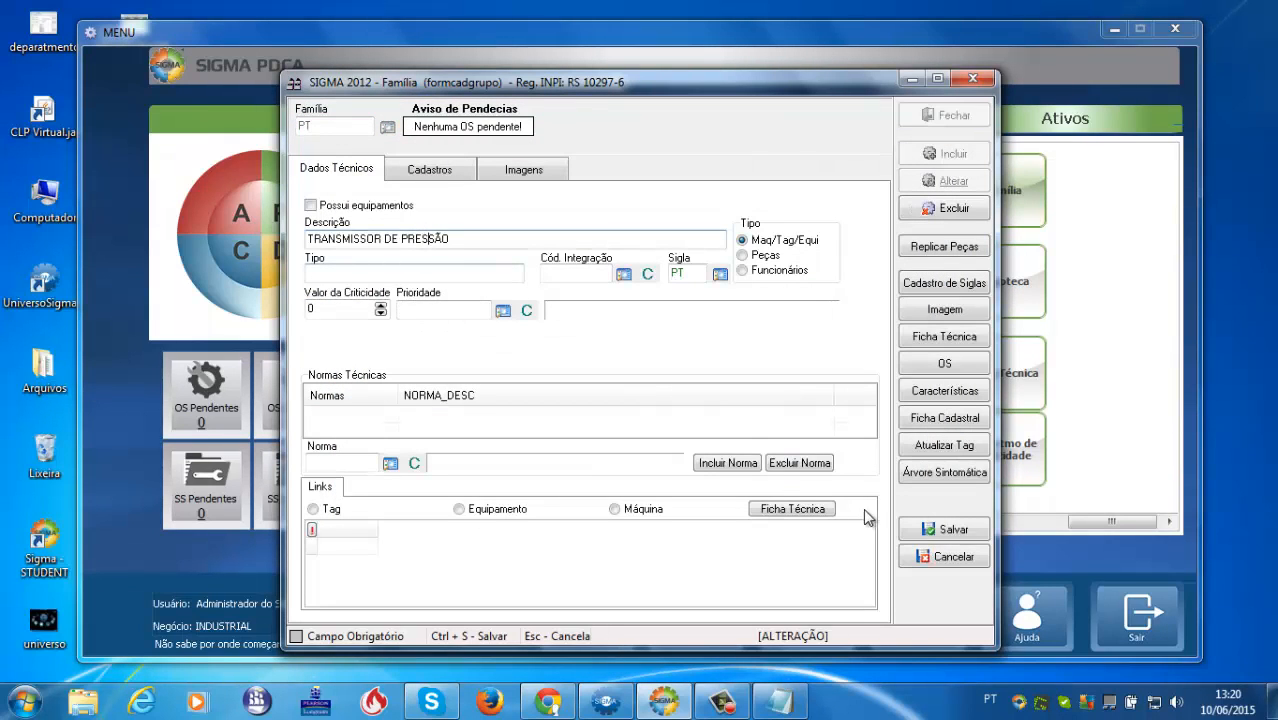
pyautogui.click(912, 529)
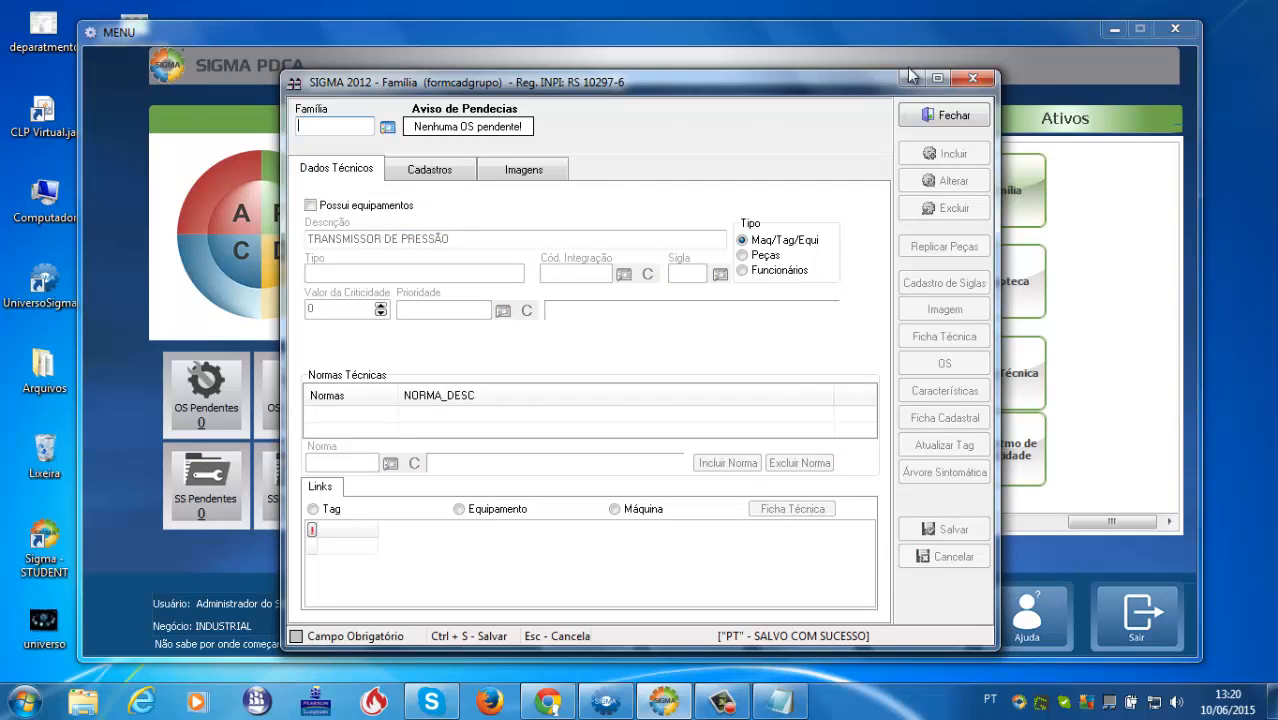
pyautogui.click(952, 116)
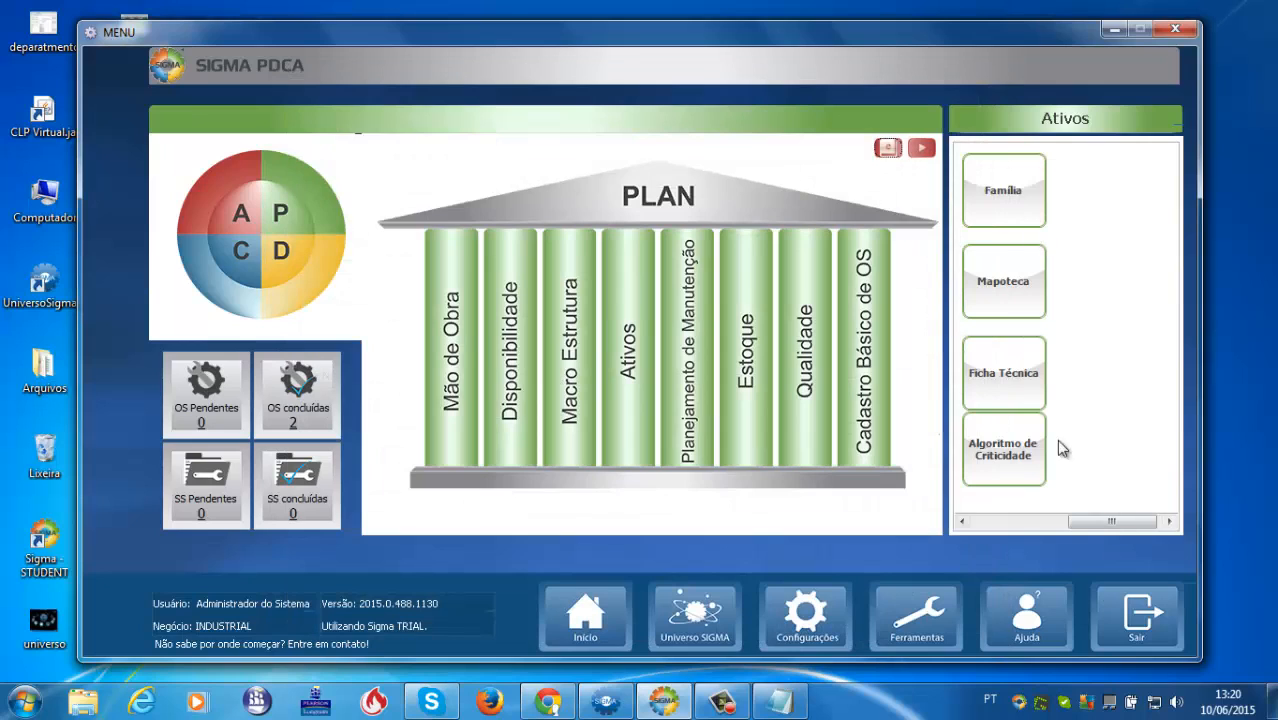
# Step: Open the Equipamento register among the Ativos and start a new equipment record with code PT-02
pyautogui.moveTo(1112, 527); pyautogui.dragTo(993, 517)
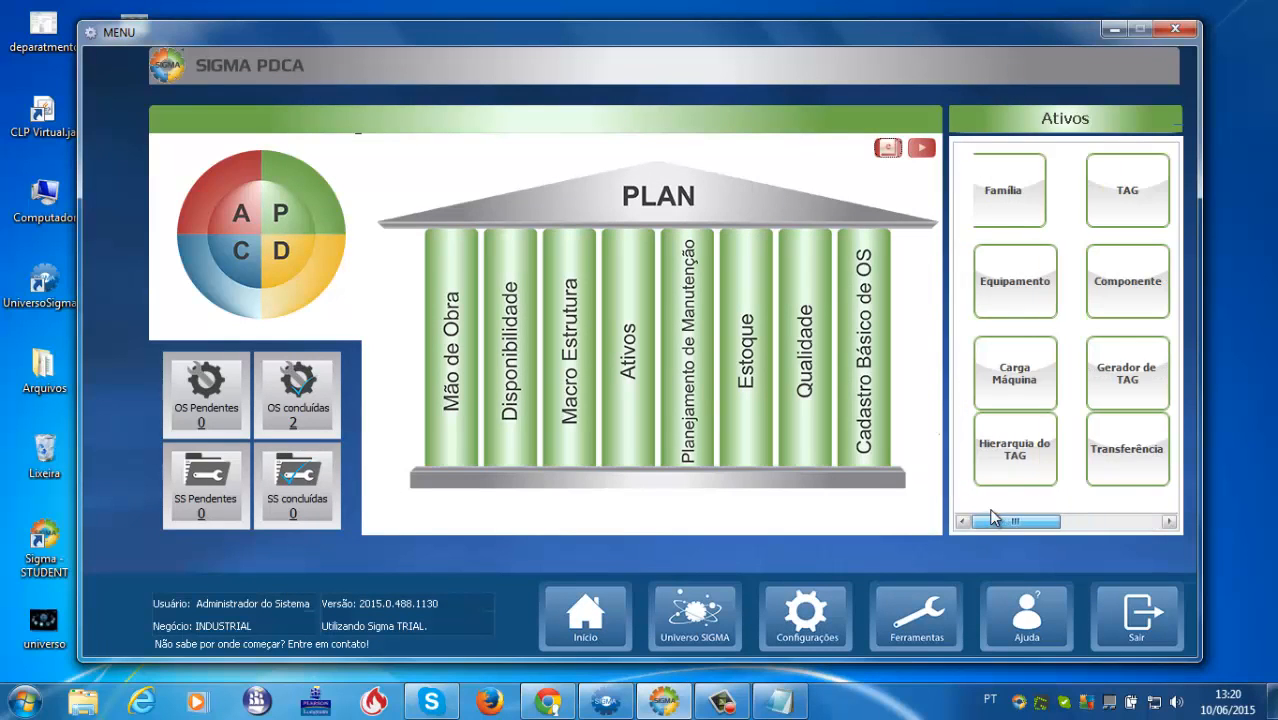
pyautogui.click(1018, 282)
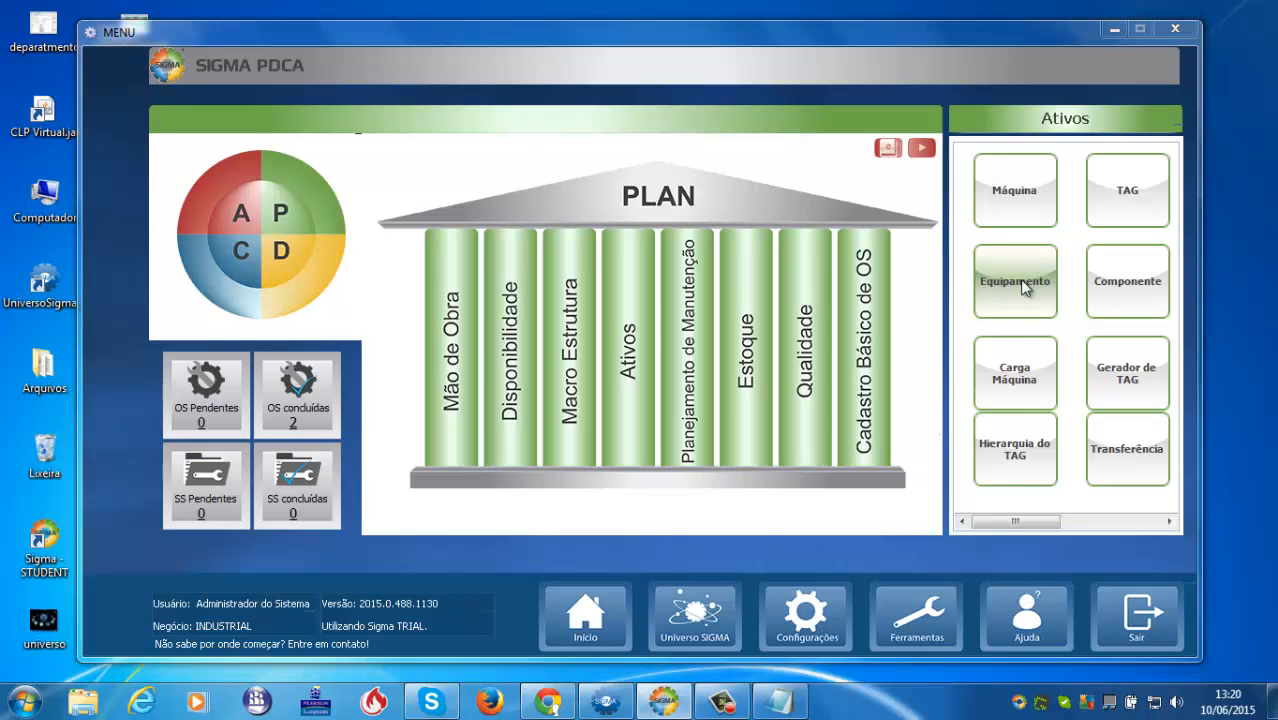
pyautogui.write('PT')
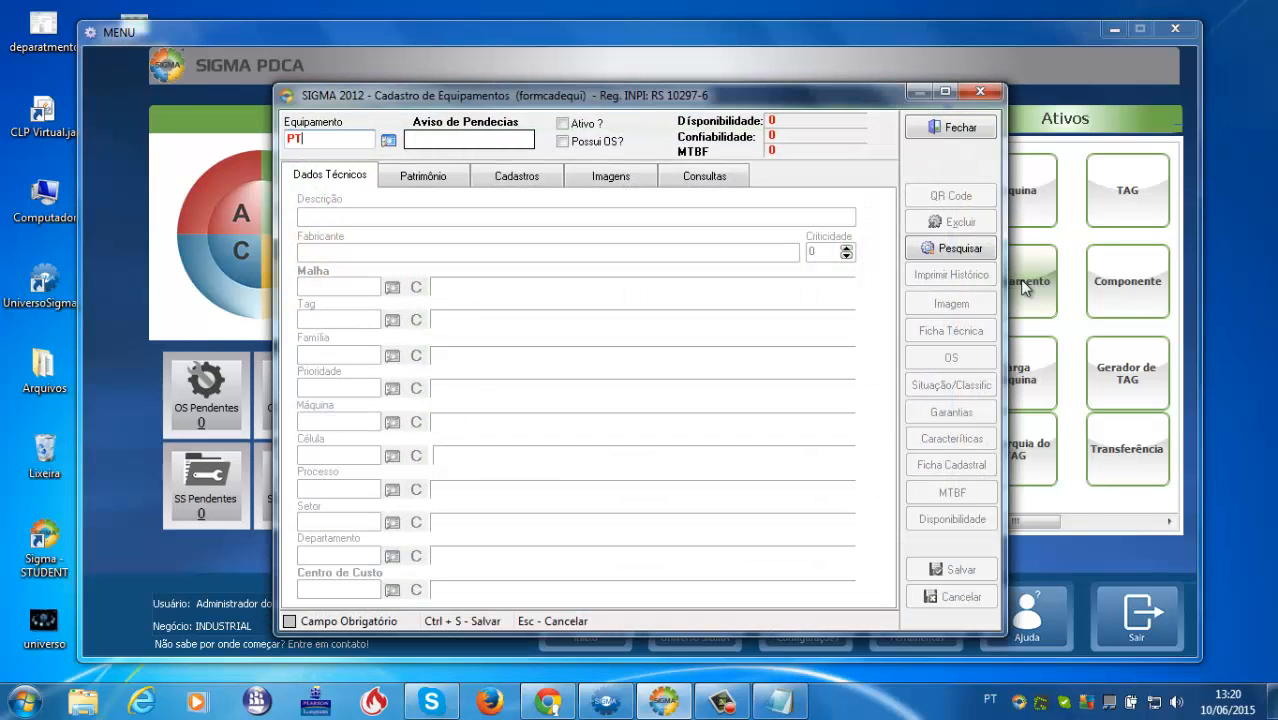
pyautogui.write('-00')
pyautogui.press('BackSpace')
pyautogui.write('1')
pyautogui.press('BackSpace')
pyautogui.write('2')
pyautogui.press('Return')
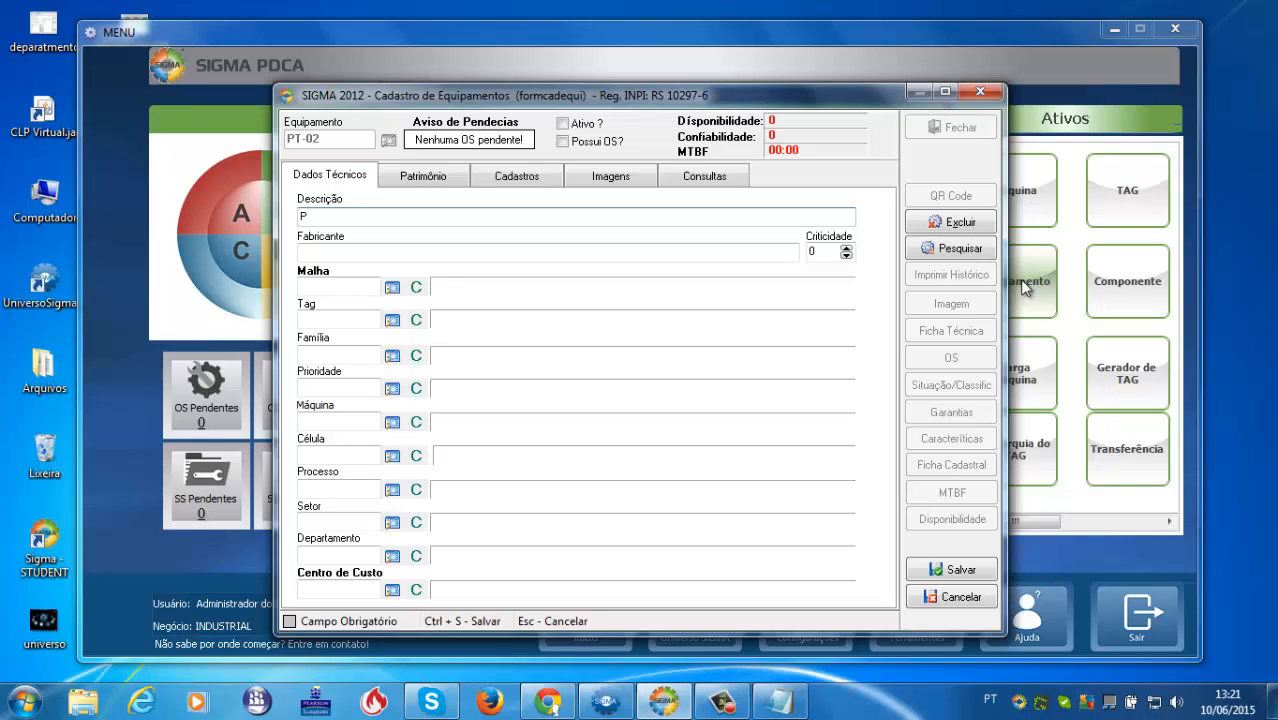
# Step: Enter "TRASMISSOR DE PRESSÃO" as the description of equipment PT-02
pyautogui.write('P')
pyautogui.press('BackSpace')
pyautogui.write('TRASMISSOR DE PRESSÃO')
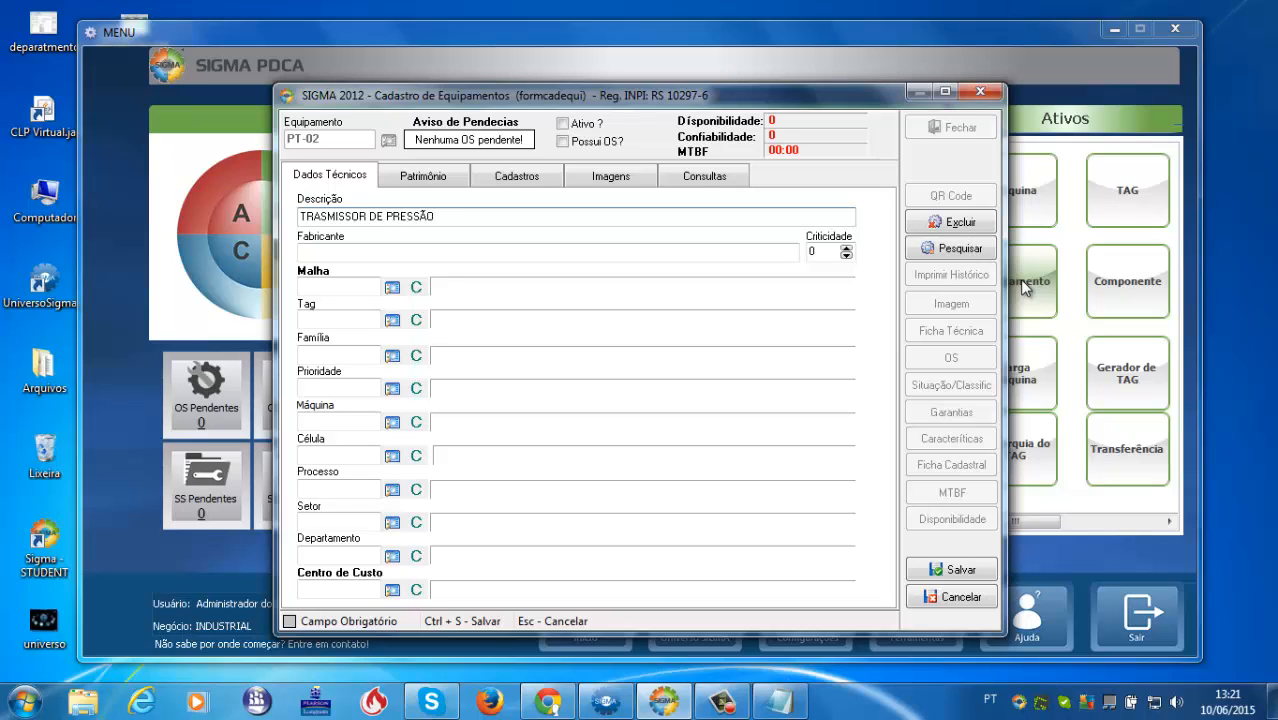
# Step: Assign tag INJ-001-DIV and family PT to PT-02 without loading the family's parts, save the record and close the form
pyautogui.click(392, 320)
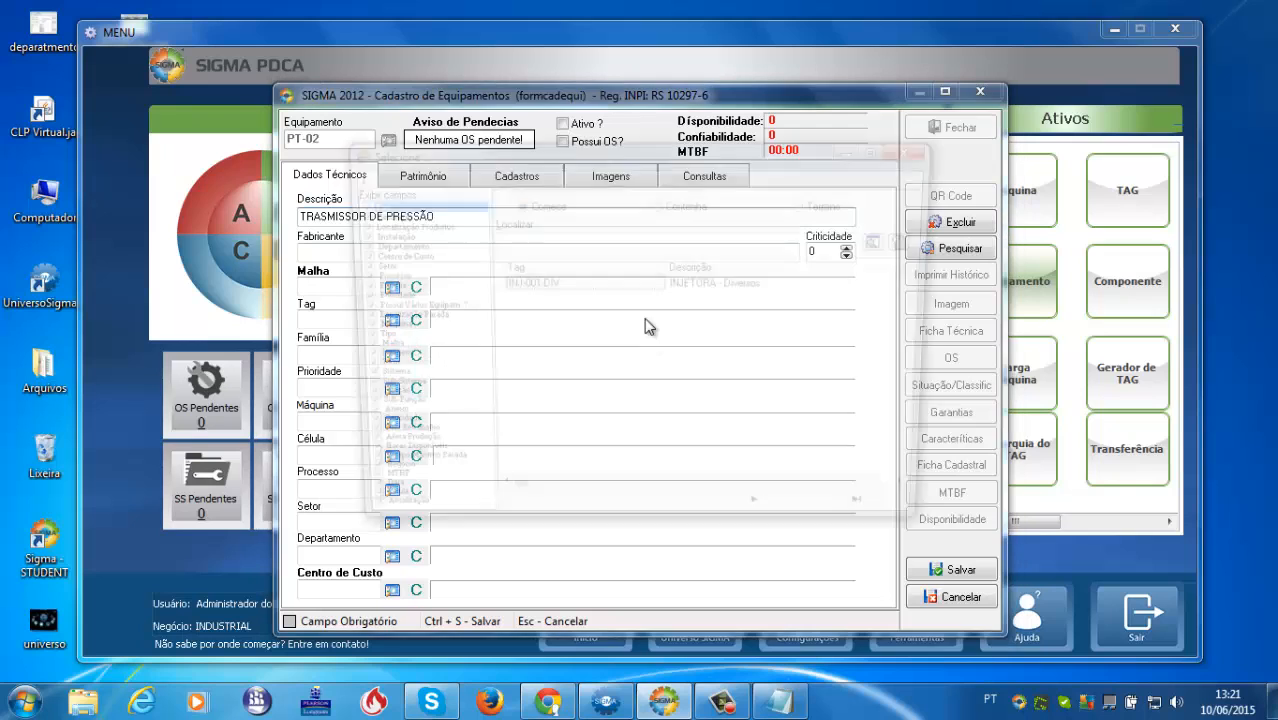
pyautogui.doubleClick(714, 287)
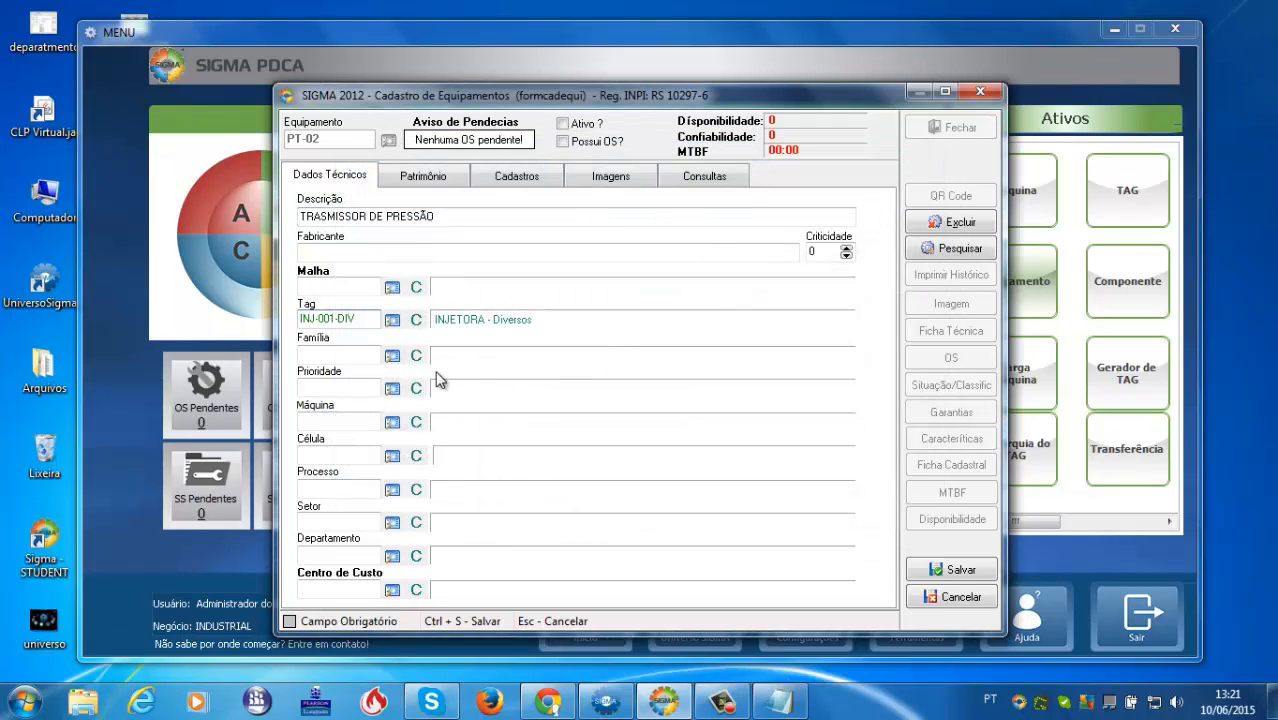
pyautogui.click(392, 355)
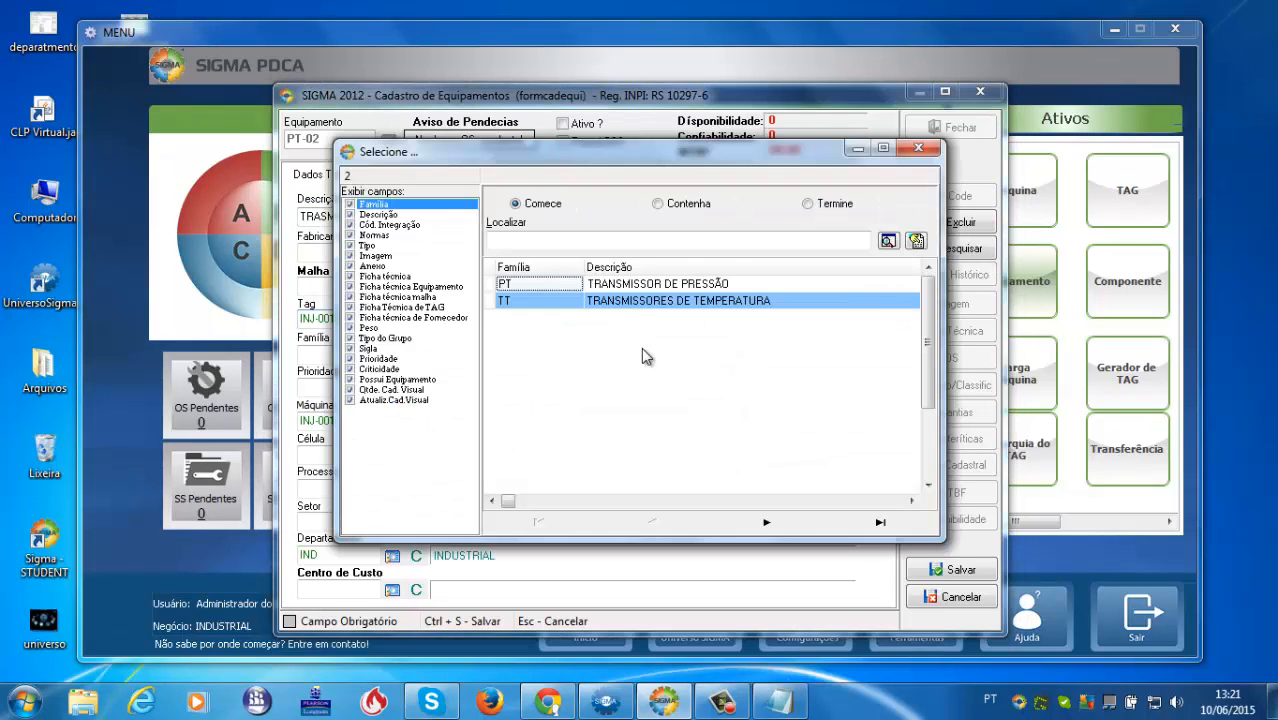
pyautogui.doubleClick(546, 284)
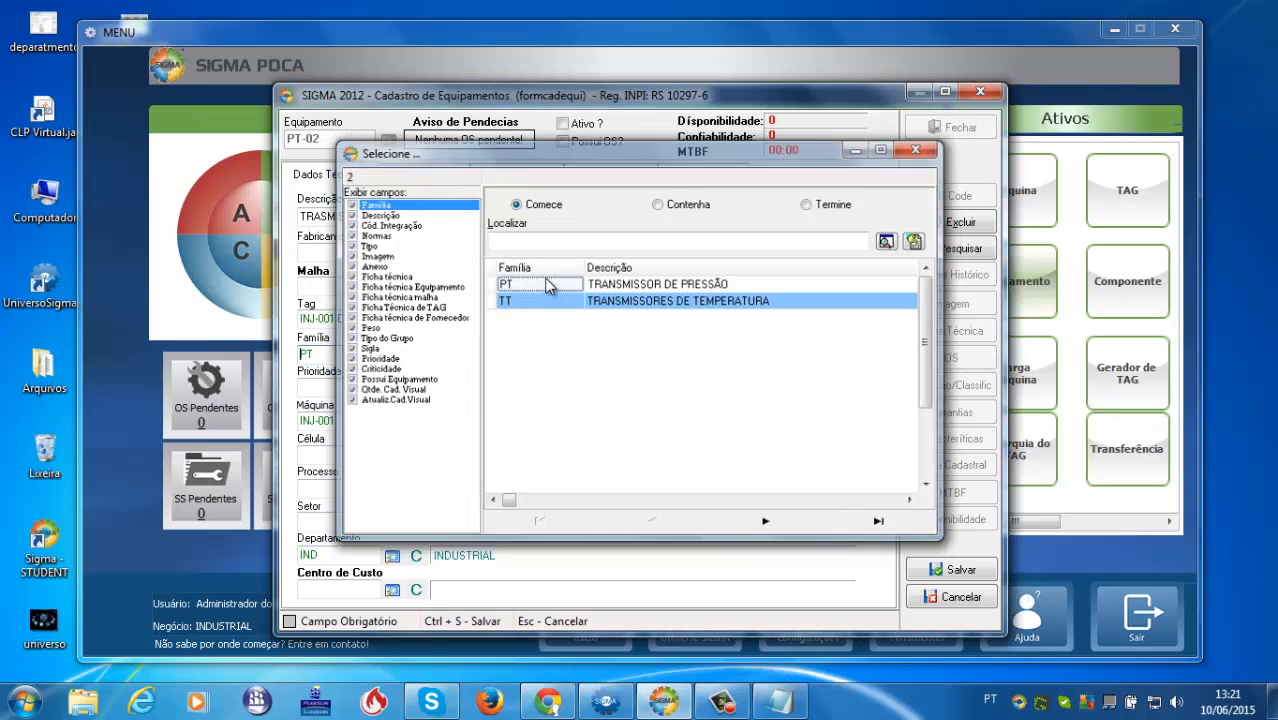
pyautogui.click(965, 578)
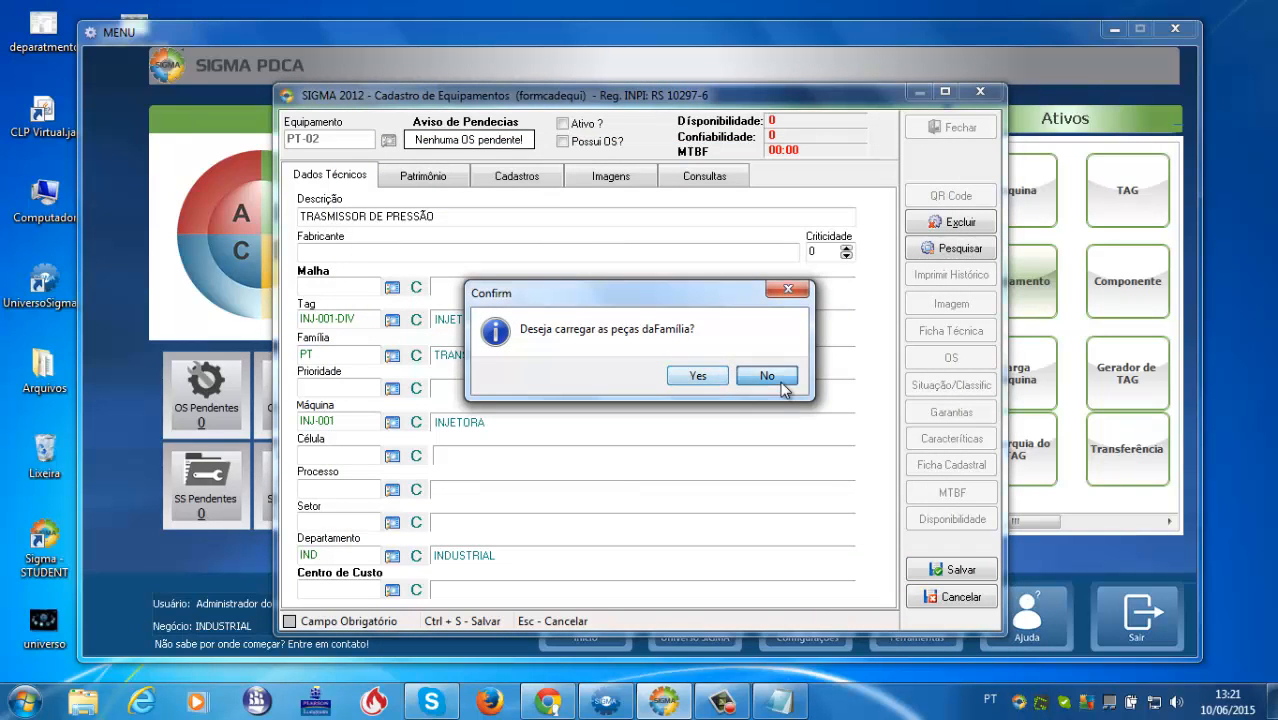
pyautogui.click(765, 375)
pyautogui.click(952, 576)
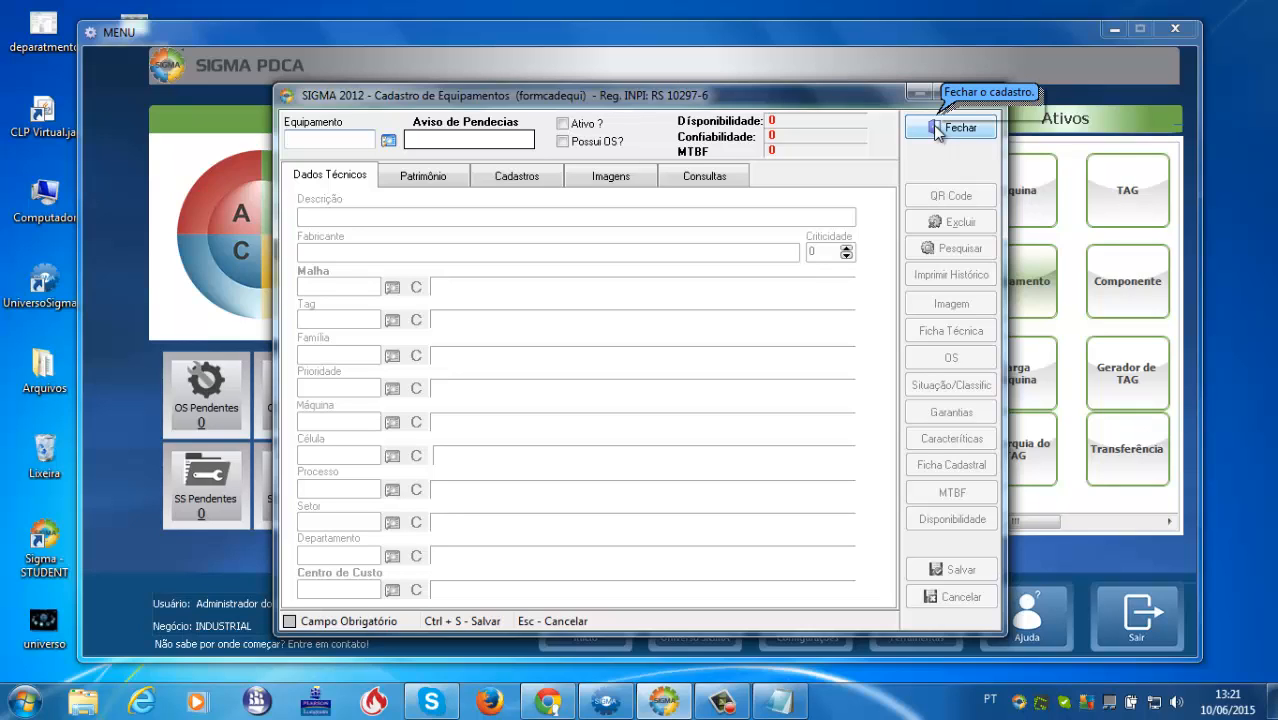
pyautogui.click(937, 130)
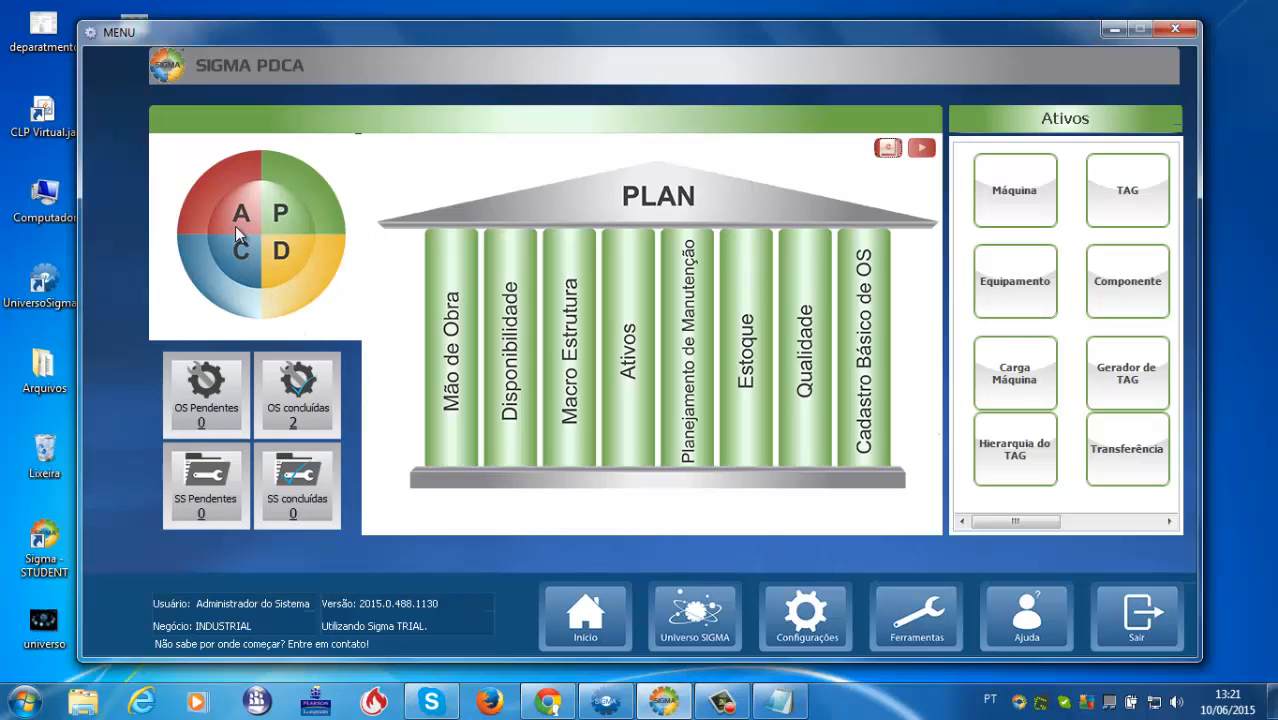
# Step: Show the DO phase and switch to the already running SIGMA Calibração module, declining to end it
pyautogui.click(294, 279)
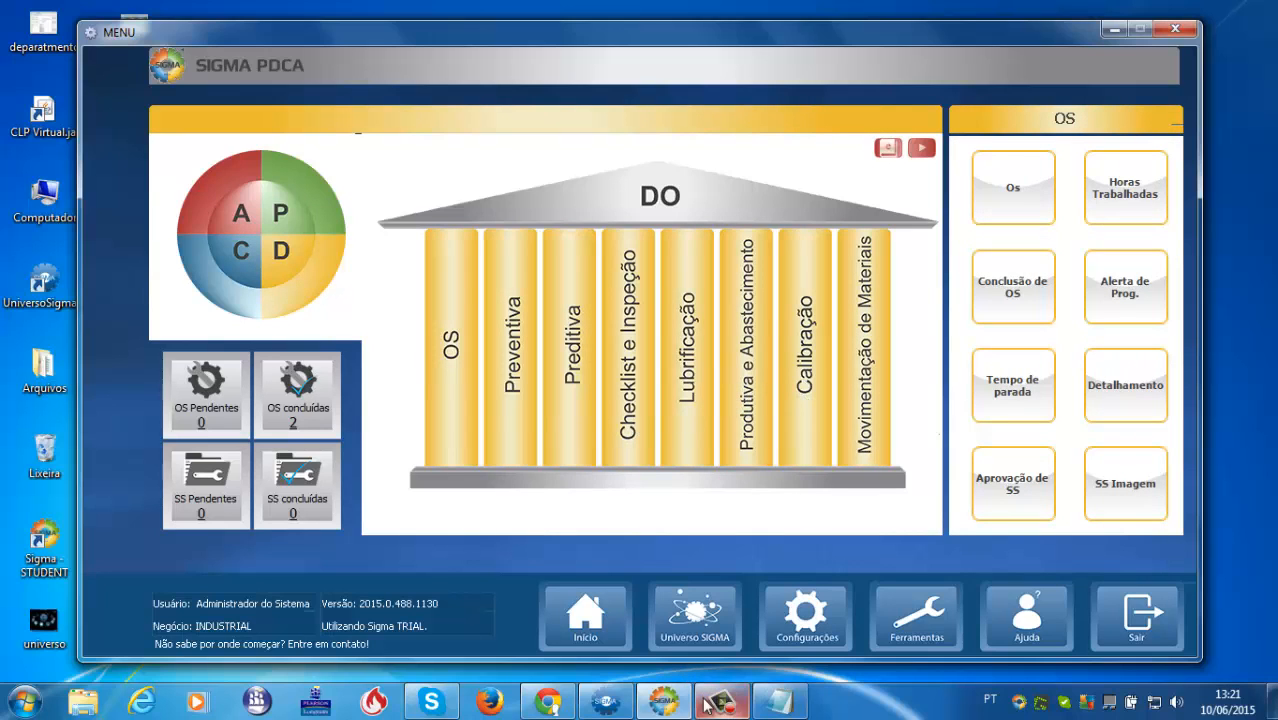
pyautogui.click(606, 703)
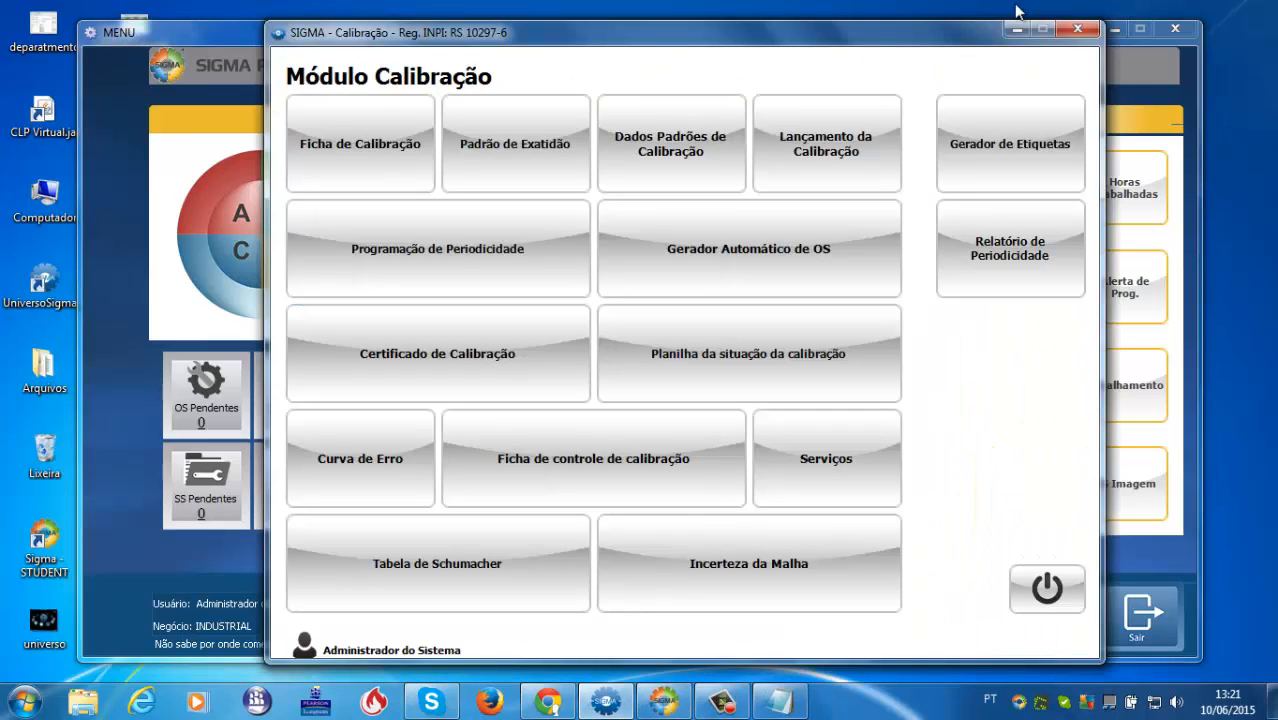
pyautogui.click(1078, 29)
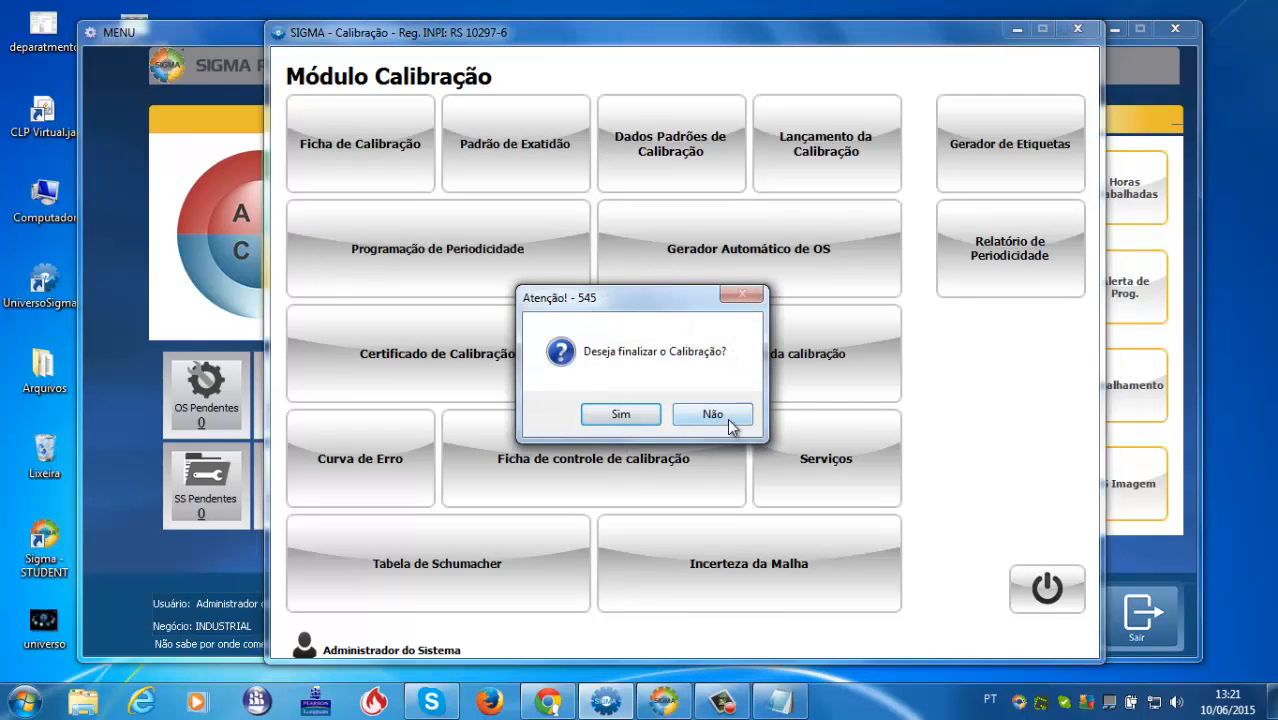
pyautogui.click(705, 416)
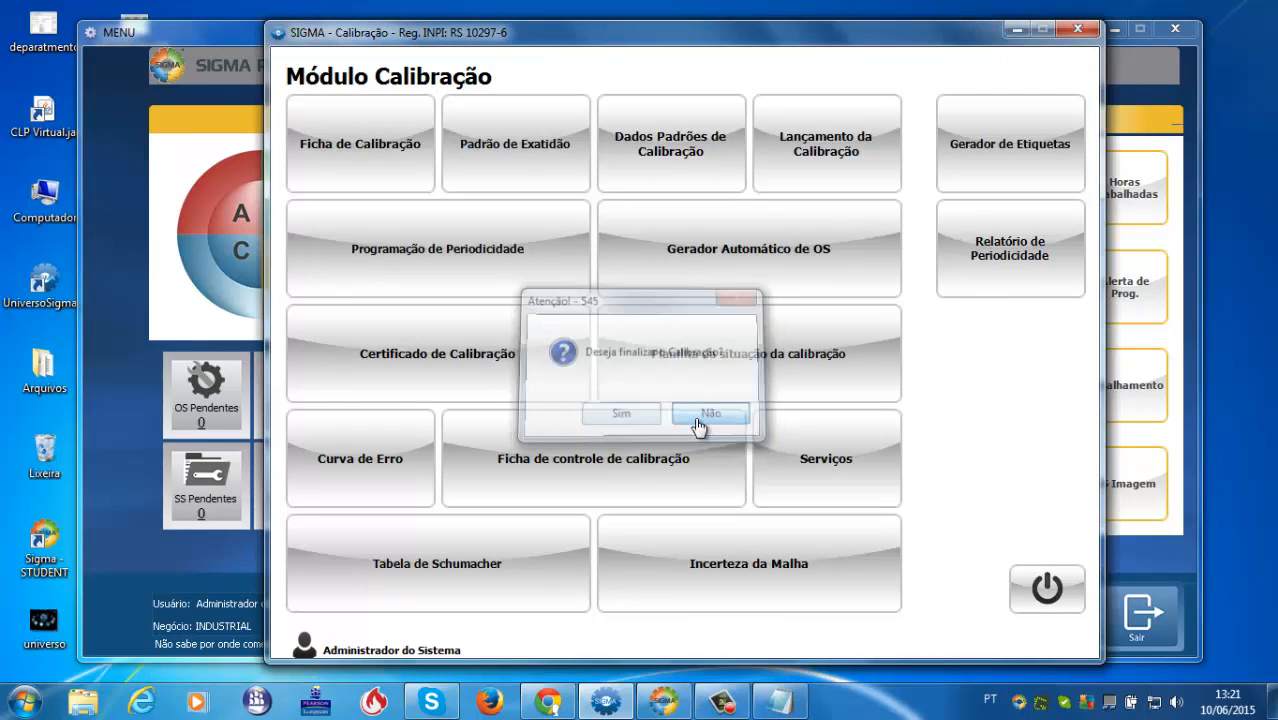
# Step: Open Ficha de Calibração, look up the registered families and leave the lookup without choosing one
pyautogui.click(368, 147)
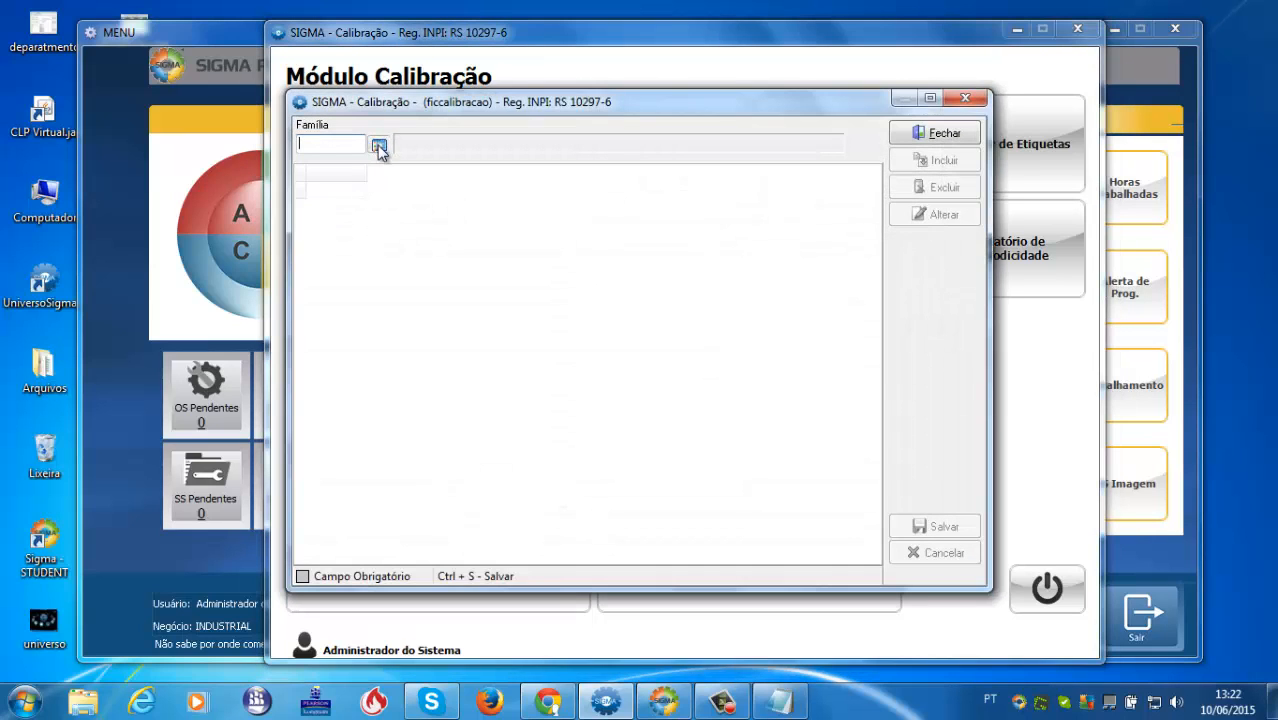
pyautogui.moveTo(456, 108); pyautogui.dragTo(566, 94)
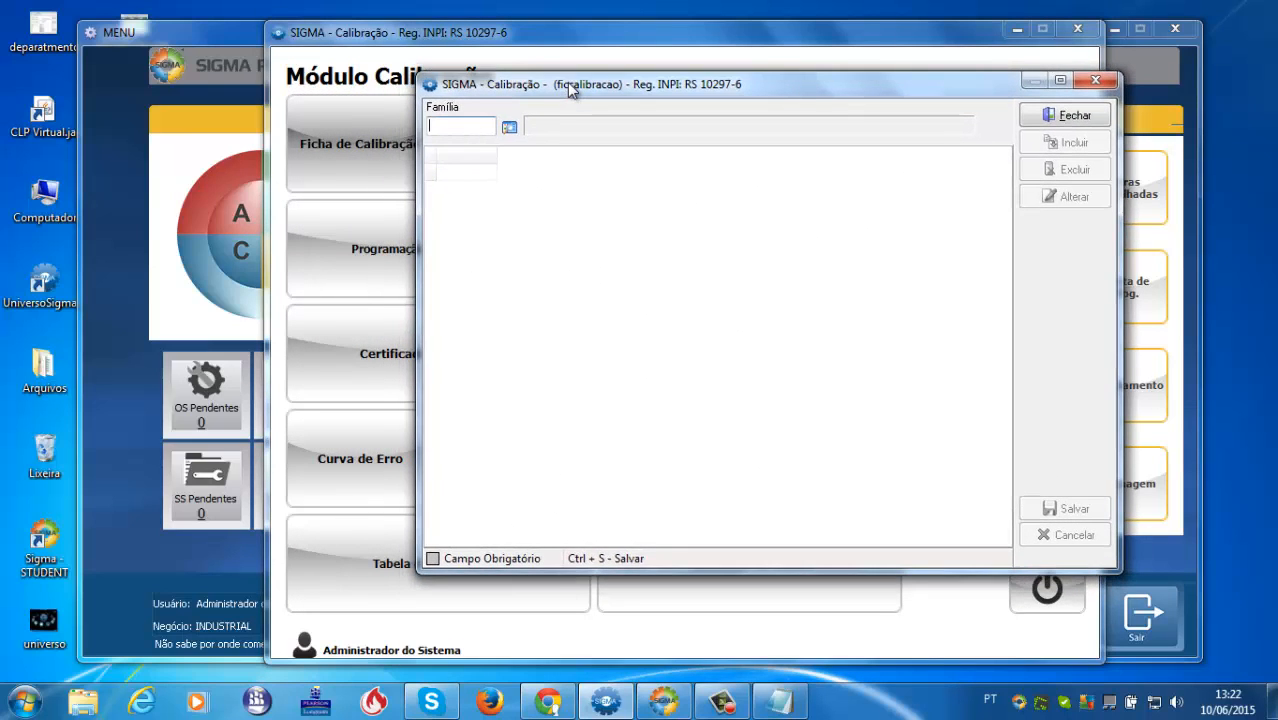
pyautogui.click(510, 128)
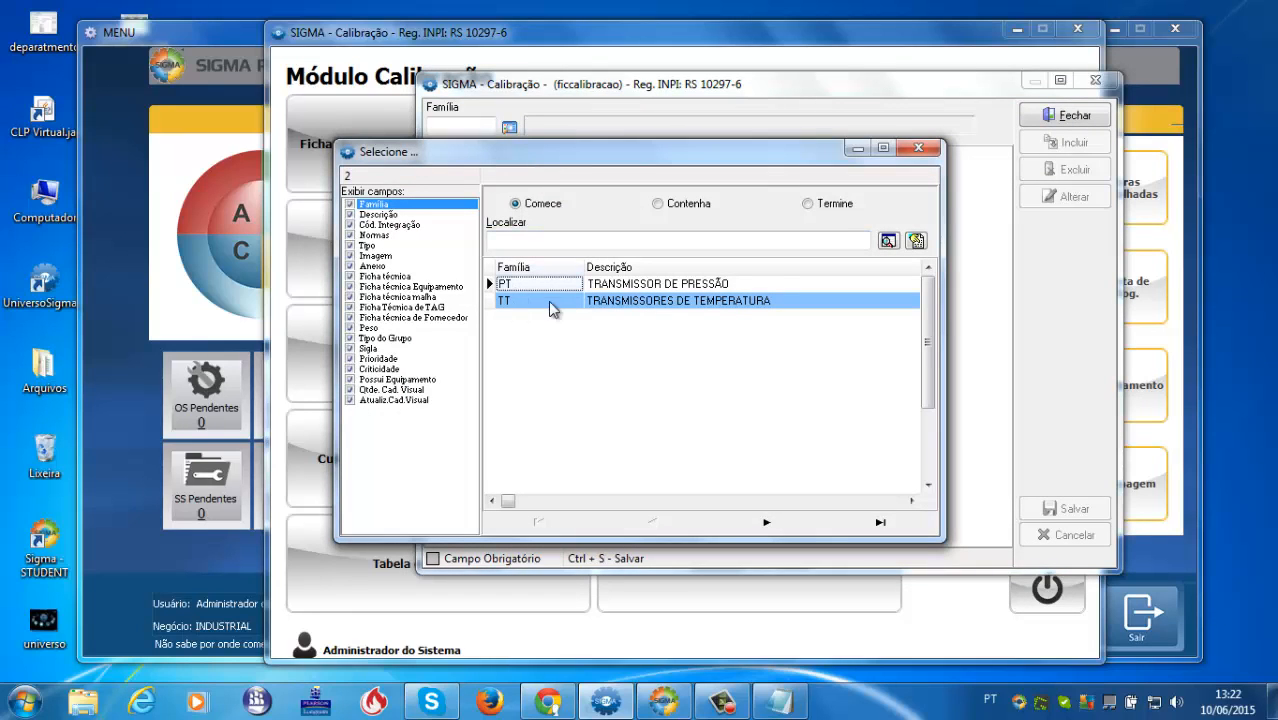
pyautogui.click(918, 149)
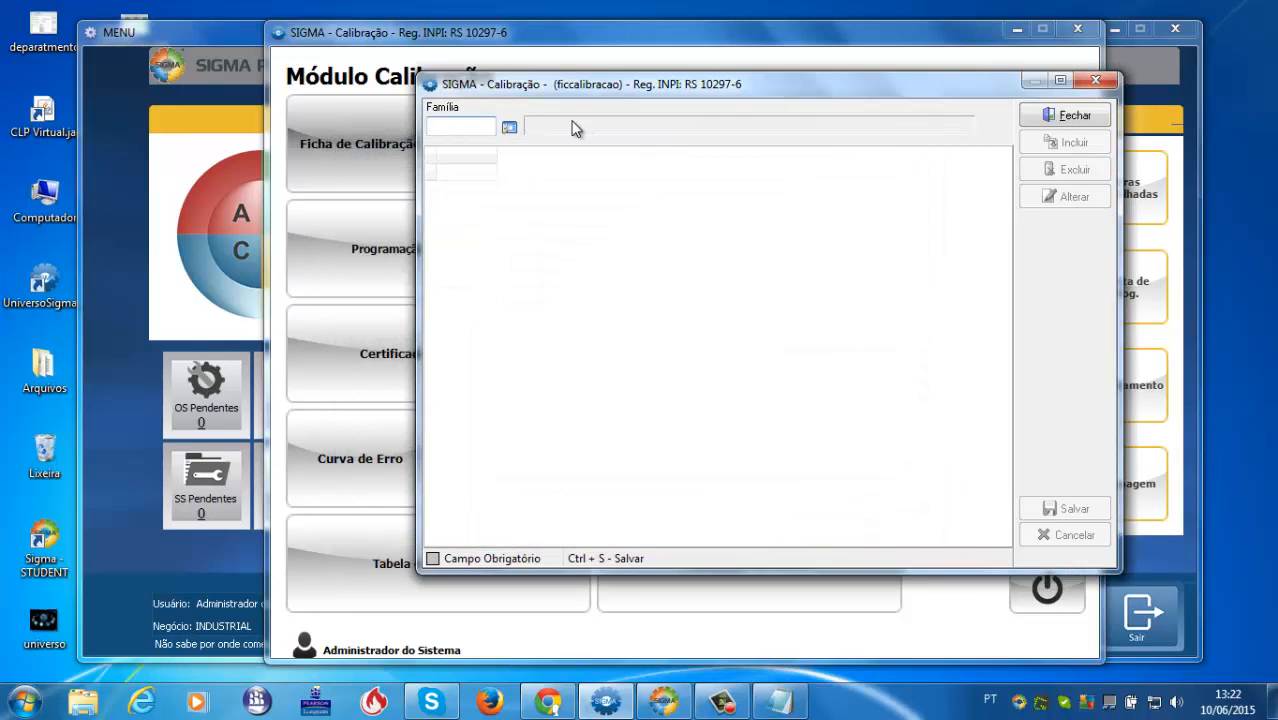
pyautogui.click(510, 128)
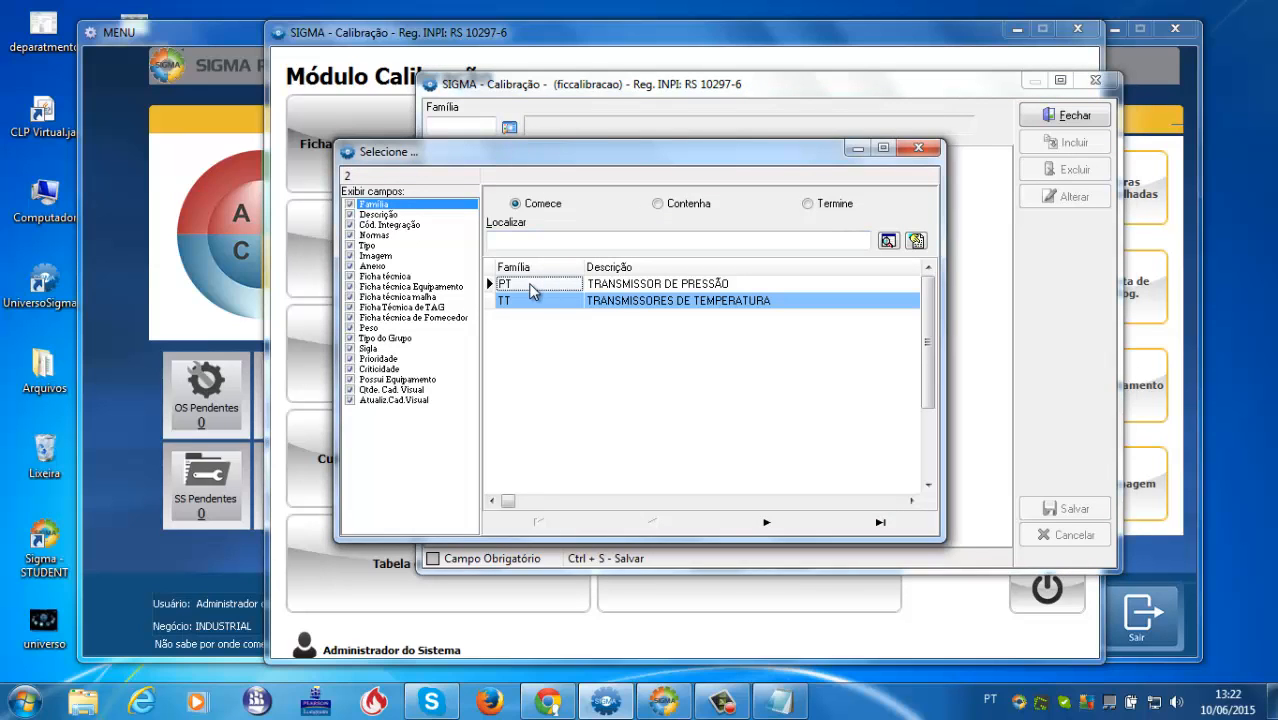
pyautogui.doubleClick(533, 286)
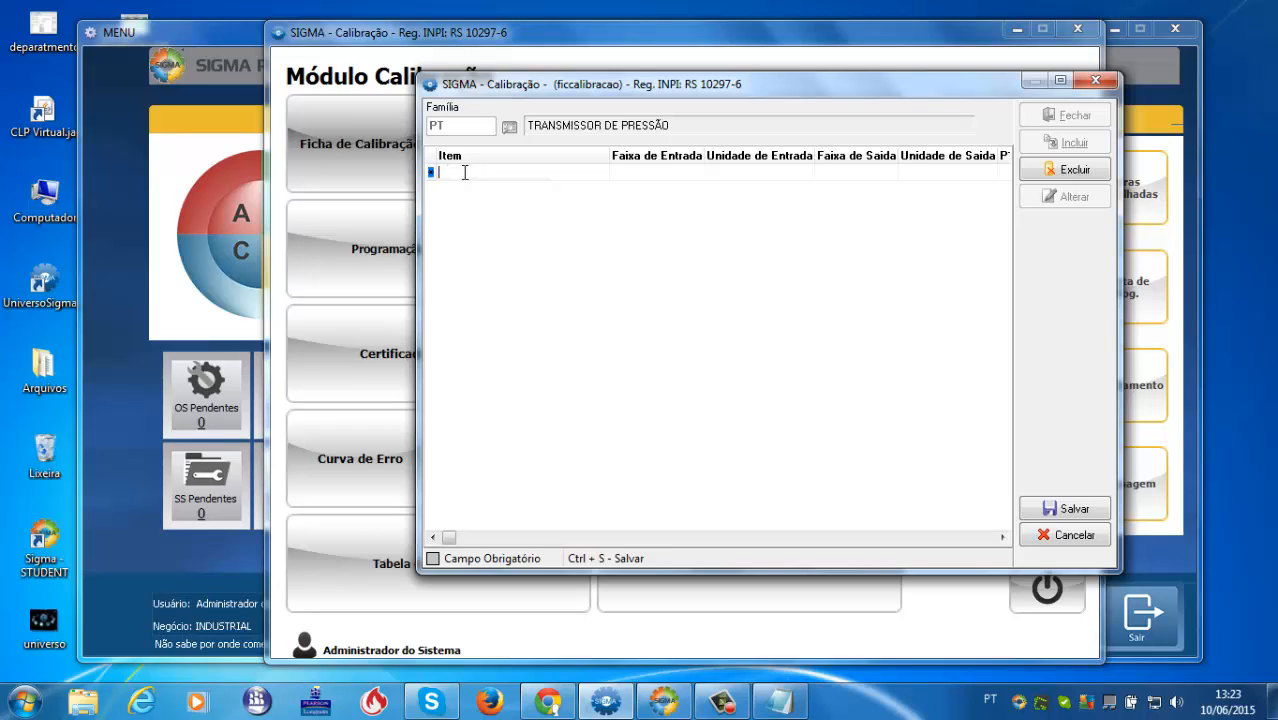
pyautogui.press('Escape')
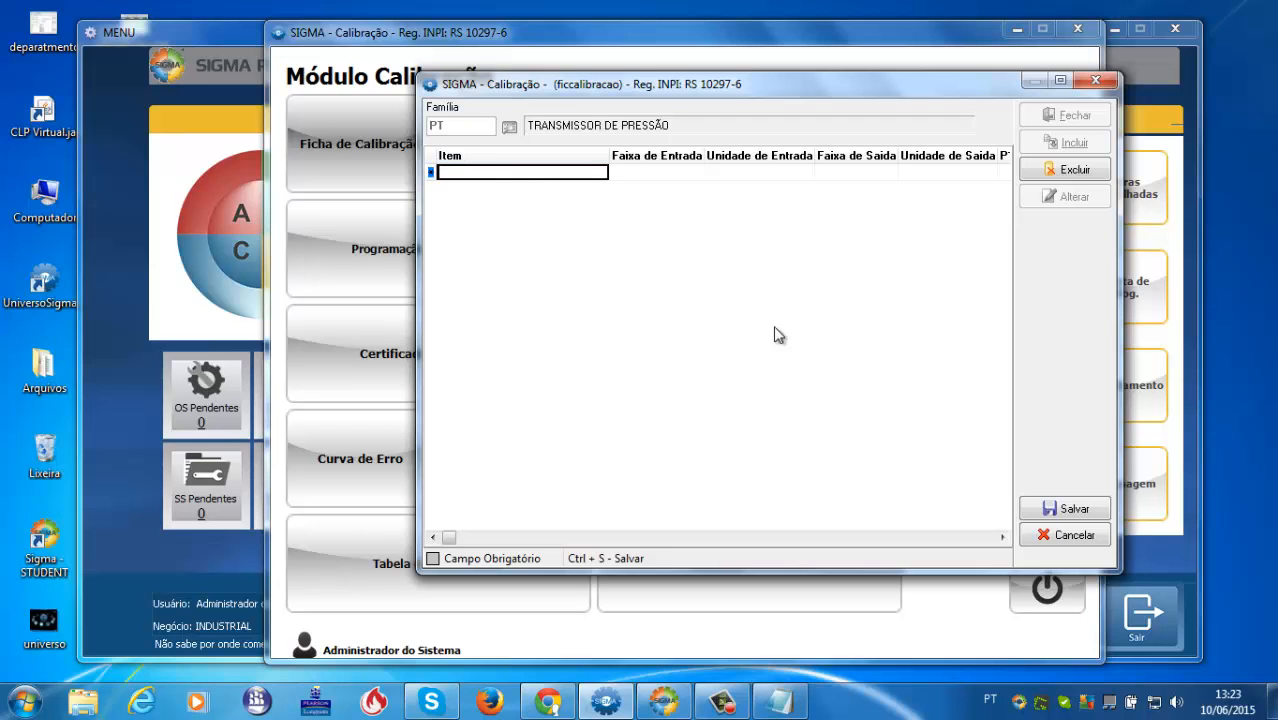
pyautogui.click(1070, 535)
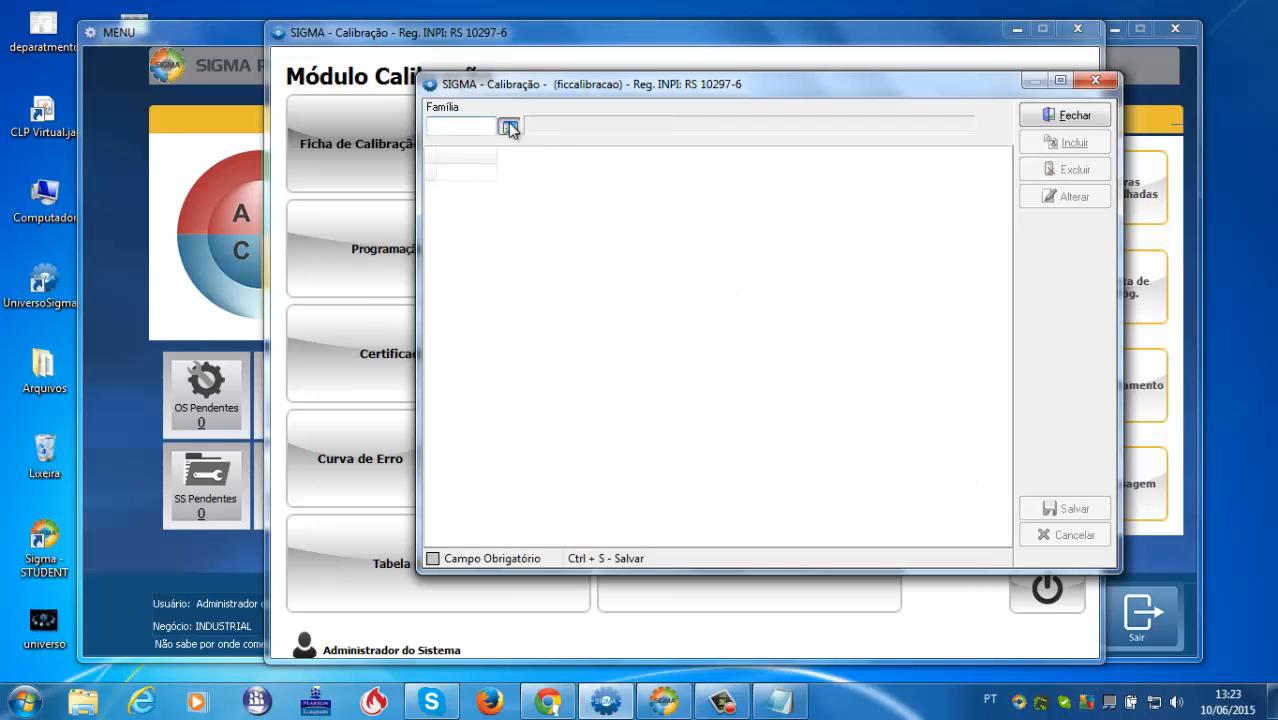
# Step: View the calibration sheet of the TT temperature transmitter family as a reference, and leave it without saving
pyautogui.click(509, 127)
pyautogui.doubleClick(523, 300)
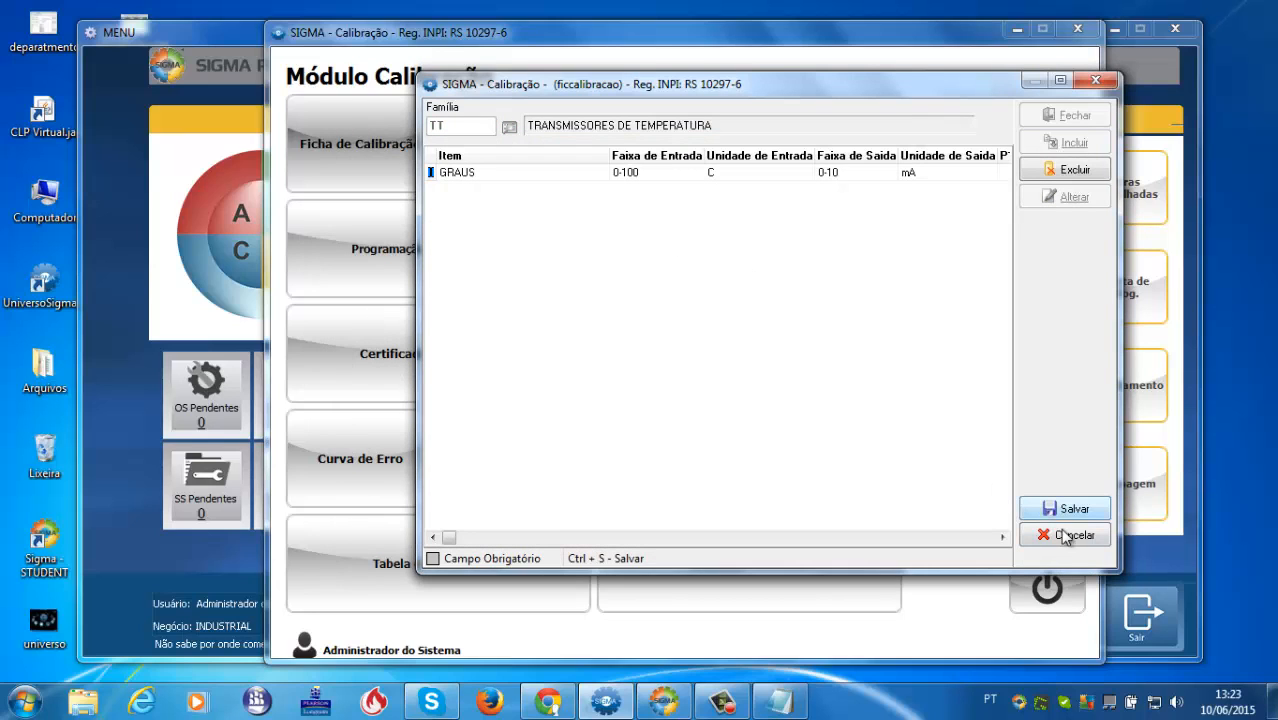
pyautogui.click(1065, 535)
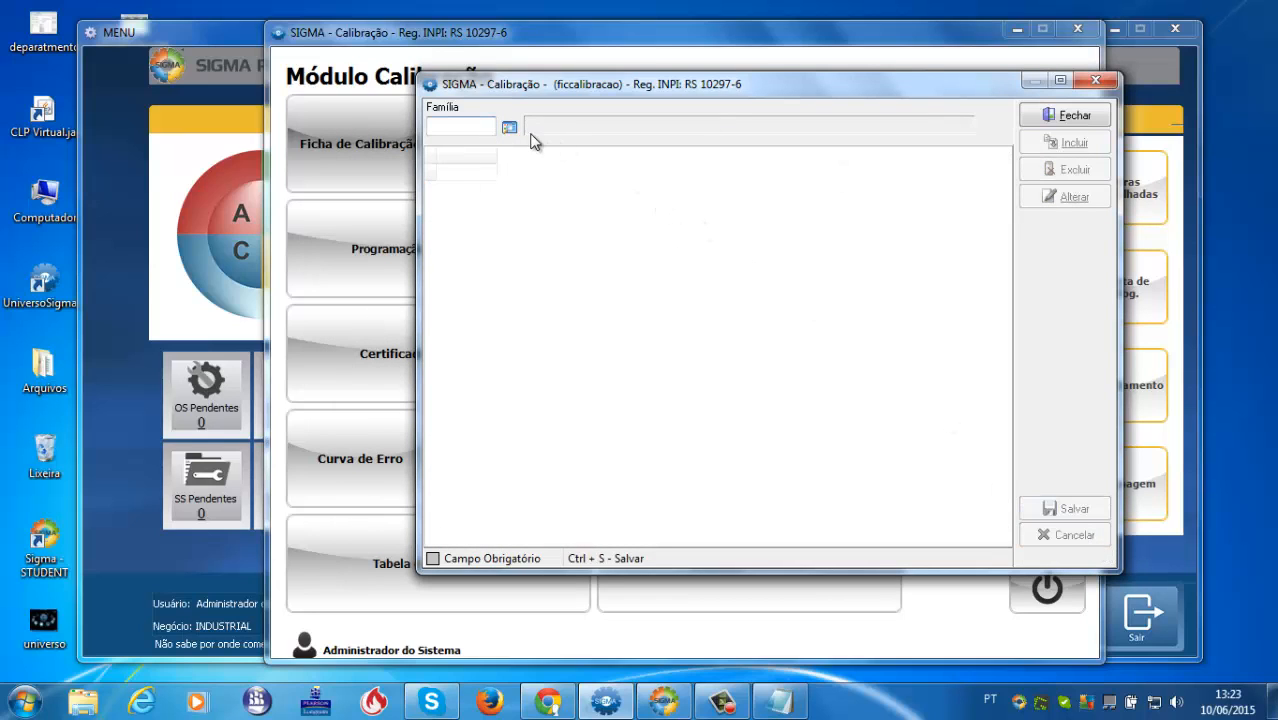
# Step: Load the PT pressure transmitter family in the calibration sheet and enter PSI-01 as its item
pyautogui.click(510, 128)
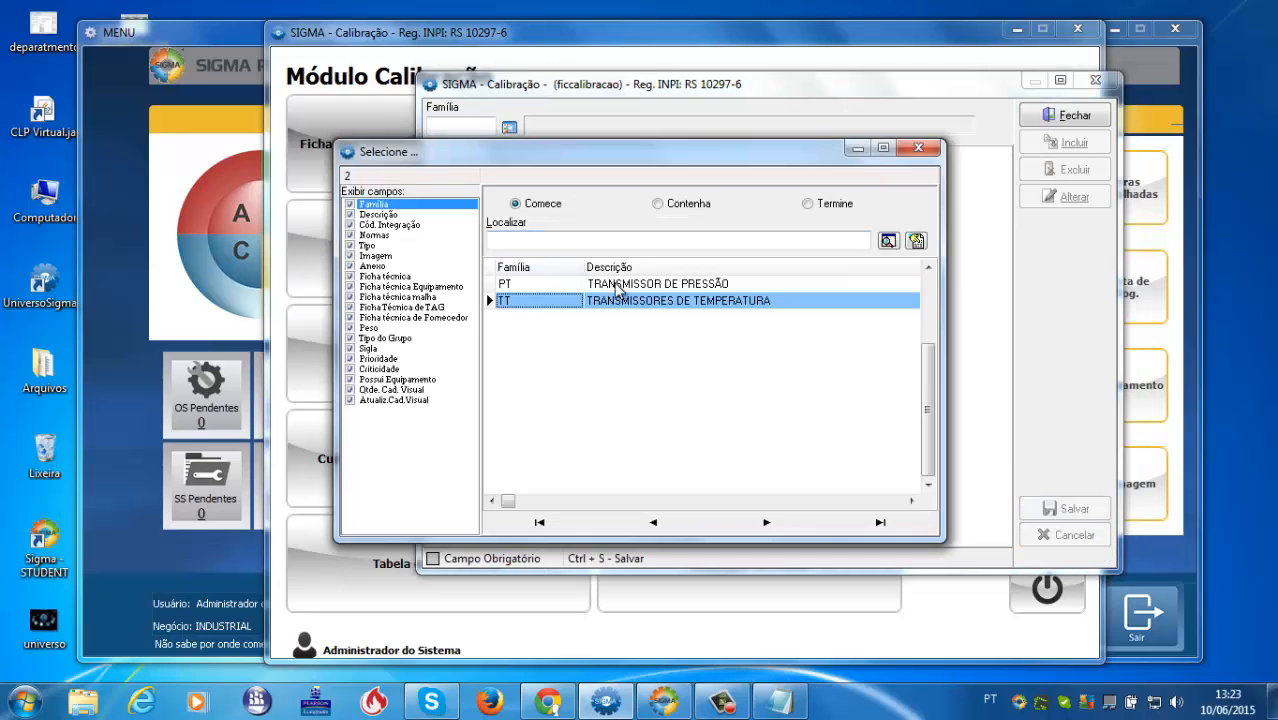
pyautogui.doubleClick(619, 285)
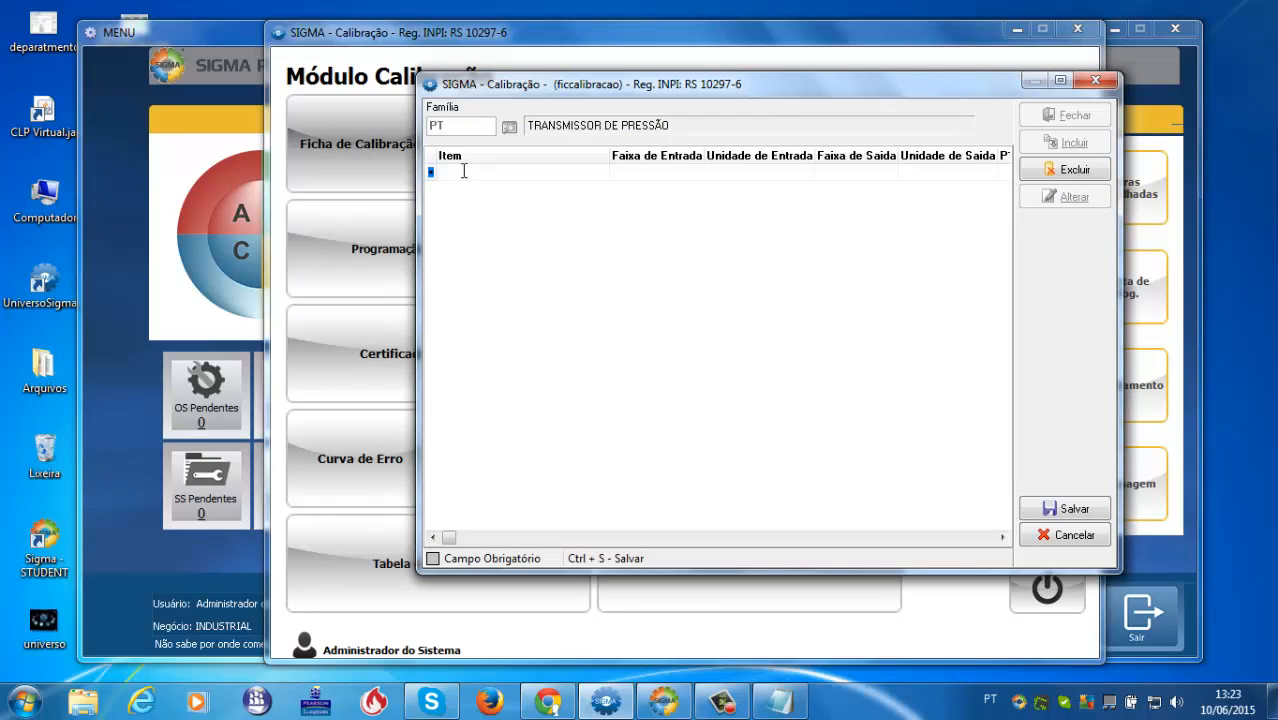
pyautogui.write('PSI')
pyautogui.press('Tab')
pyautogui.hotkey('shift', 'Tab')
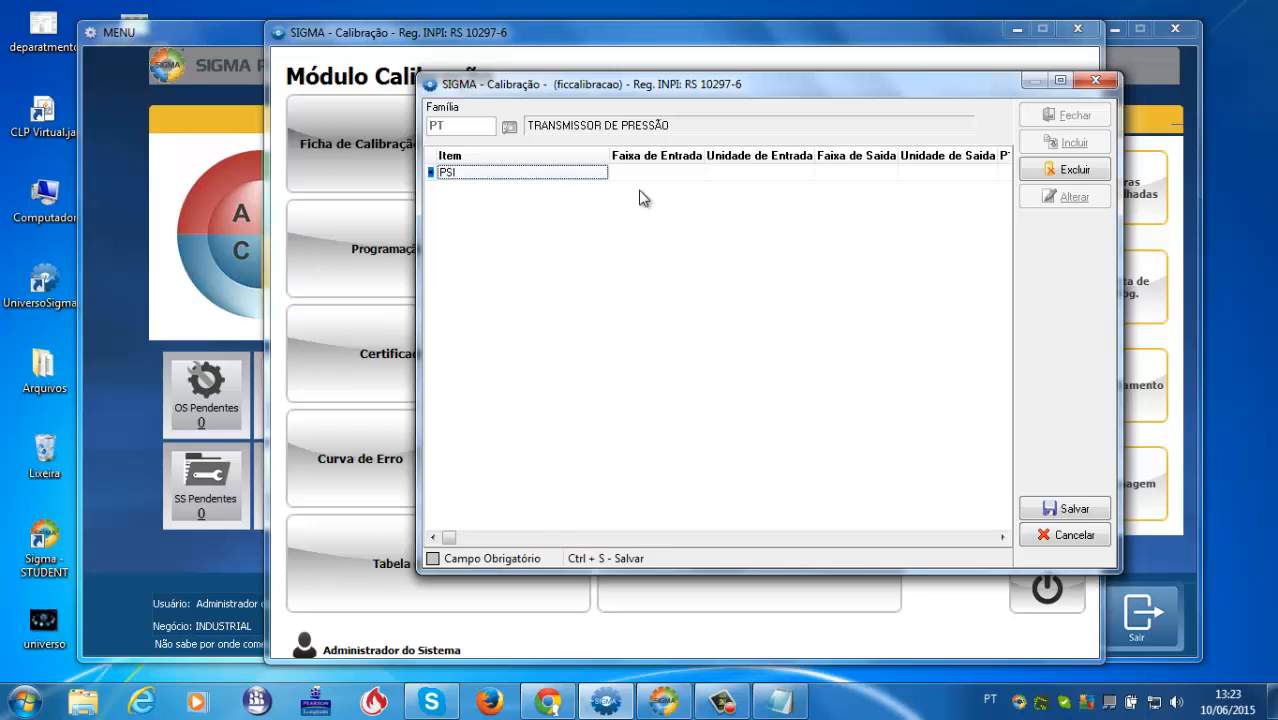
pyautogui.click(542, 173)
pyautogui.click(540, 173)
pyautogui.write('-01')
# Step: Set item PSI-01's Faixa de Entrada to 10-100 and its Unidade de Entrada to PSI
pyautogui.click(667, 177)
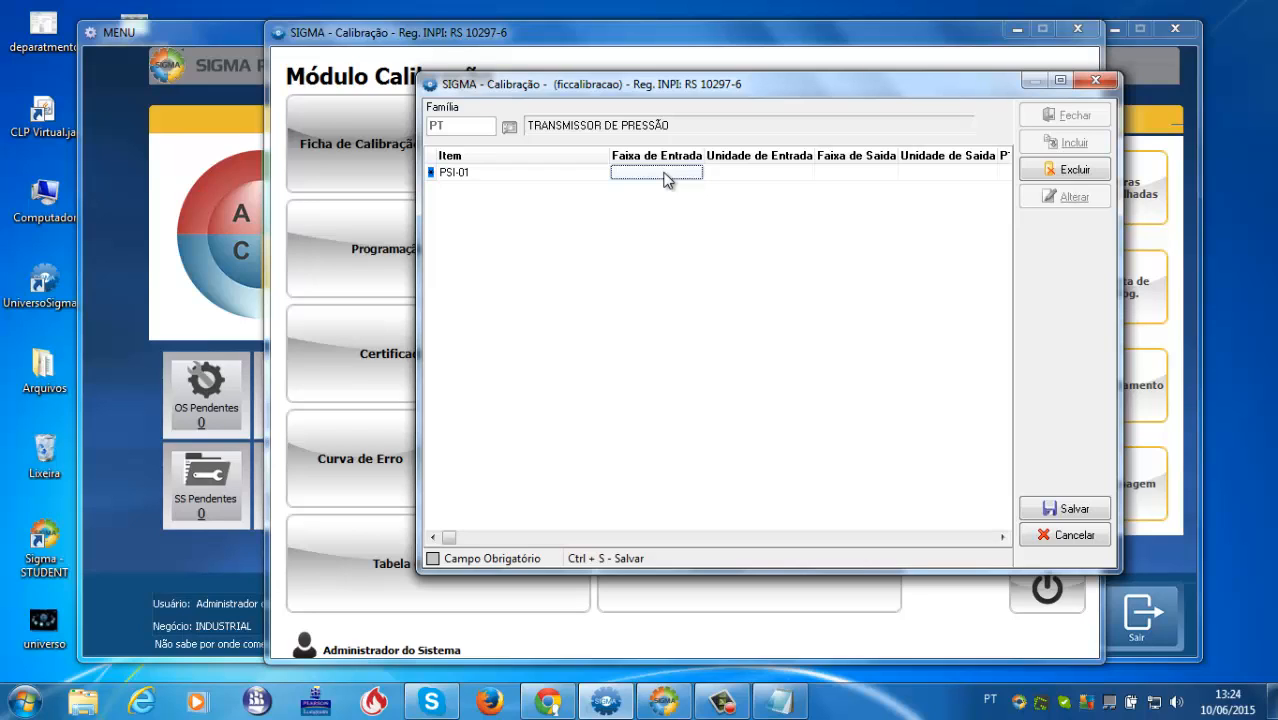
pyautogui.write('10')
pyautogui.write('80')
pyautogui.press('BackSpace')
pyautogui.press('BackSpace')
pyautogui.write('100')
pyautogui.click(761, 179)
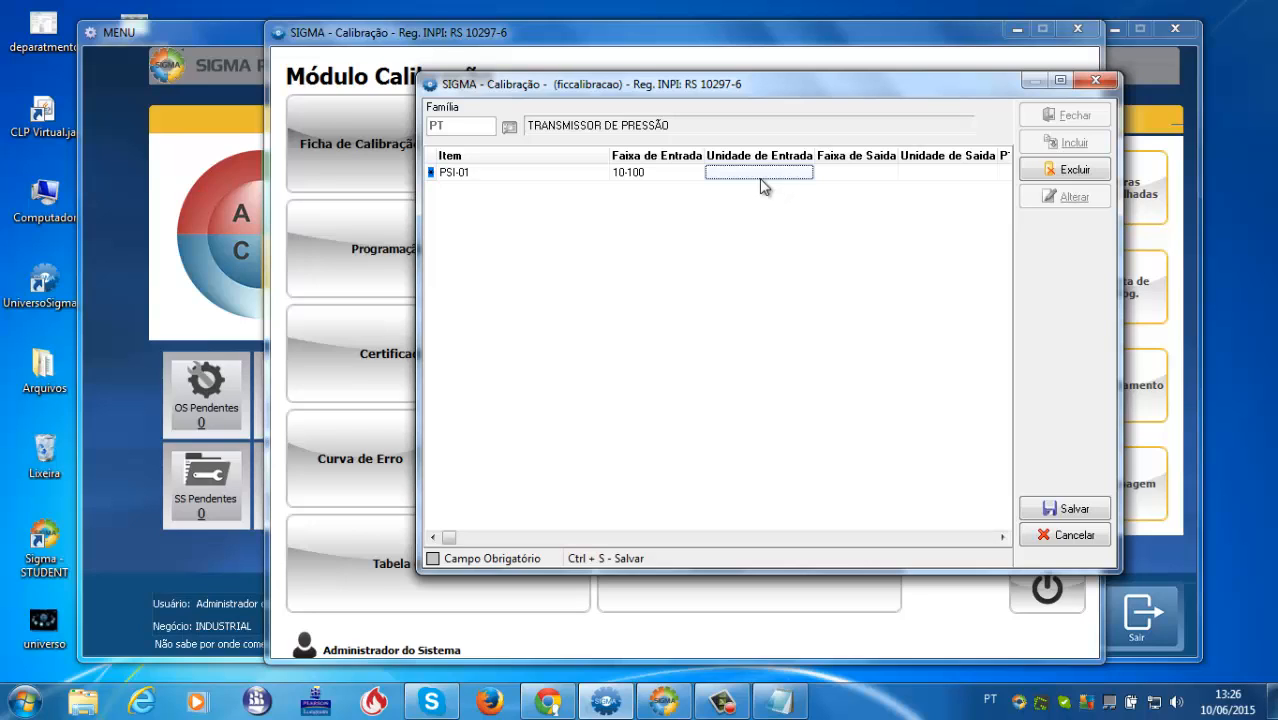
pyautogui.write('PSI')
# Step: Set item PSI-01's Faixa de Saida to 1-10 and its Unidade de Saida to mA
pyautogui.click(882, 177)
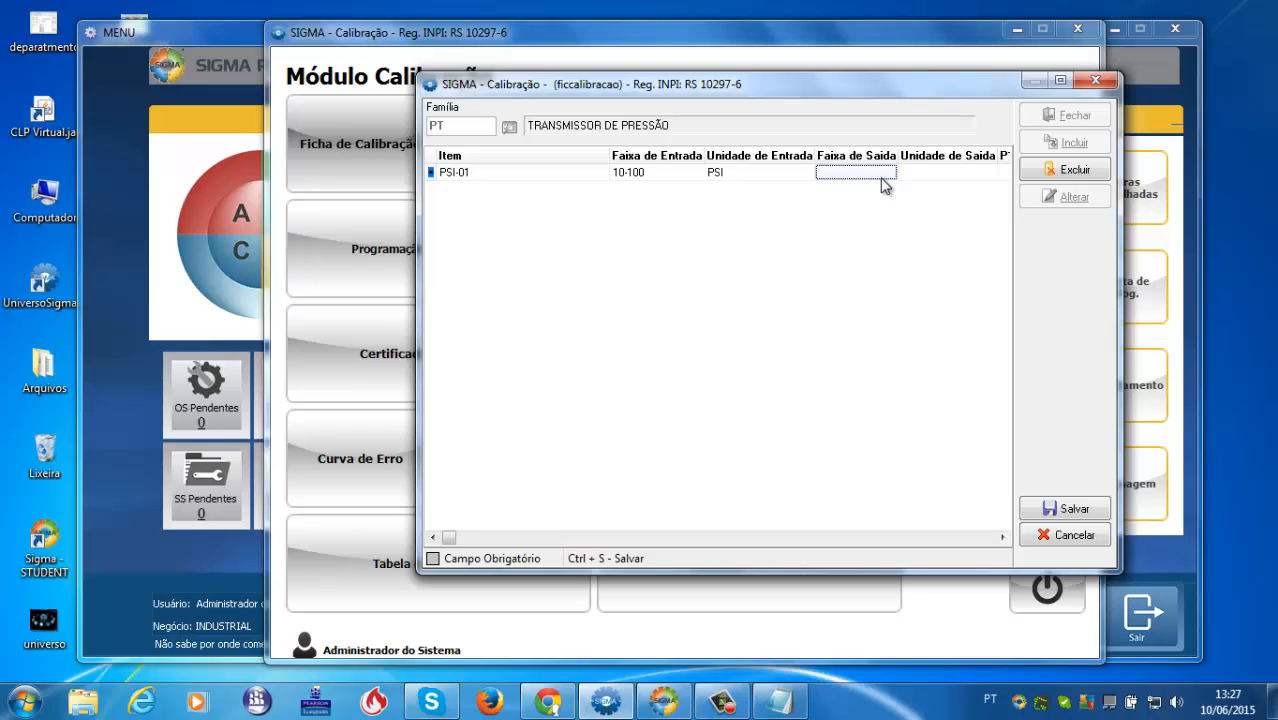
pyautogui.write('M')
pyautogui.press('BackSpace')
pyautogui.write('mA')
pyautogui.press('BackSpace')
pyautogui.press('BackSpace')
pyautogui.write('02')
pyautogui.press('BackSpace')
pyautogui.press('BackSpace')
pyautogui.write('1-10')
pyautogui.click(966, 182)
pyautogui.write('mA')
pyautogui.click(965, 177)
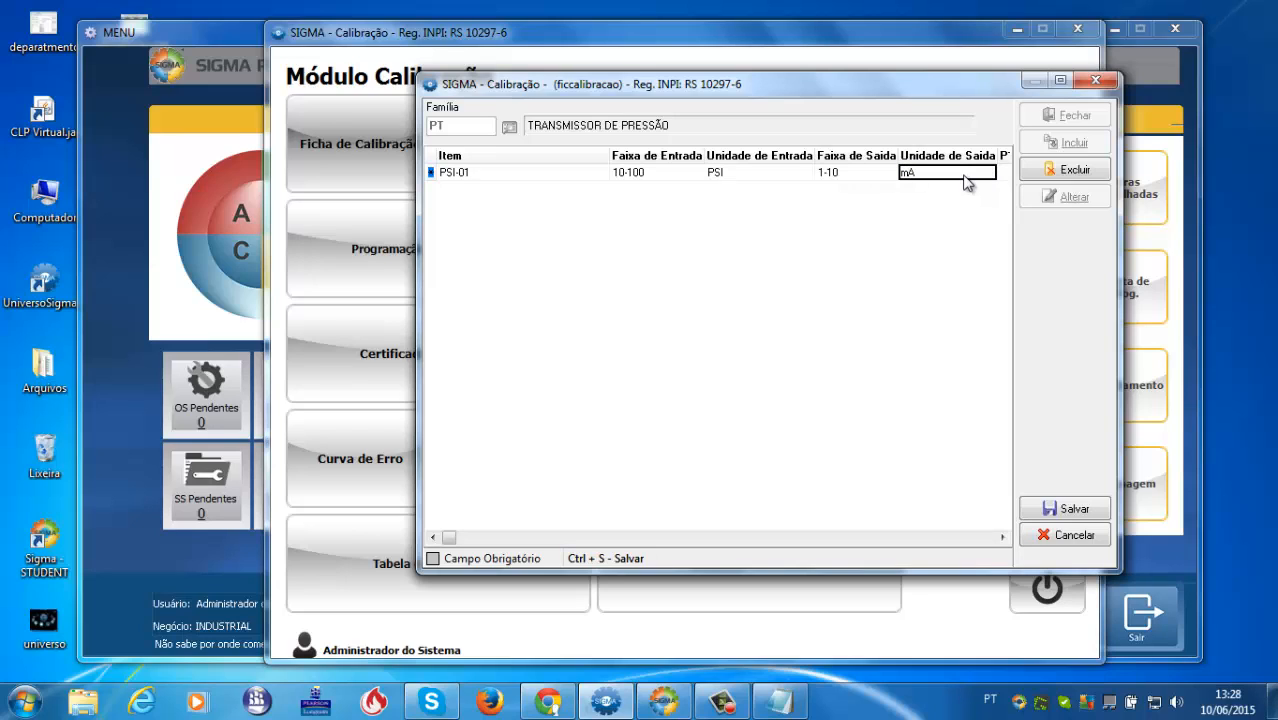
# Step: Set calibration point P1 of item PSI-01 to 1
pyautogui.press('Tab')
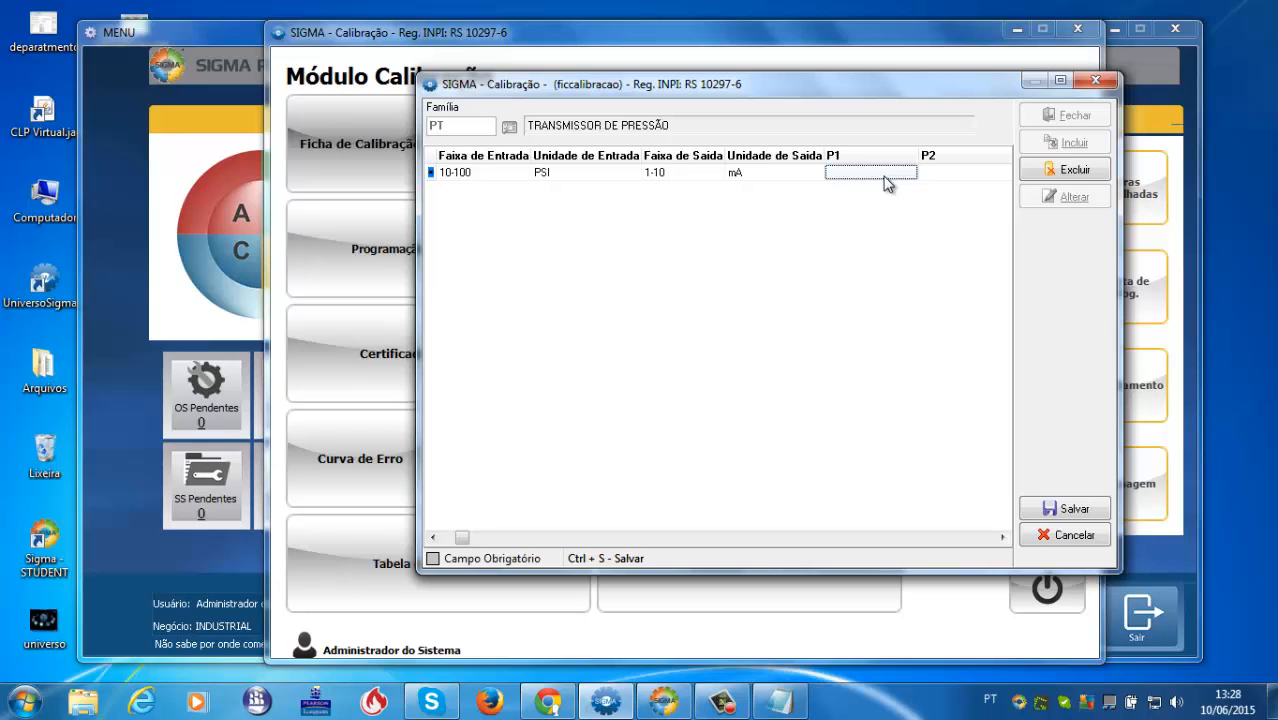
pyautogui.write('10')
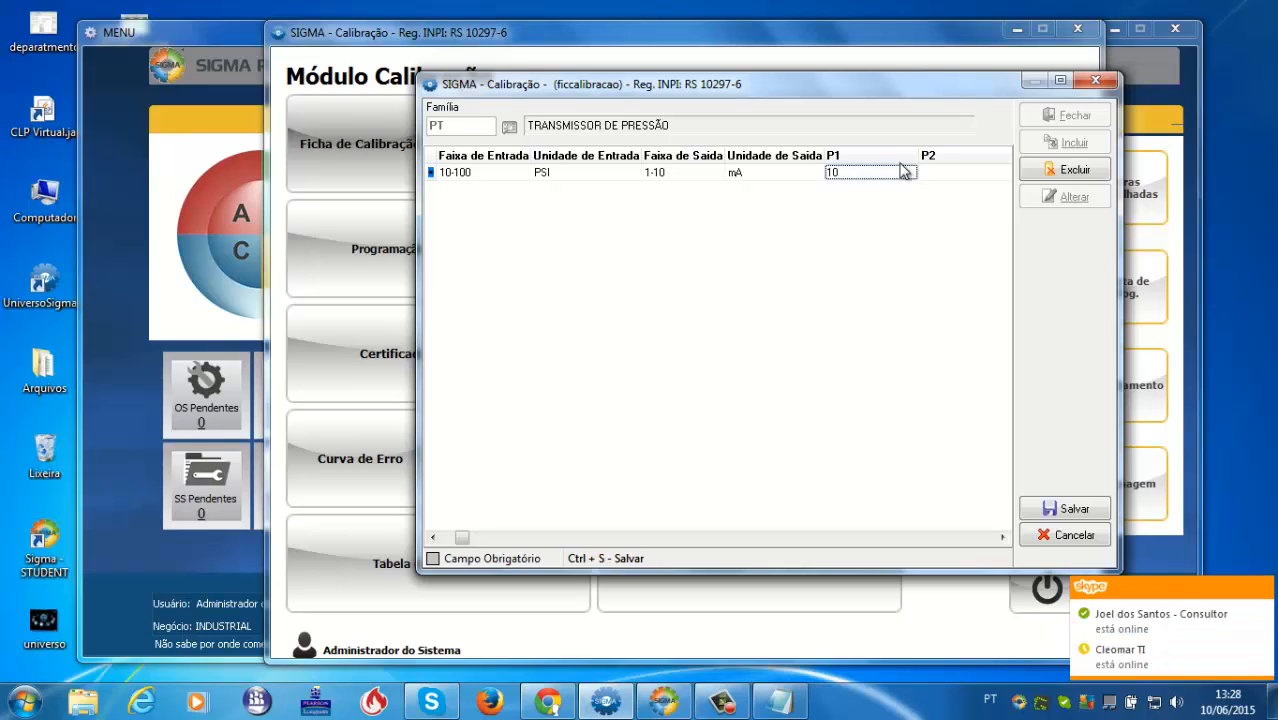
pyautogui.press('Tab')
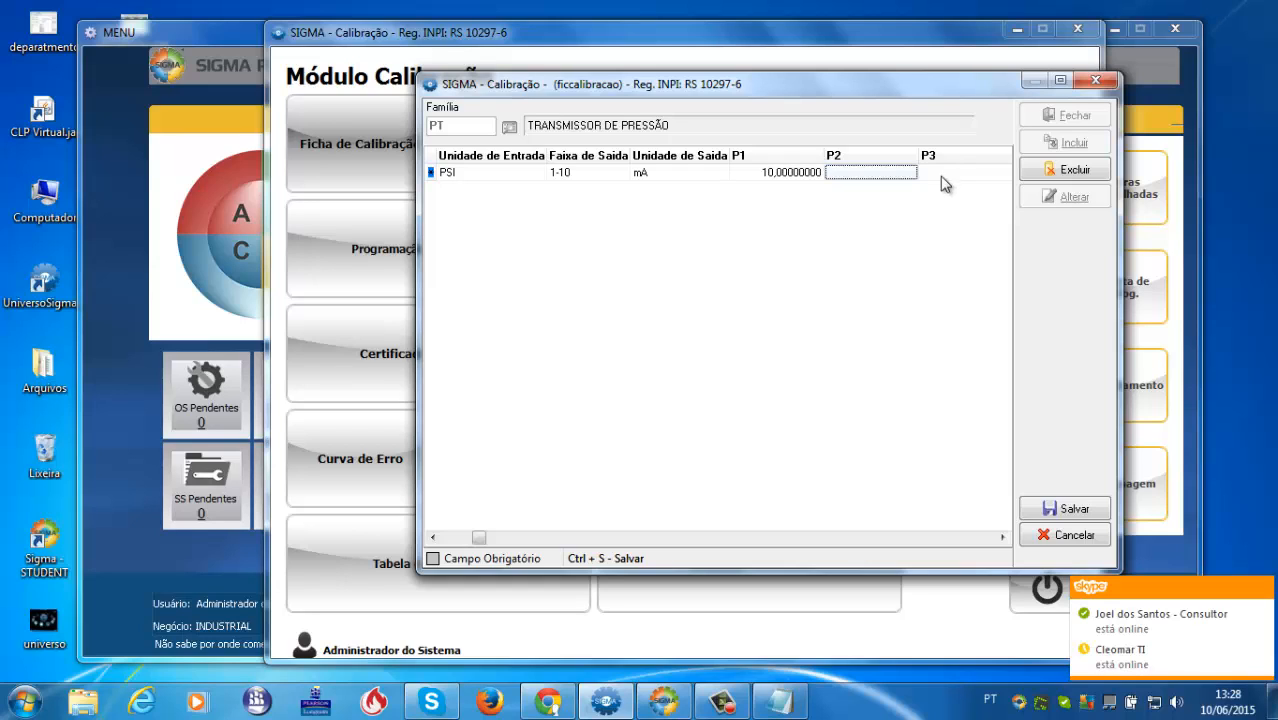
pyautogui.click(801, 178)
pyautogui.click(801, 175)
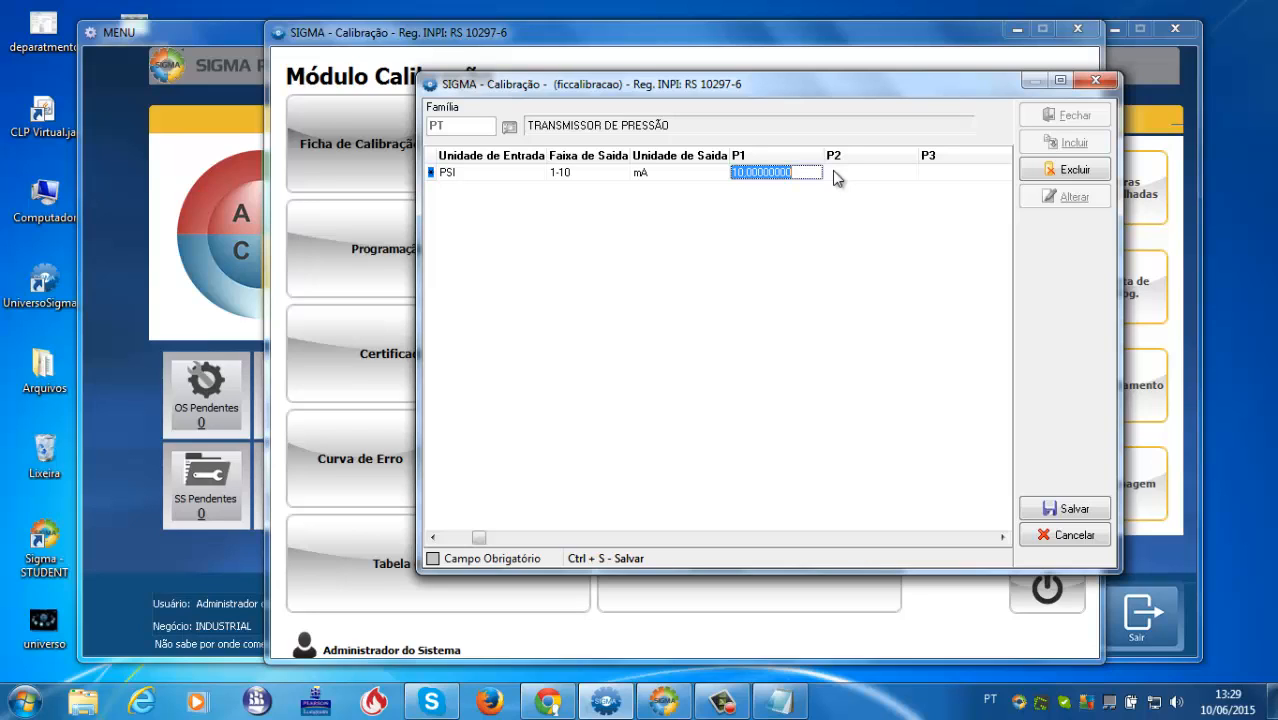
pyautogui.write('1')
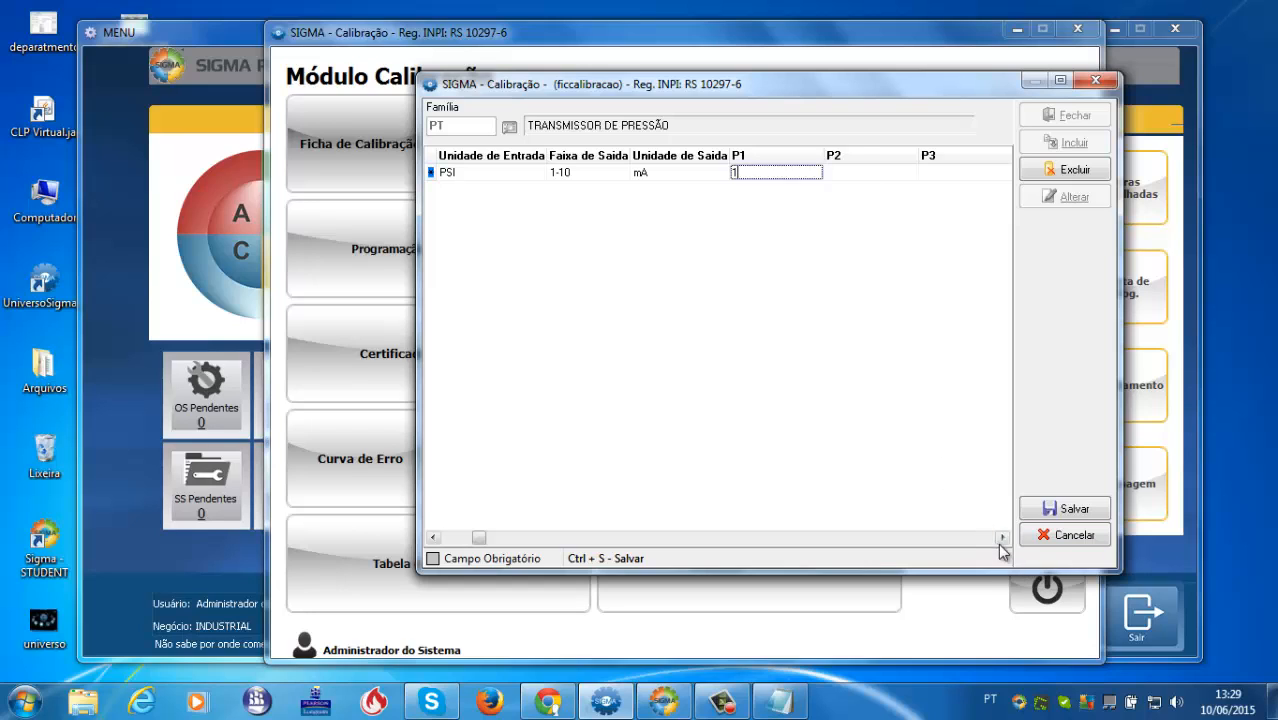
# Step: Set calibration point P5 of item PSI-01 to 10, leaving P2 to P4 empty
pyautogui.click(854, 175)
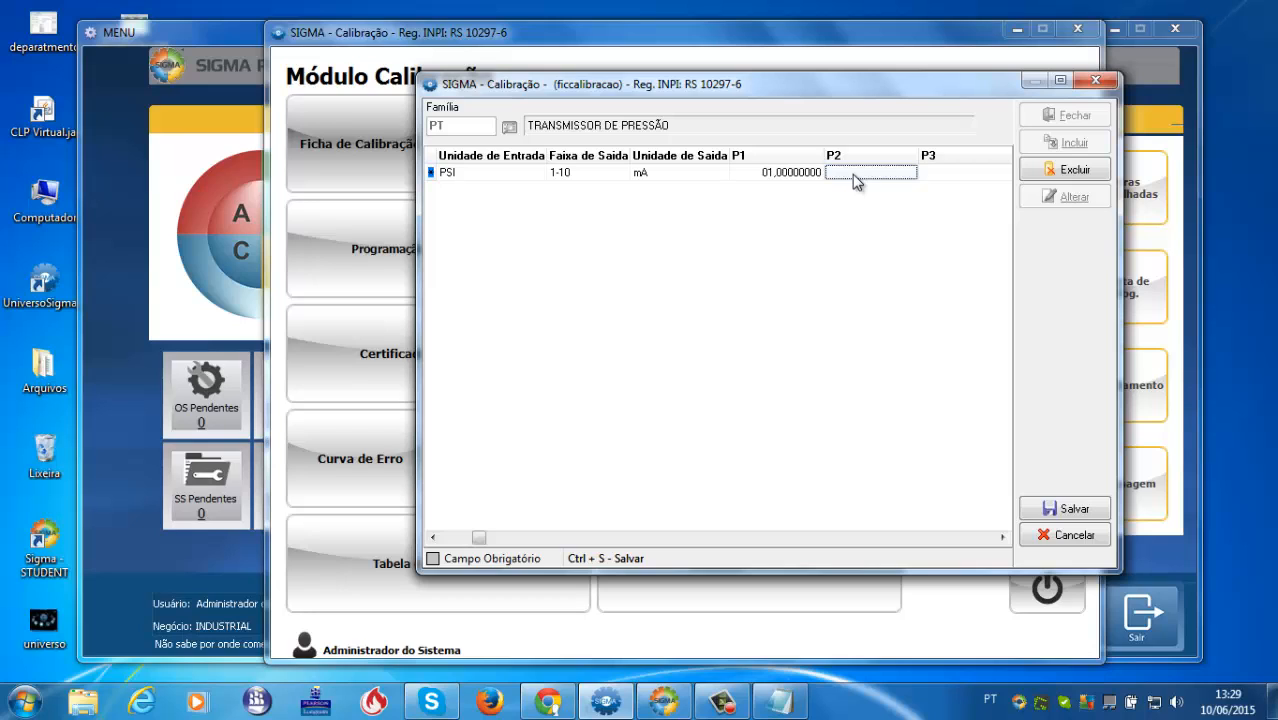
pyautogui.press('Tab')
pyautogui.press('Tab')
pyautogui.press('Tab')
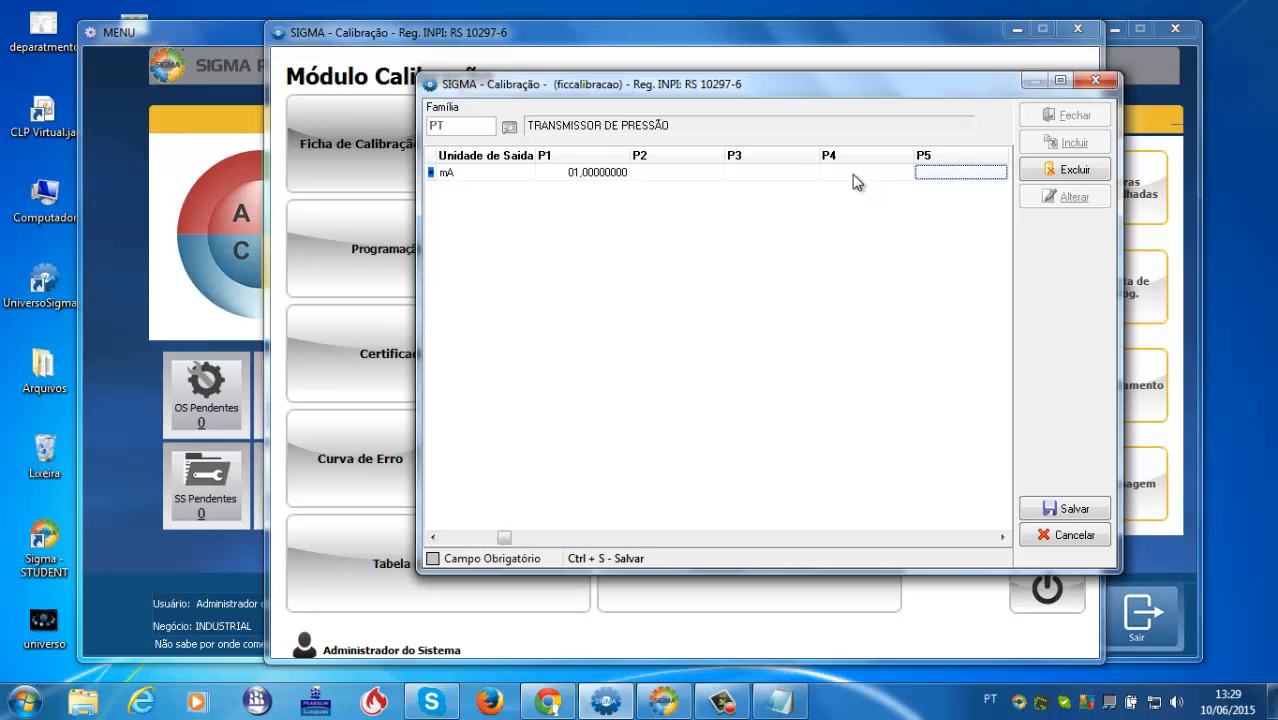
pyautogui.write('10')
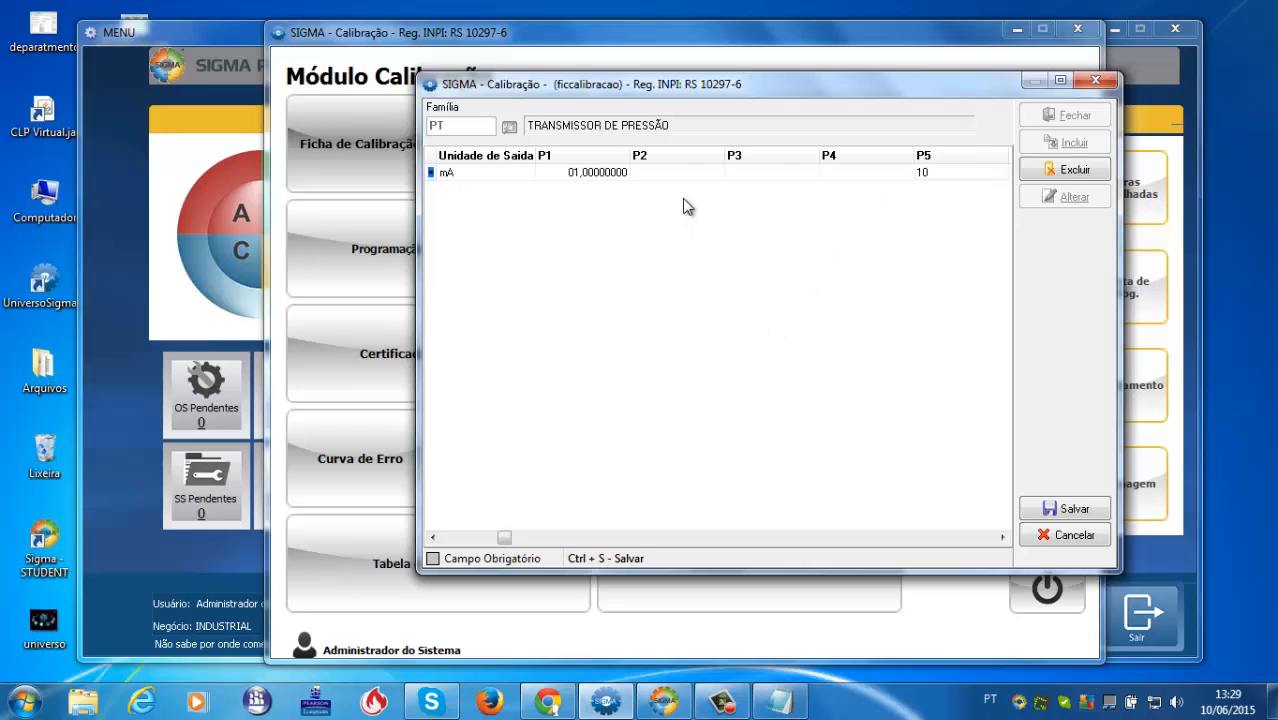
pyautogui.press('Tab')
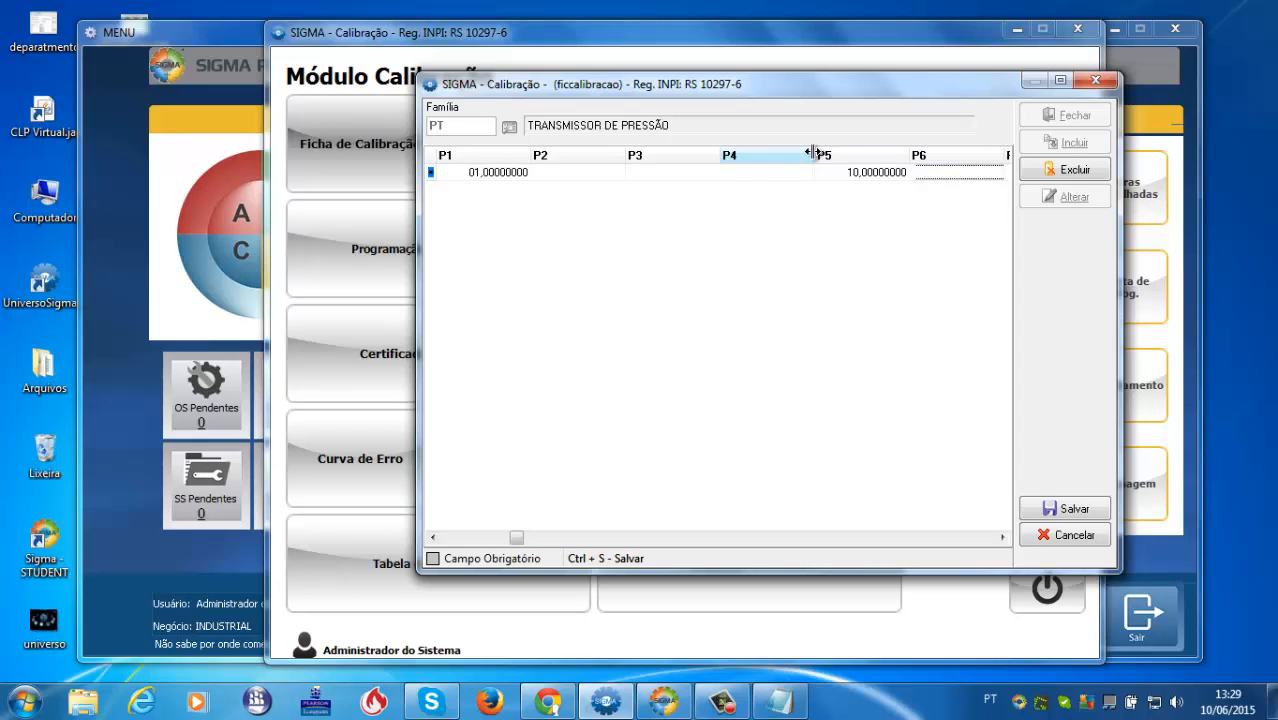
# Step: Fill in the intermediate calibration points of item PSI-01: P2 as 3, P3 as 6 and P4 as 8
pyautogui.click(575, 178)
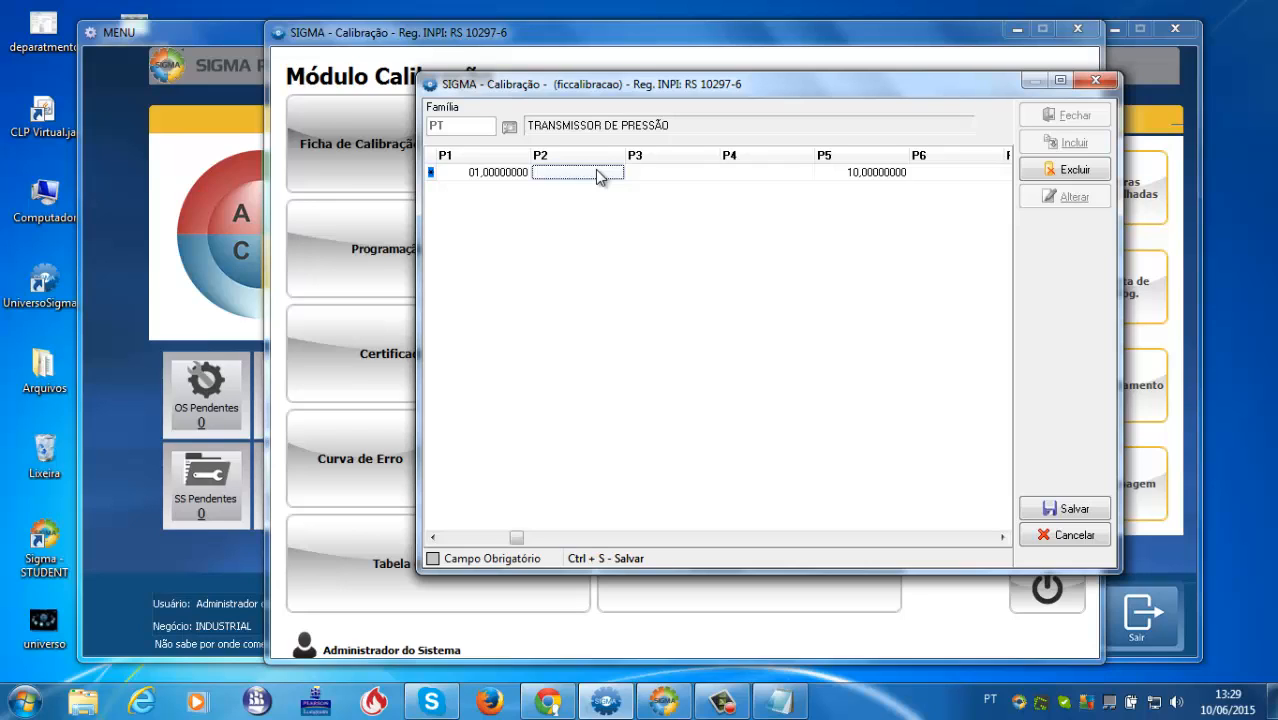
pyautogui.write('3')
pyautogui.press('Tab')
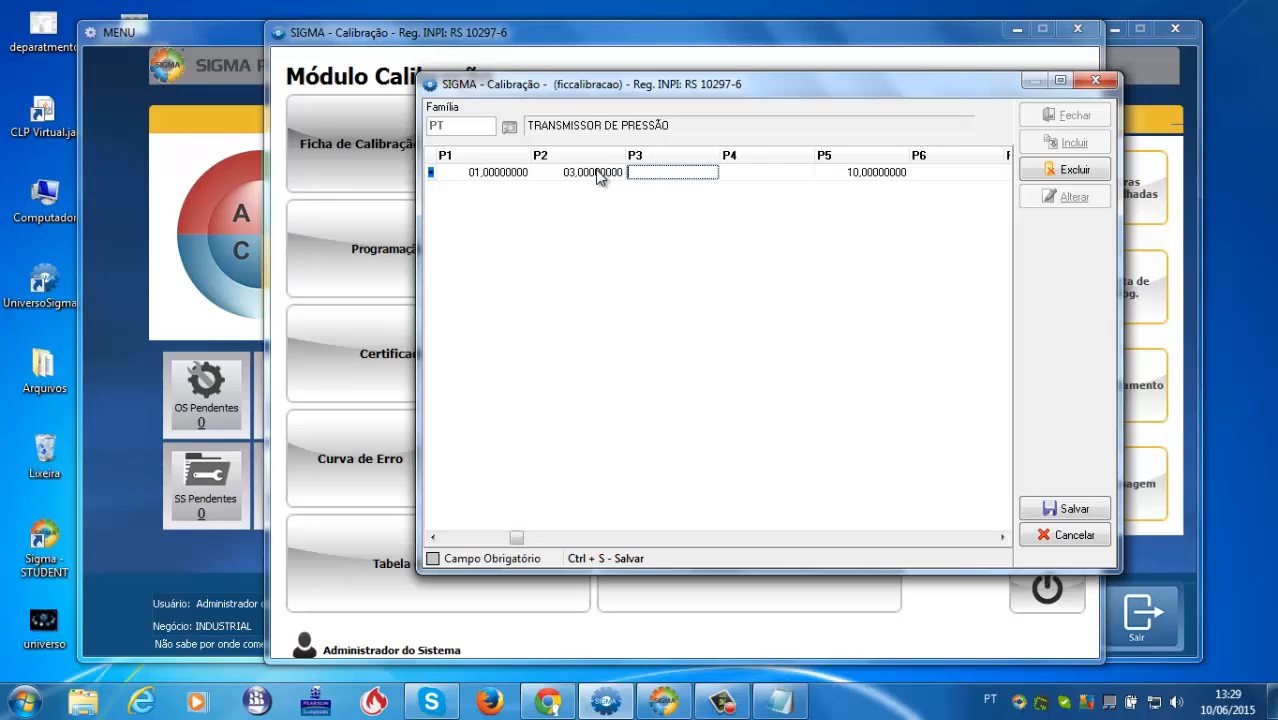
pyautogui.write('6')
pyautogui.press('Tab')
pyautogui.write('1')
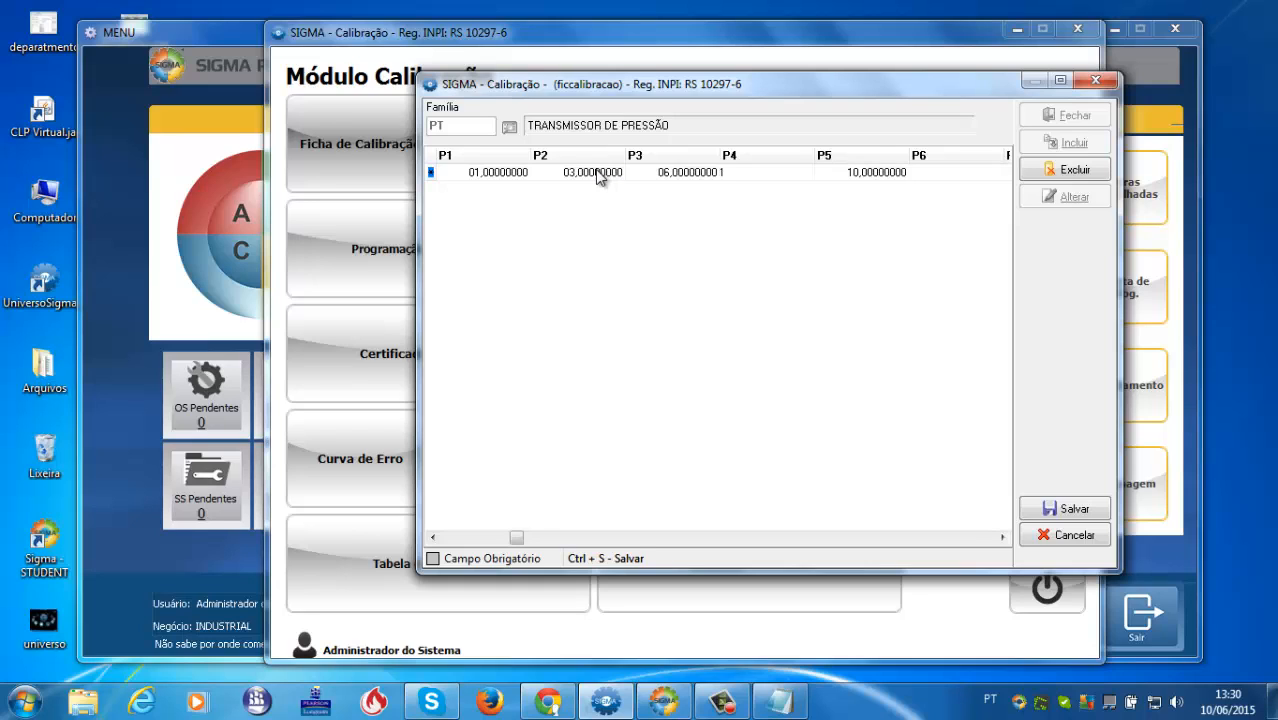
pyautogui.write('8')
pyautogui.press('Tab')
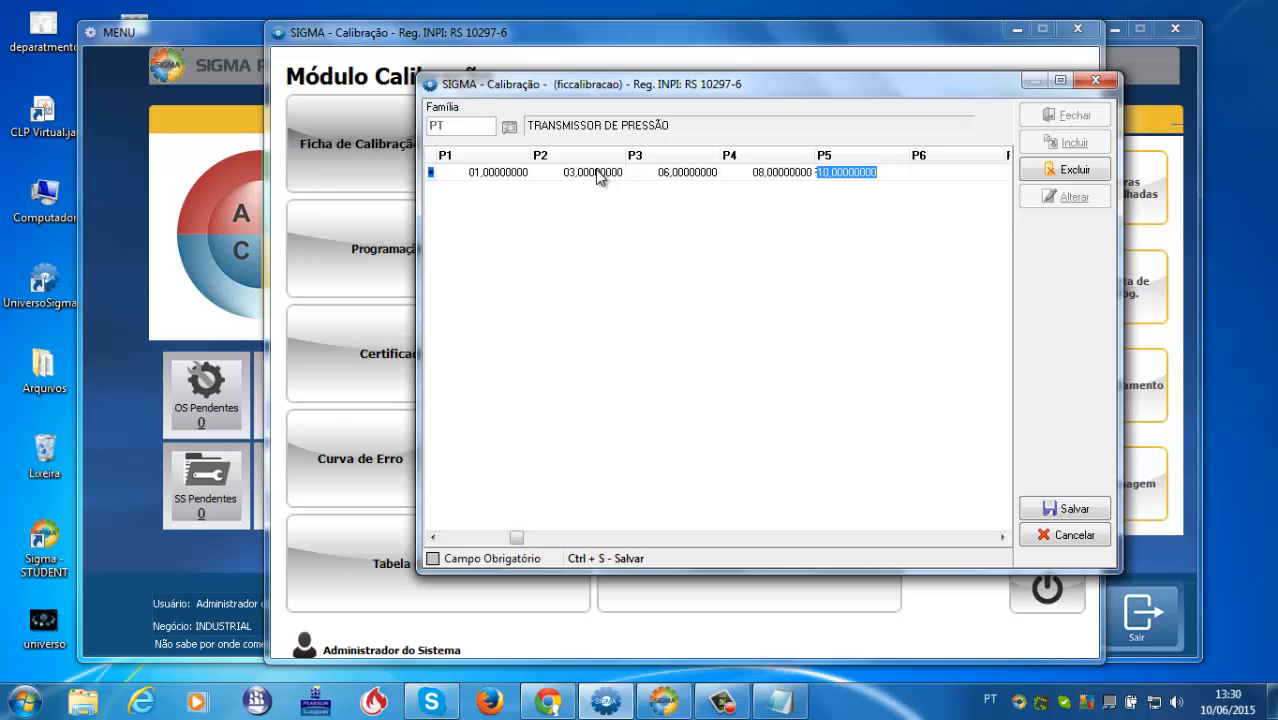
# Step: Review the PSI-01 row across its range and unit columns, the calibration points P1 to P20 and the first I columns
pyautogui.click(1002, 538)
pyautogui.click(1002, 538)
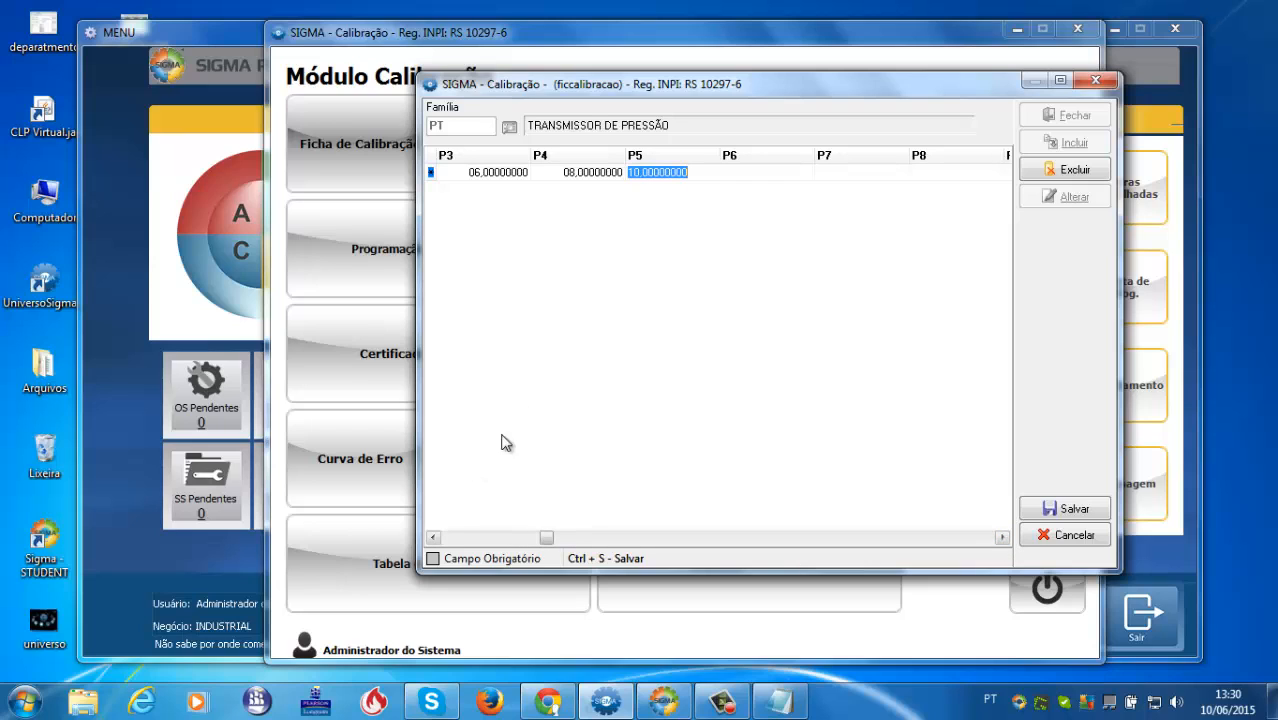
pyautogui.click(434, 538)
pyautogui.click(434, 538)
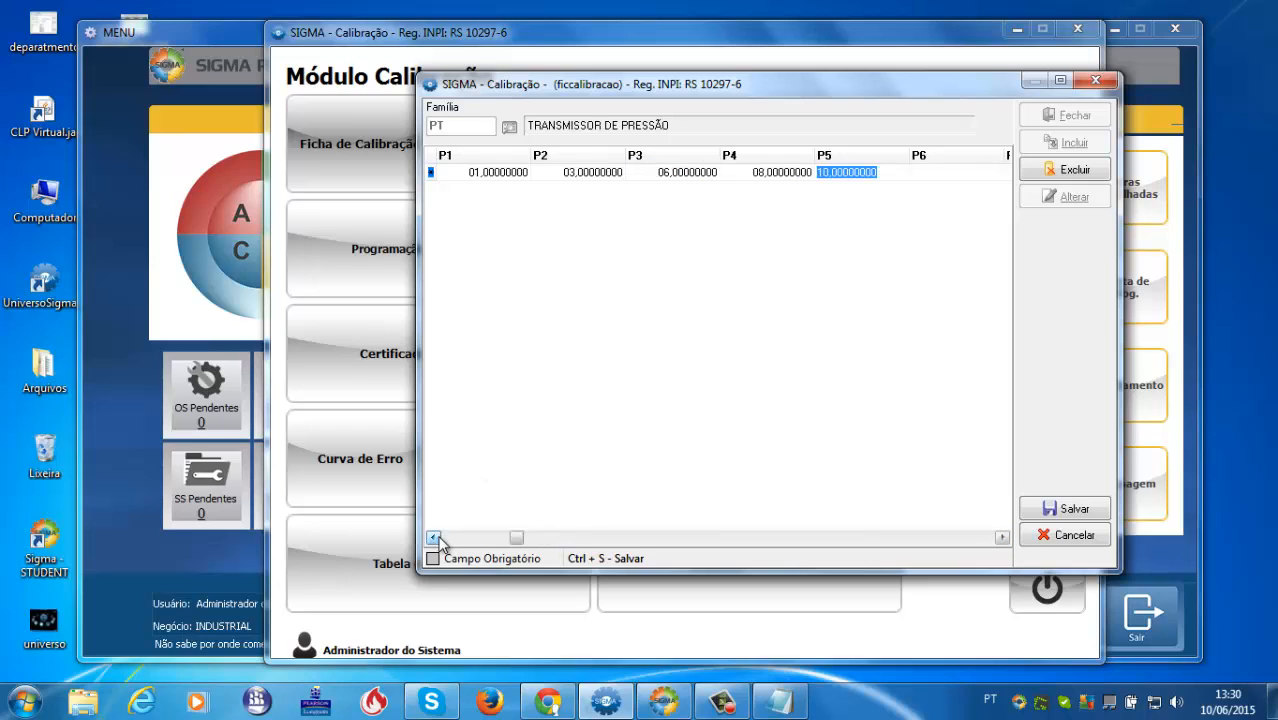
pyautogui.click(434, 538)
pyautogui.click(434, 538)
pyautogui.click(434, 538)
pyautogui.click(434, 538)
pyautogui.click(434, 538)
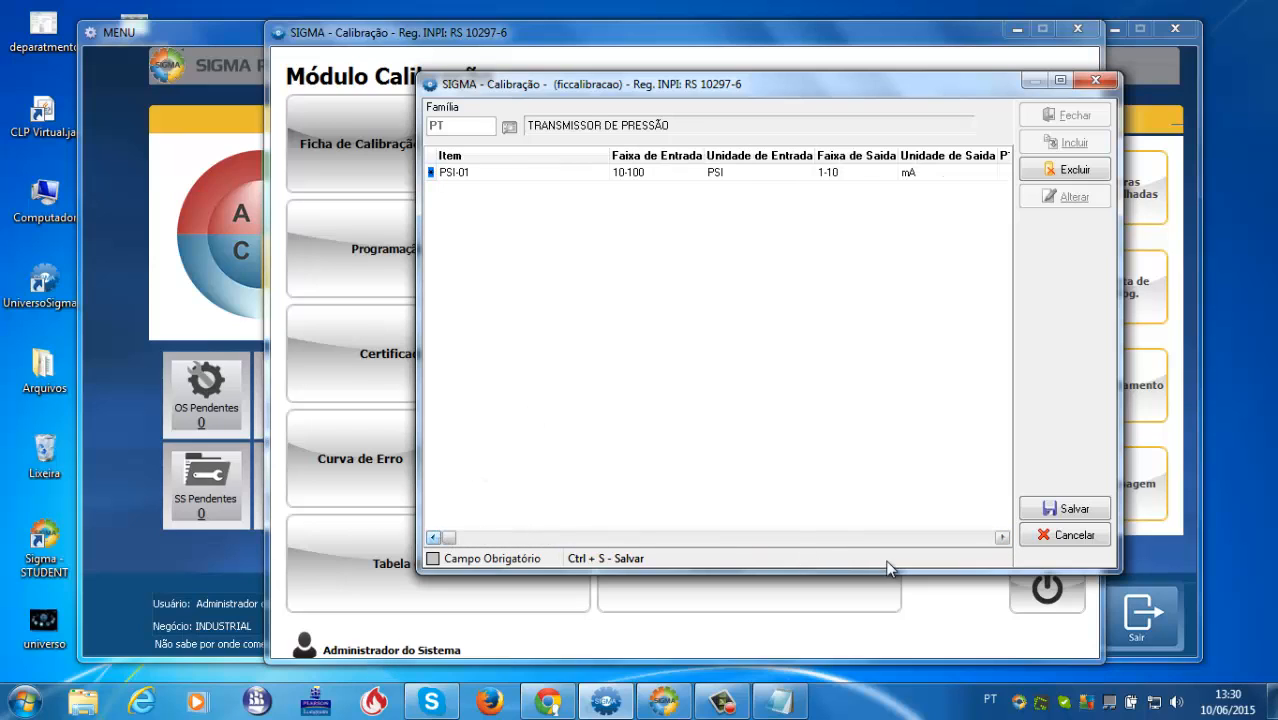
pyautogui.click(1002, 538)
pyautogui.click(1002, 538)
pyautogui.click(1002, 538)
pyautogui.click(1002, 538)
pyautogui.click(1002, 538)
pyautogui.click(1002, 538)
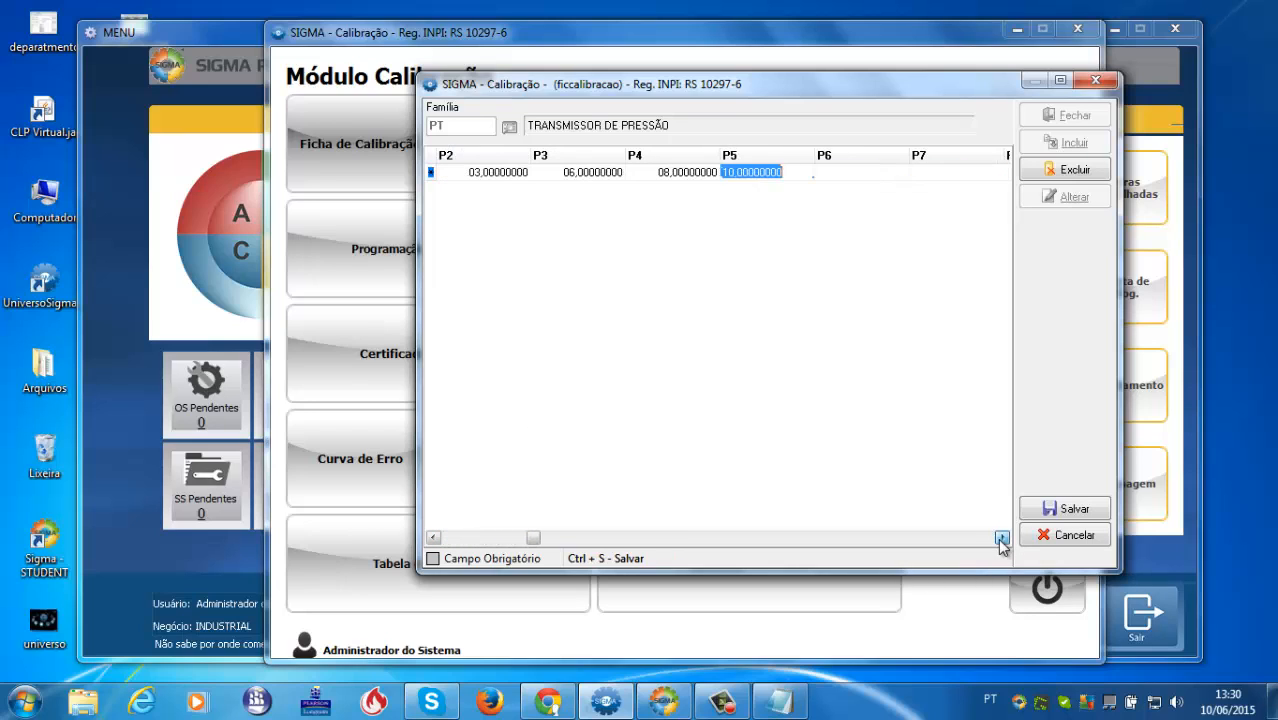
pyautogui.doubleClick(1002, 538)
pyautogui.doubleClick(1002, 538)
pyautogui.doubleClick(1002, 538)
pyautogui.doubleClick(1002, 538)
pyautogui.click(1002, 538)
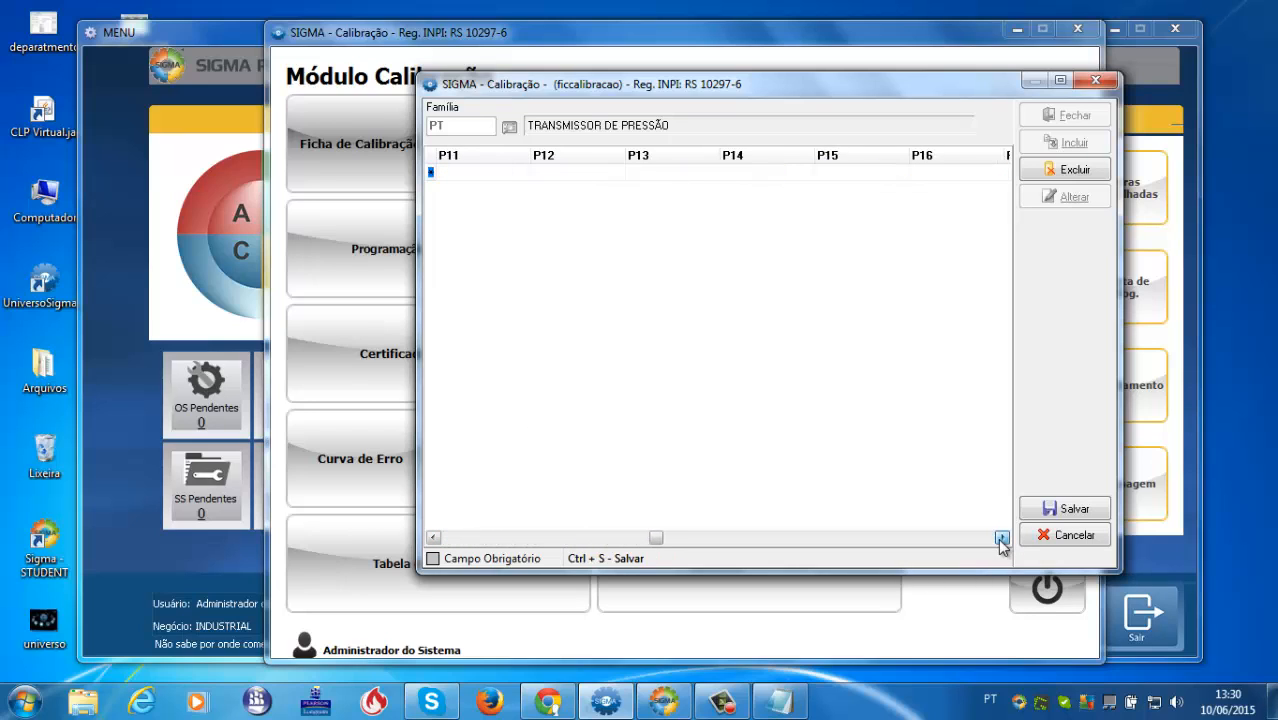
pyautogui.doubleClick(1002, 538)
pyautogui.doubleClick(1002, 538)
pyautogui.doubleClick(1002, 538)
pyautogui.doubleClick(1002, 538)
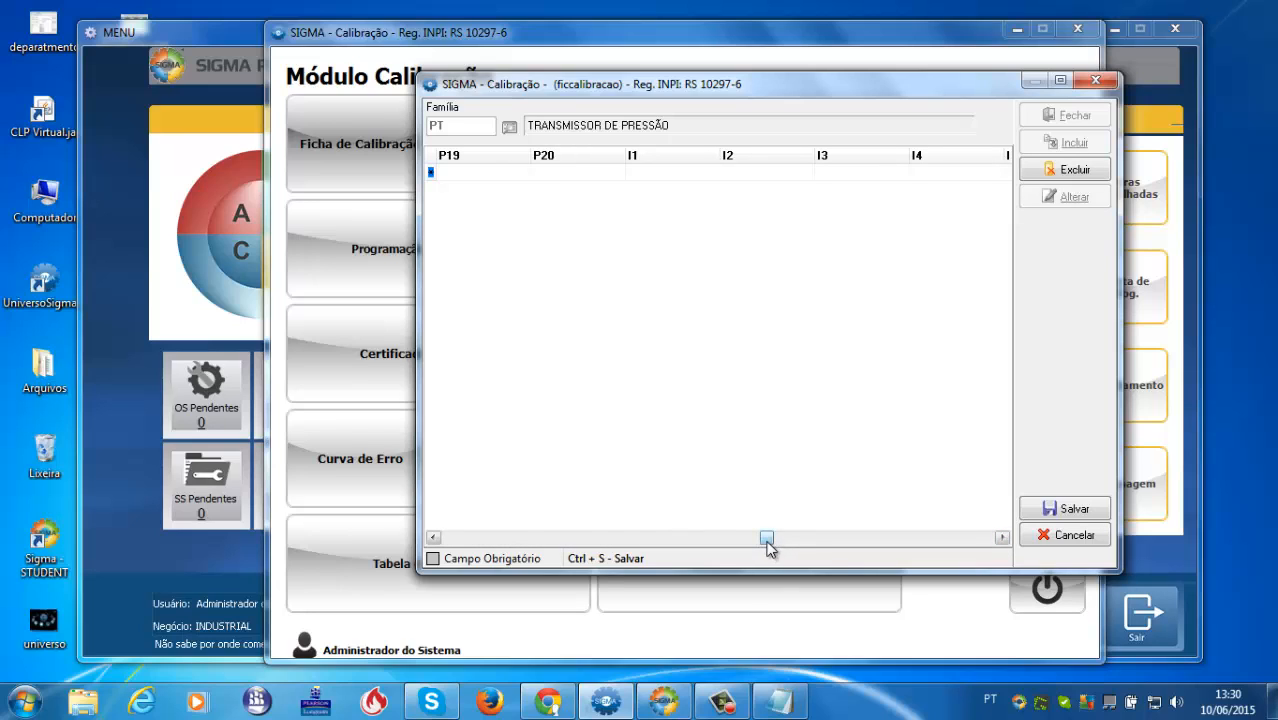
pyautogui.moveTo(770, 543); pyautogui.dragTo(460, 500)
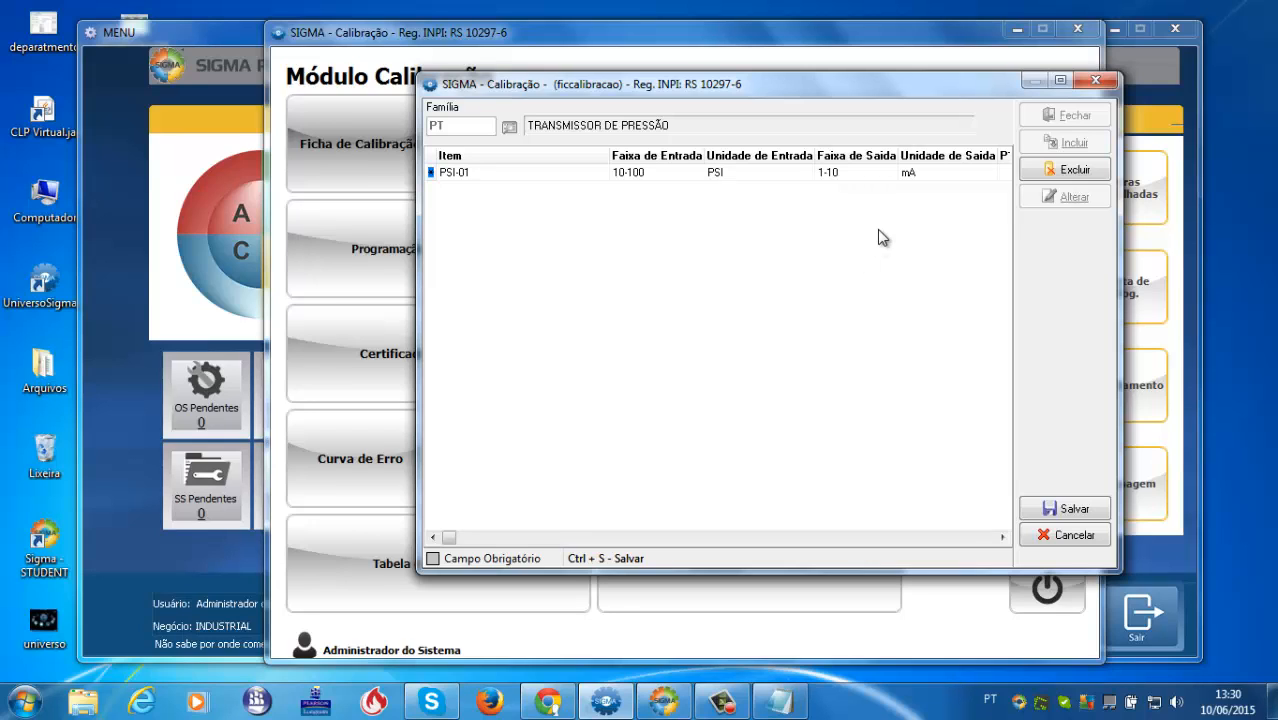
pyautogui.click(931, 538)
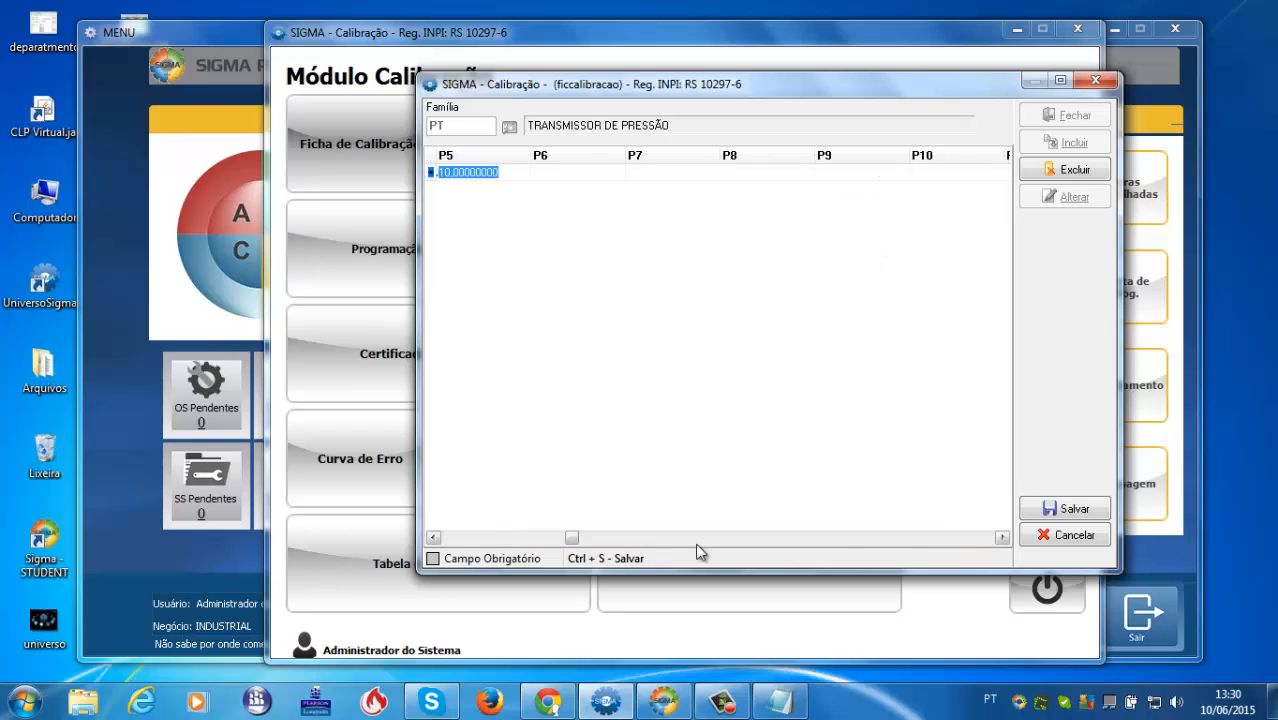
pyautogui.moveTo(576, 541); pyautogui.dragTo(533, 540)
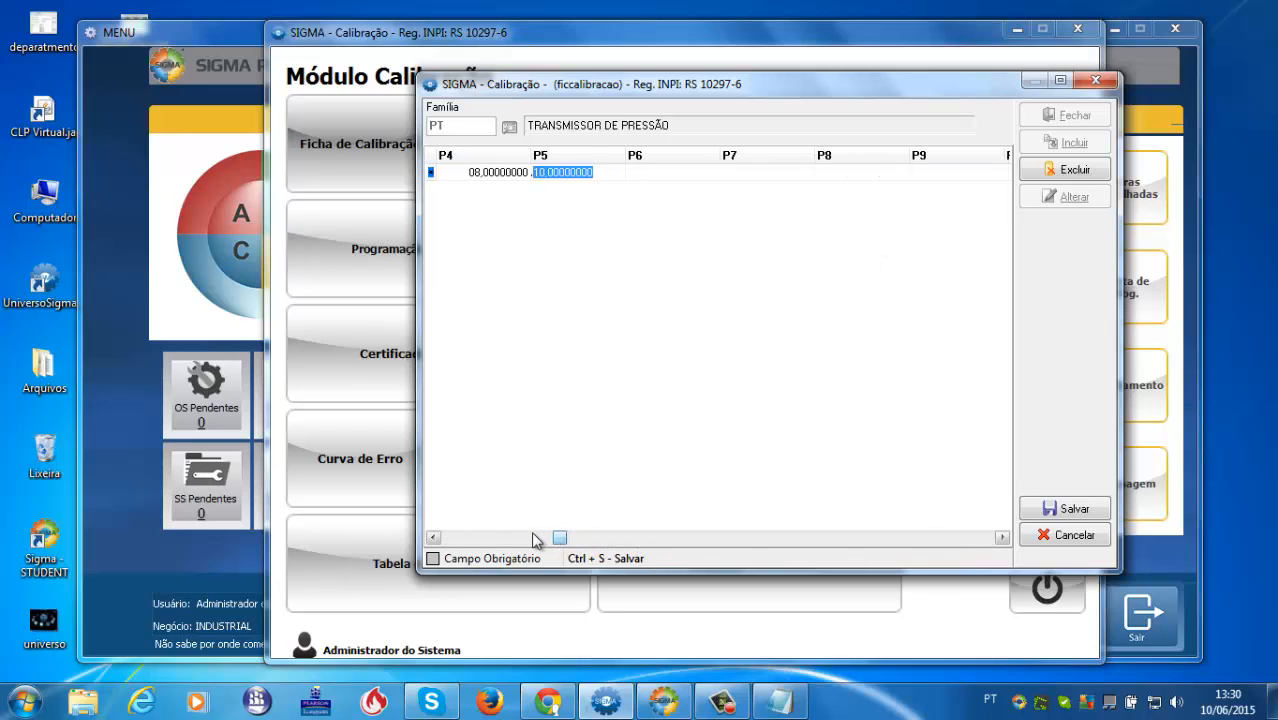
# Step: Set point I1 of item PSI-01 to 10 and point I2 to 30
pyautogui.click(533, 540)
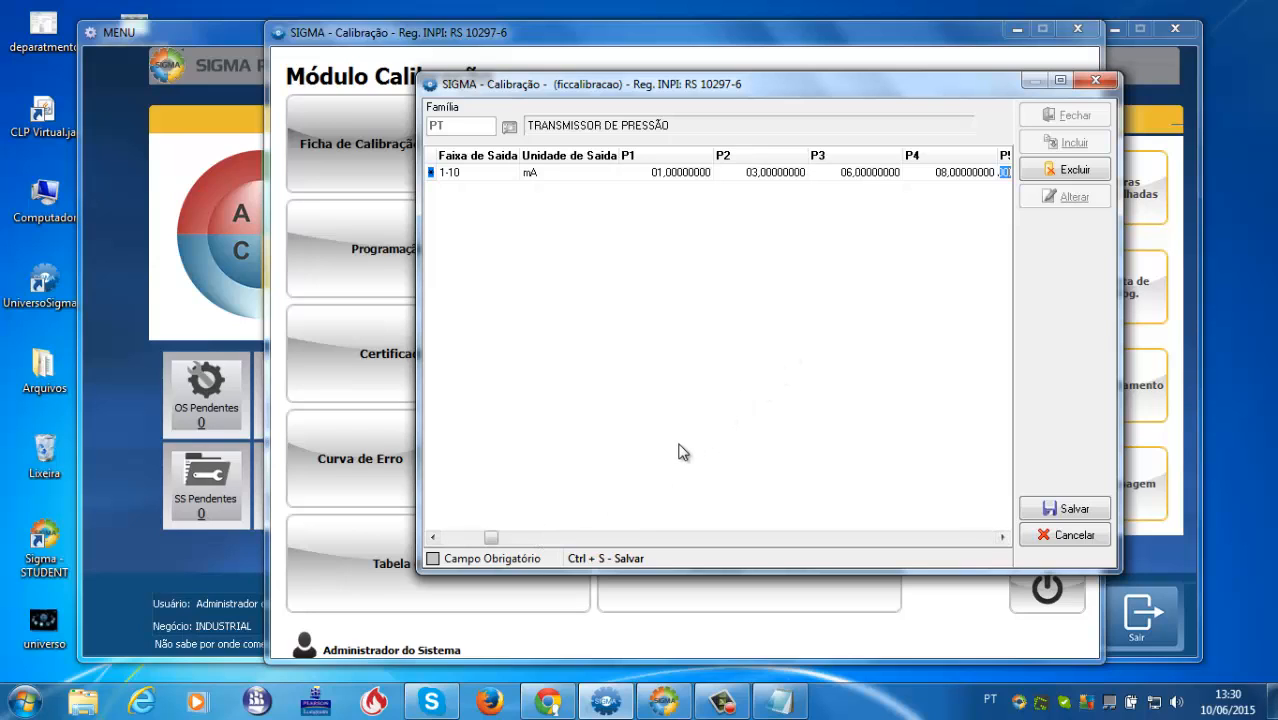
pyautogui.click(1002, 537)
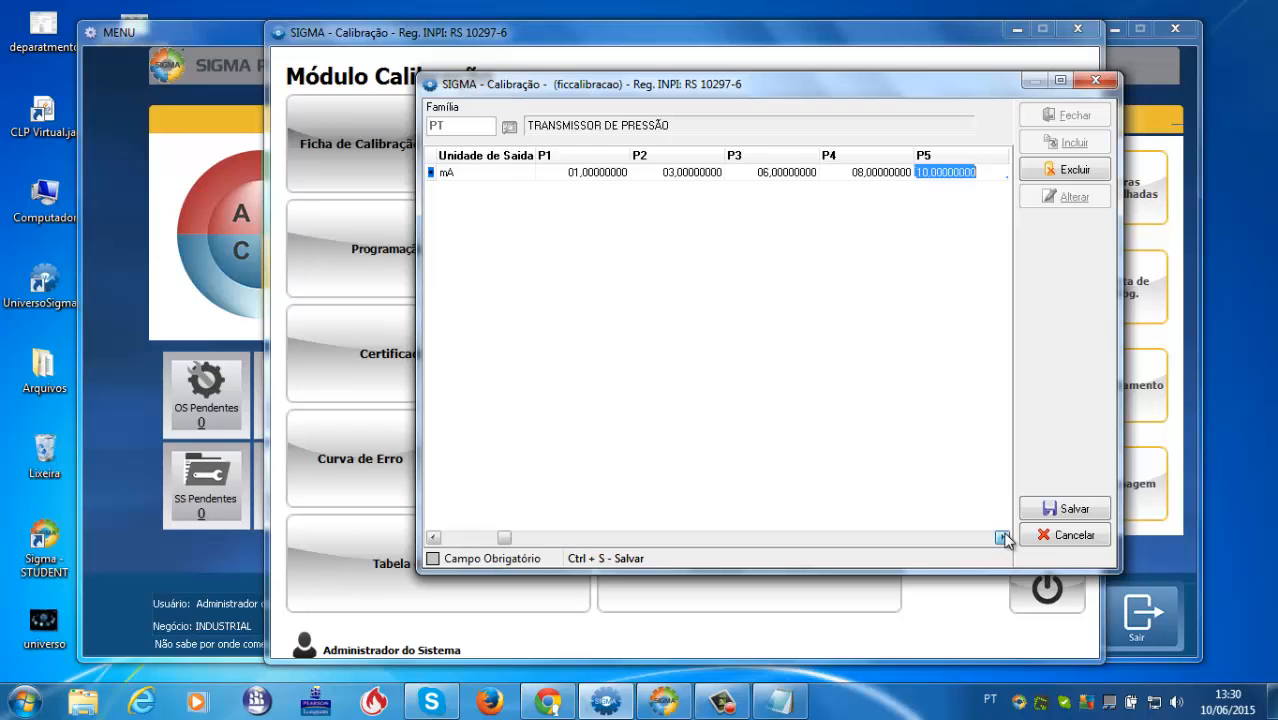
pyautogui.moveTo(1002, 537); pyautogui.dragTo(1004, 538)
pyautogui.click(751, 177)
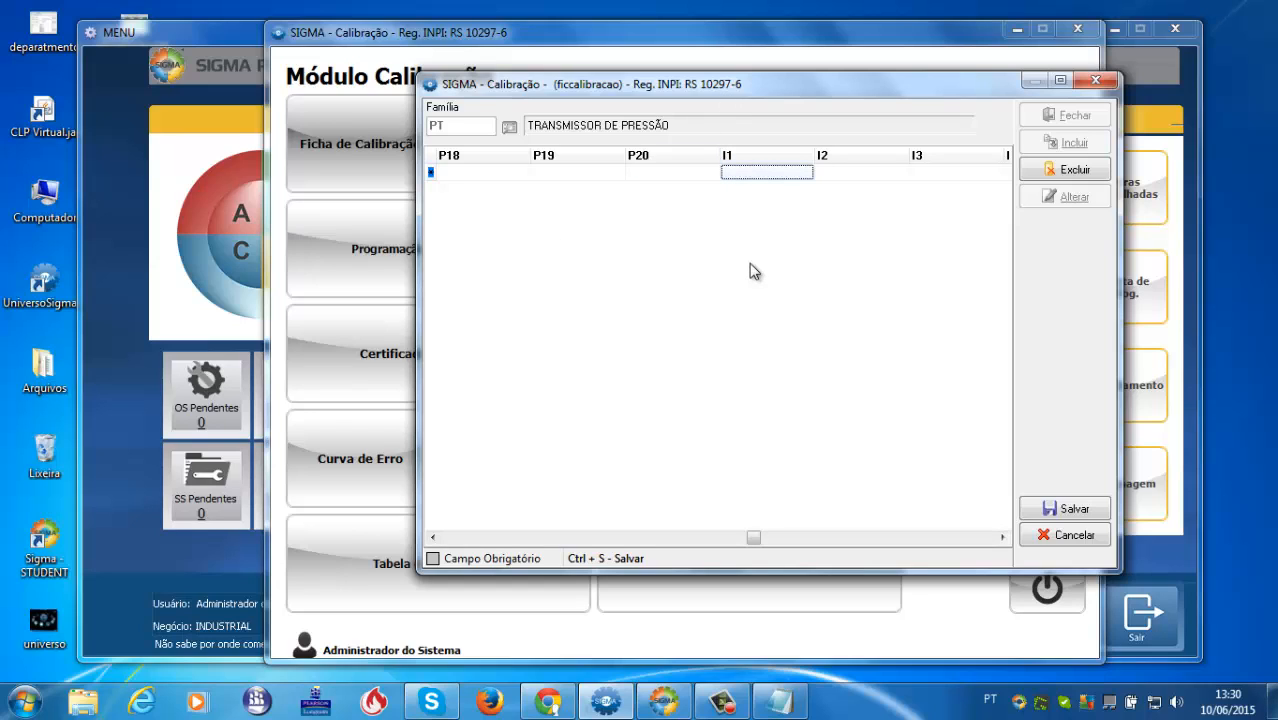
pyautogui.write('10')
pyautogui.press('Tab')
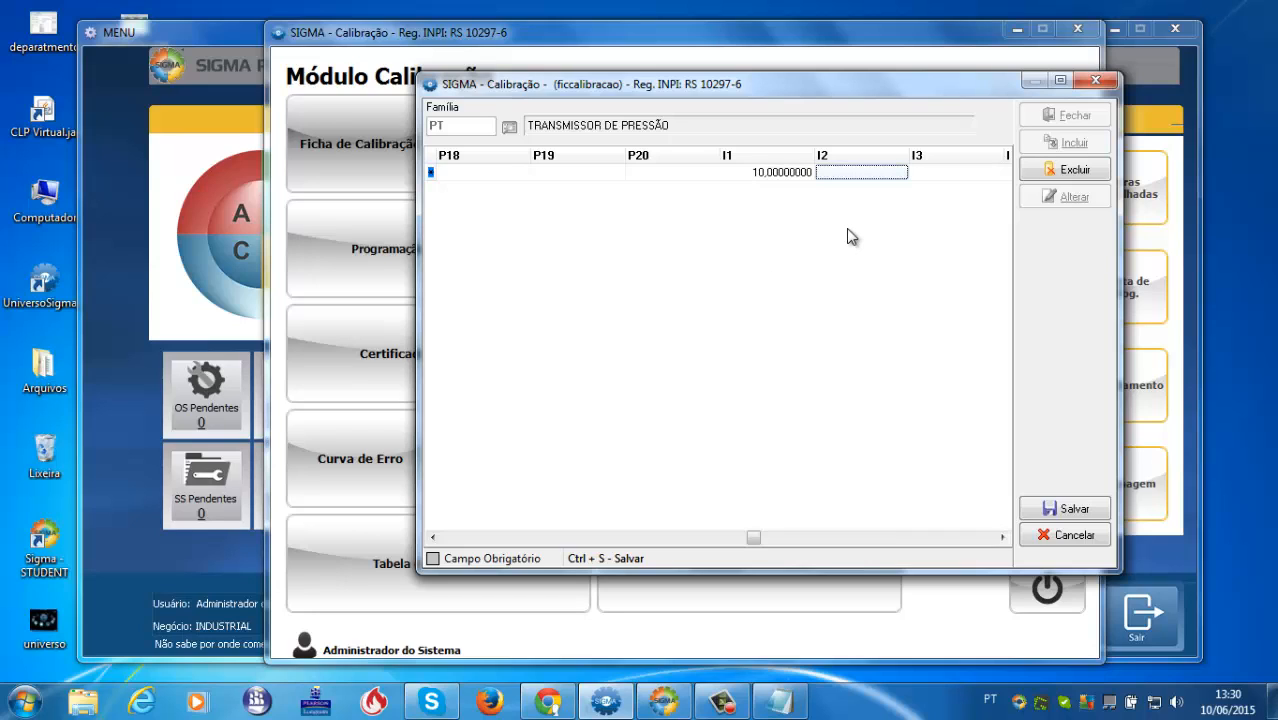
pyautogui.write('30')
pyautogui.press('Tab')
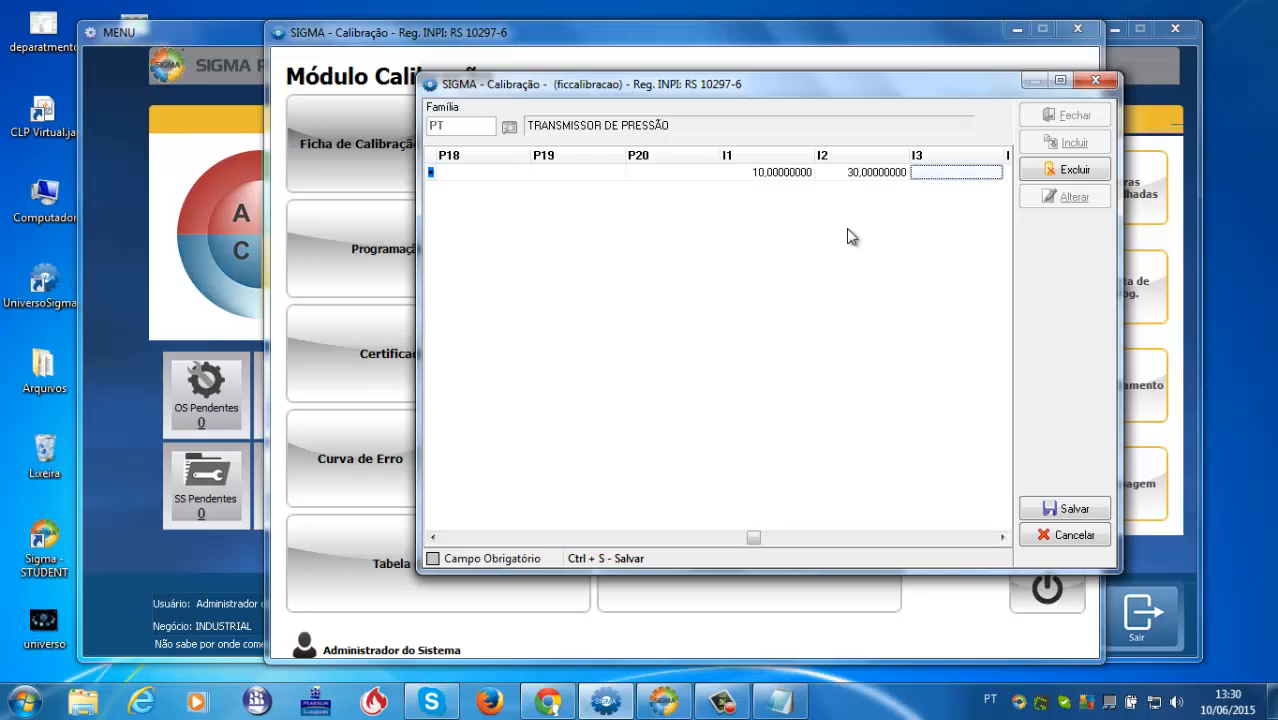
# Step: Set the remaining I points of item PSI-01: I3 to 60, I4 to 80 and I5 to 100
pyautogui.write('60')
pyautogui.press('Tab')
pyautogui.write('80')
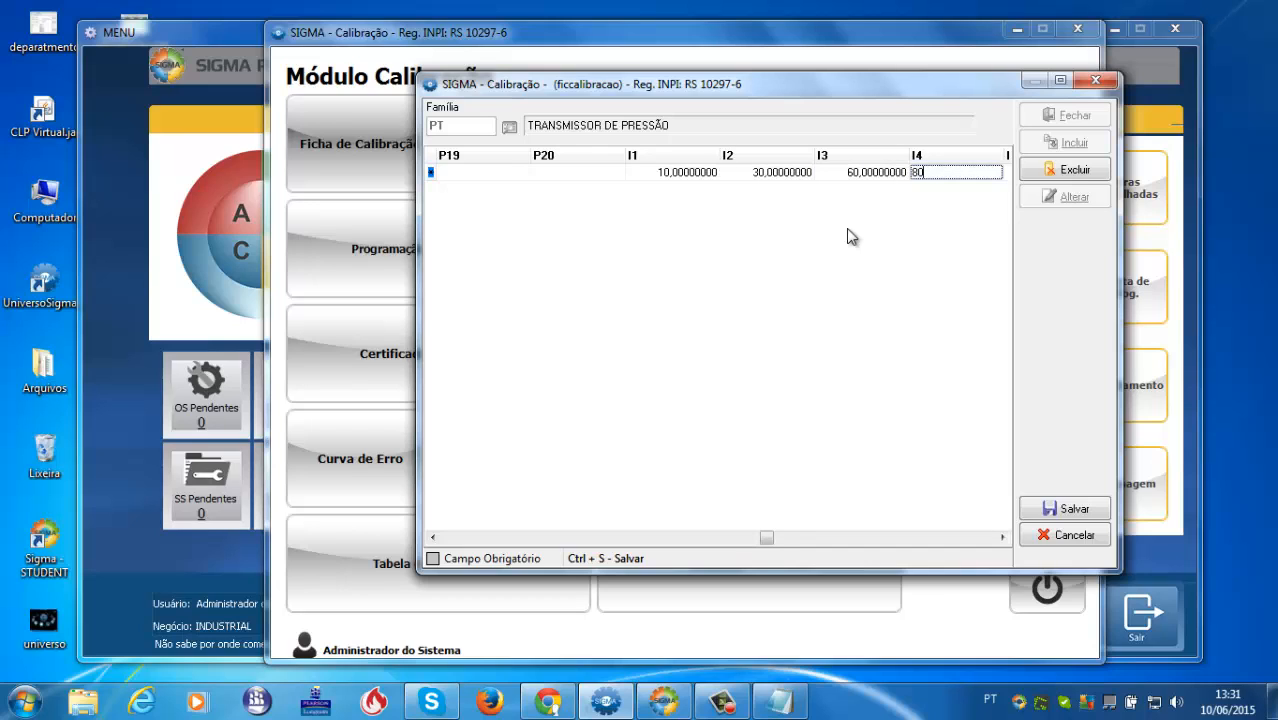
pyautogui.press('Tab')
pyautogui.write('100')
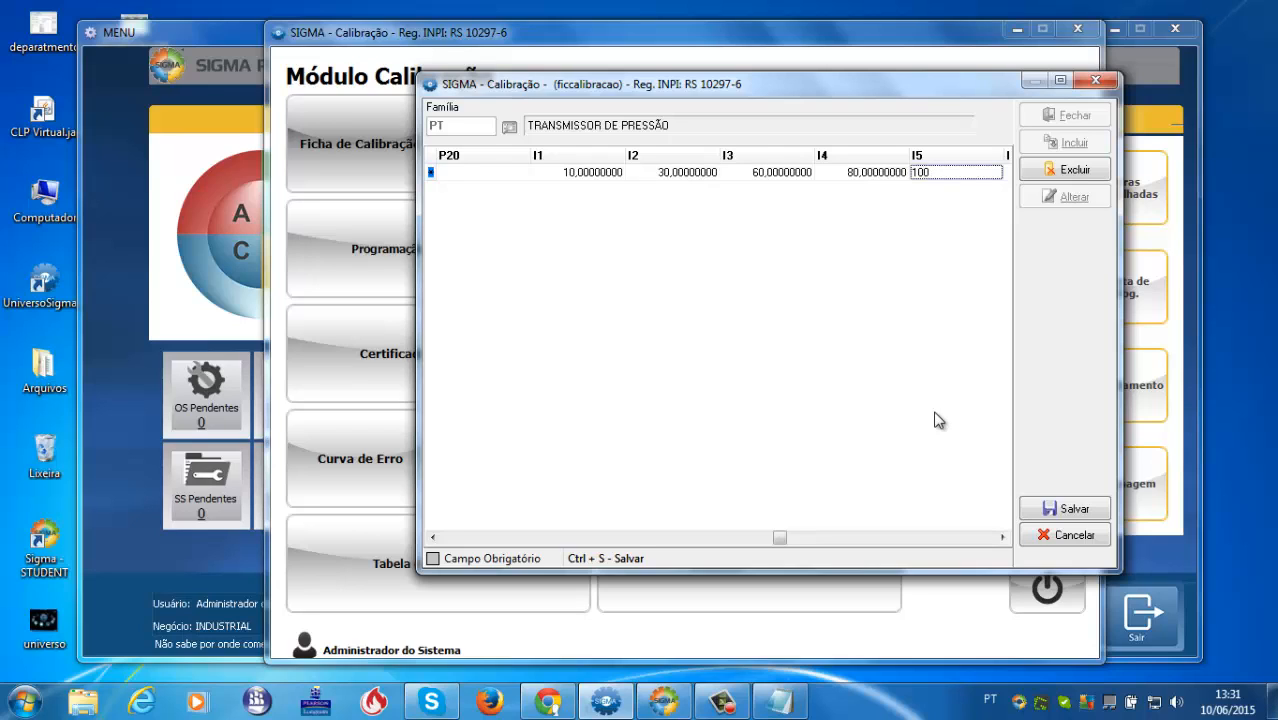
pyautogui.press('Tab')
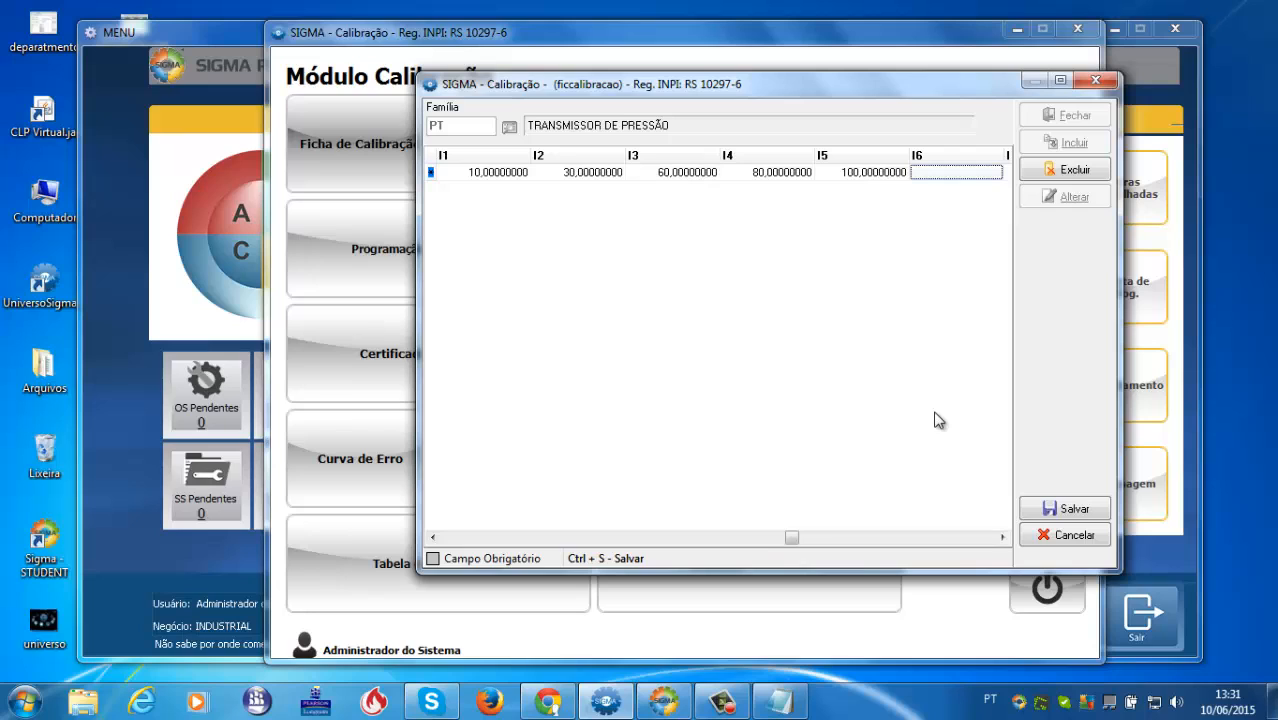
# Step: Review item PSI-01's input and output ranges and units against its first calibration points P1 and P2
pyautogui.press('Left')
pyautogui.press('Left')
pyautogui.press('Left')
pyautogui.press('Left')
pyautogui.press('Left')
pyautogui.press('Left')
pyautogui.press('Left')
pyautogui.press('Left')
pyautogui.press('Left')
pyautogui.press('Left')
pyautogui.press('Left')
pyautogui.press('Left')
pyautogui.press('Left')
pyautogui.press('Left')
pyautogui.press('Left')
pyautogui.press('Left')
pyautogui.press('Left')
pyautogui.press('Left')
pyautogui.press('Left')
pyautogui.press('Left')
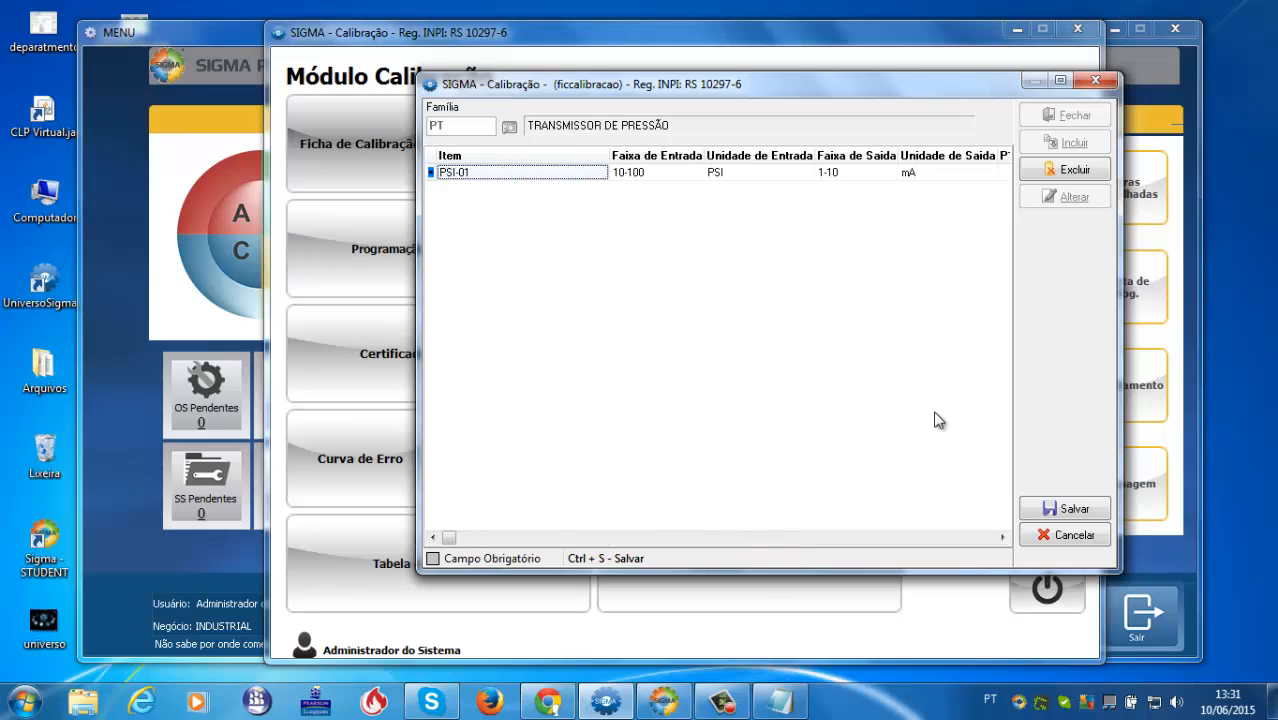
pyautogui.press('Right')
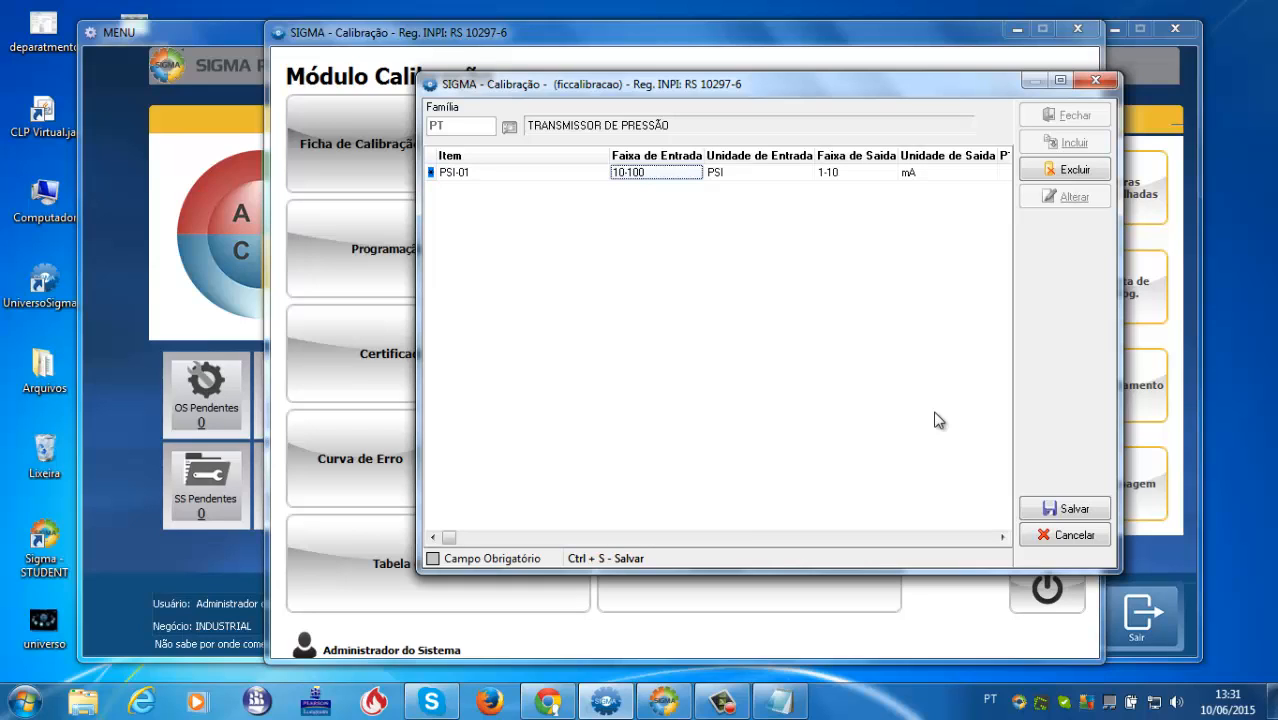
pyautogui.press('Right')
pyautogui.press('Right')
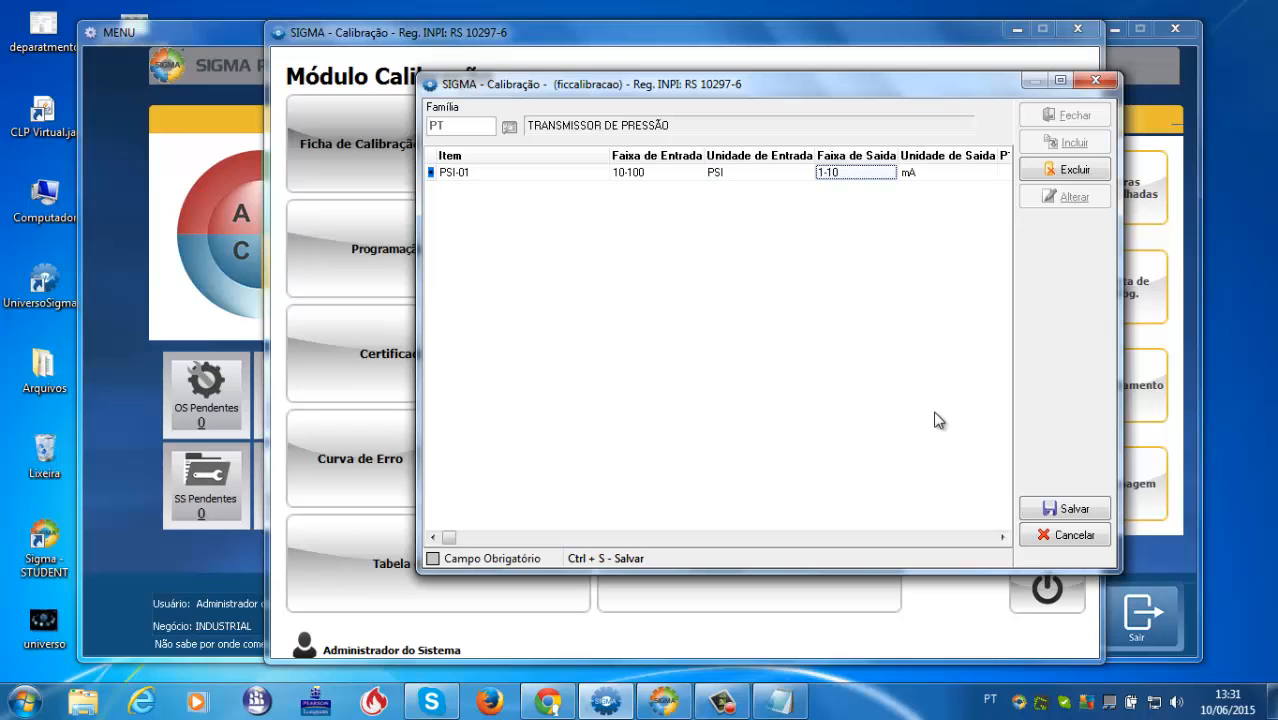
pyautogui.press('Right')
pyautogui.press('Right')
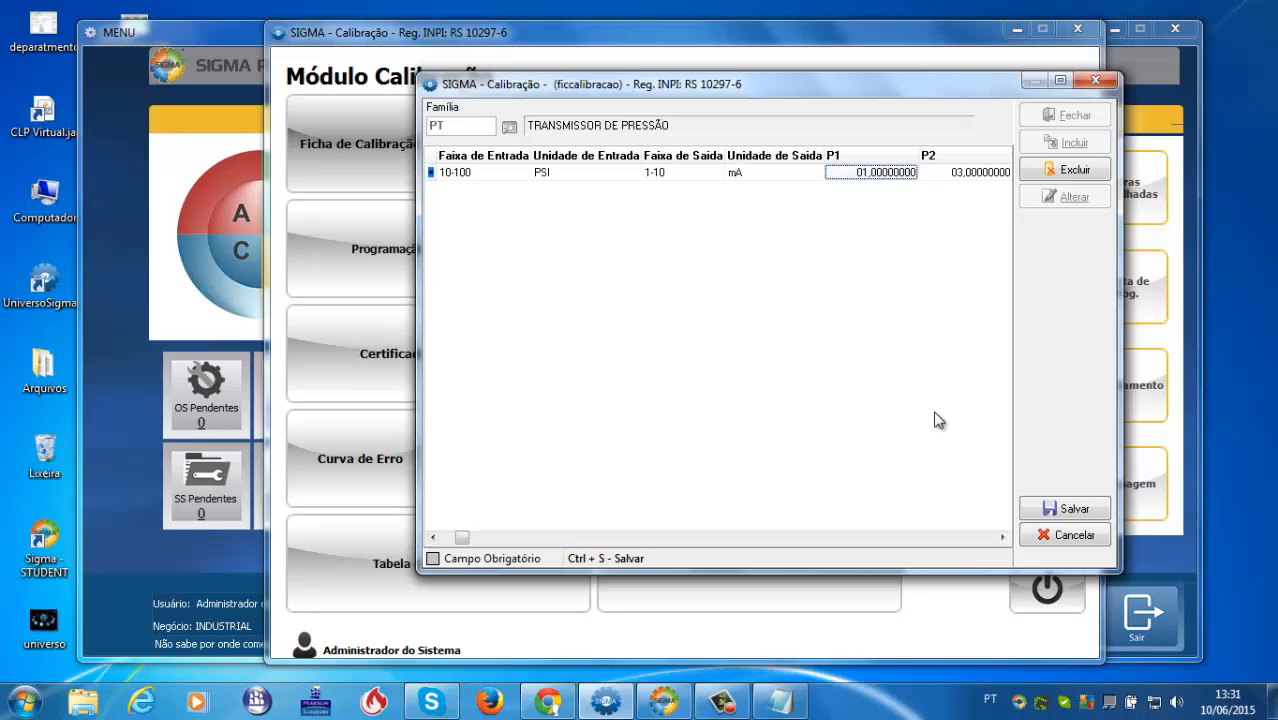
pyautogui.press('Right')
pyautogui.press('Left')
pyautogui.press('Right')
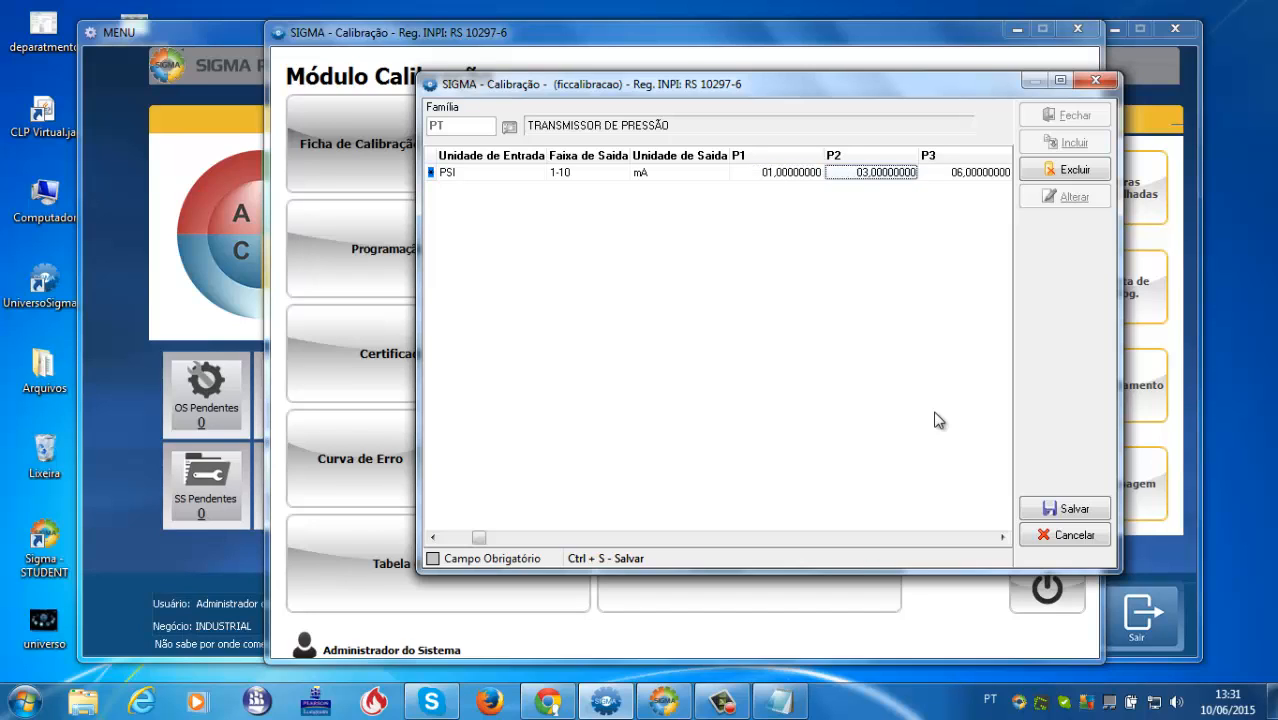
pyautogui.press('Left')
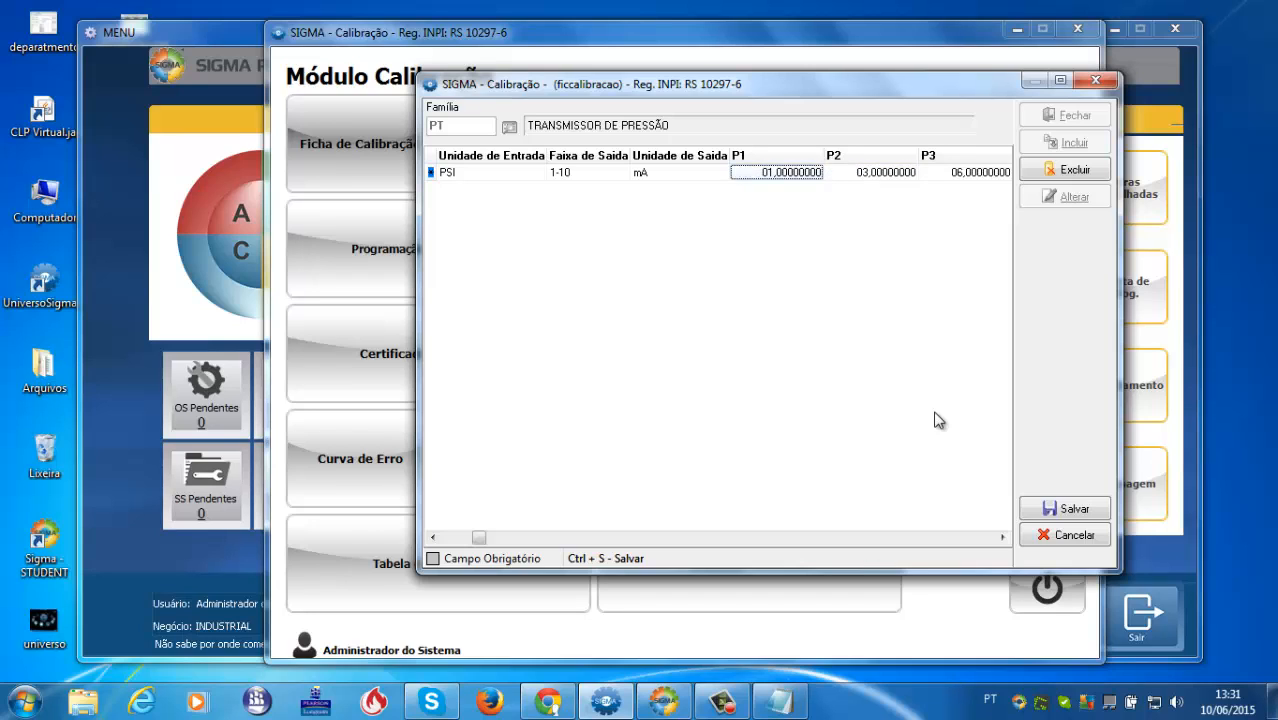
# Step: Look through item PSI-01's calibration points P1 to P20 and compare them with its I points
pyautogui.press('Right')
pyautogui.press('Right')
pyautogui.press('Right')
pyautogui.press('Right')
pyautogui.press('Right')
pyautogui.press('Right')
pyautogui.press('Right')
pyautogui.press('Right')
pyautogui.press('Right')
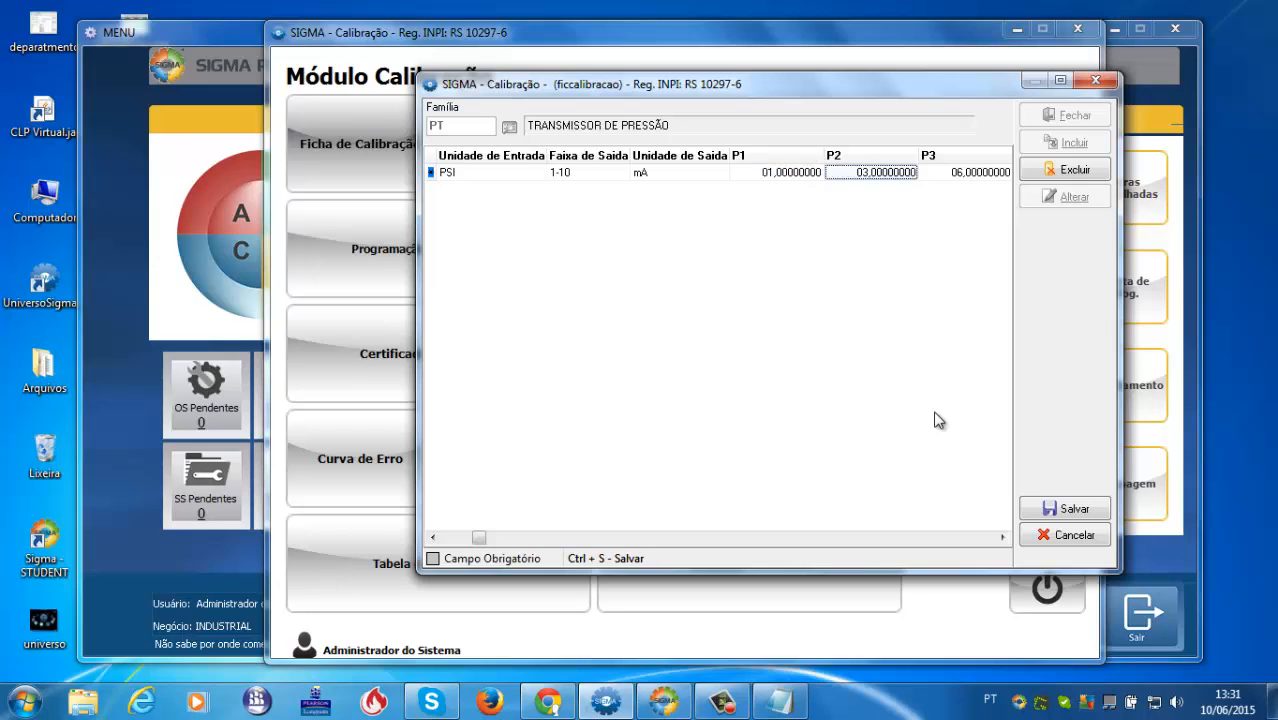
pyautogui.press('Right')
pyautogui.press('Right')
pyautogui.press('Right')
pyautogui.press('Right')
pyautogui.press('Right')
pyautogui.press('Right')
pyautogui.press('Right')
pyautogui.press('Right')
pyautogui.press('Right')
pyautogui.press('Right')
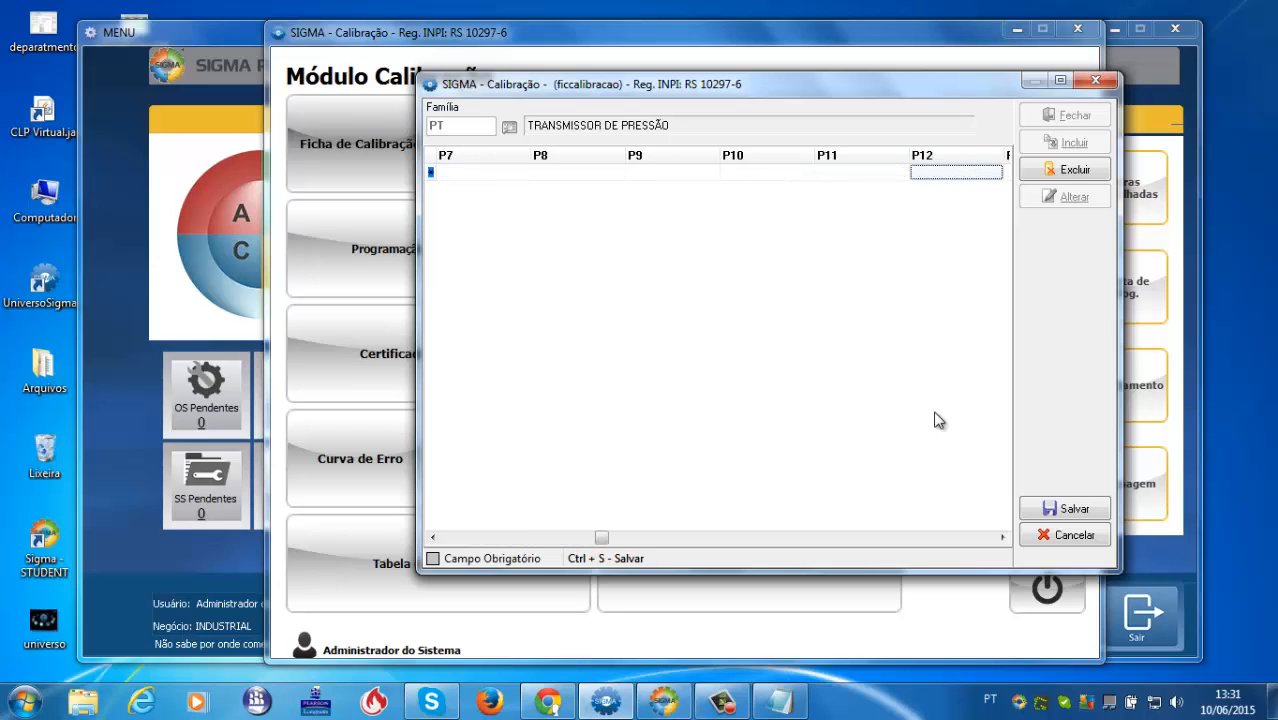
pyautogui.press('Right')
pyautogui.press('Right')
pyautogui.press('Right')
pyautogui.press('Right')
pyautogui.press('Right')
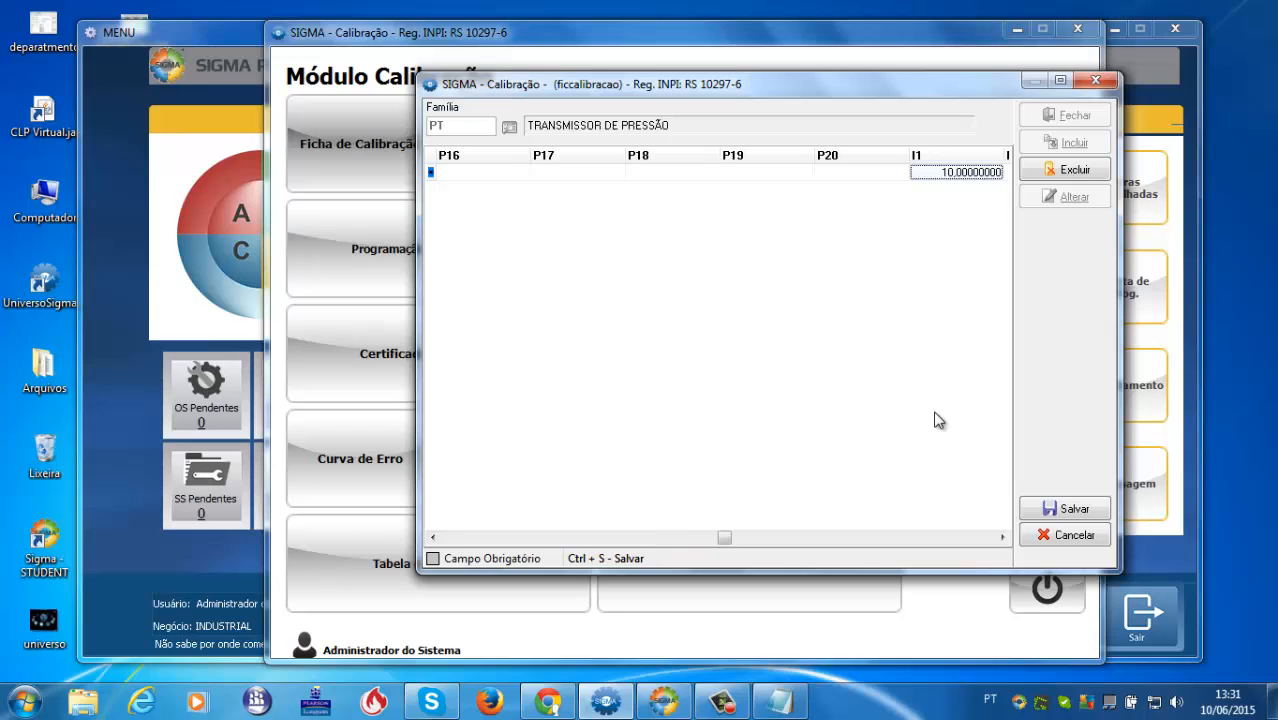
pyautogui.press('Left')
pyautogui.press('Left')
pyautogui.press('Left')
pyautogui.press('Left')
pyautogui.press('Left')
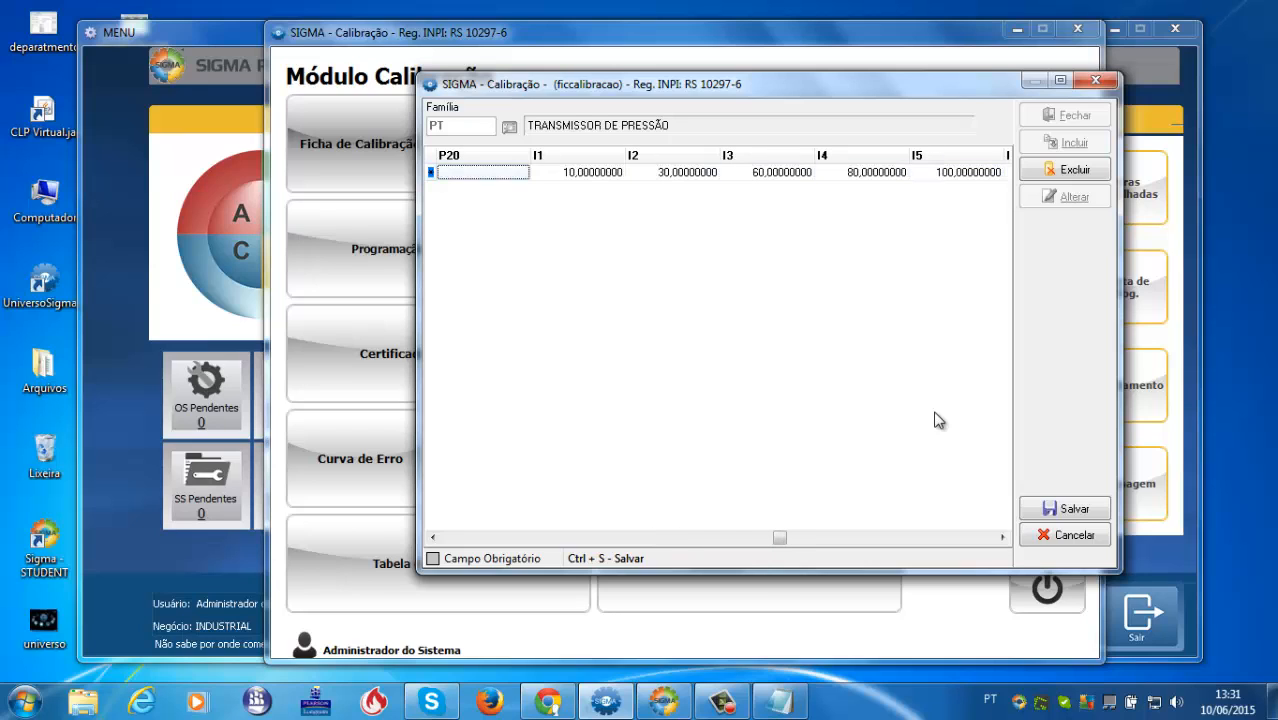
pyautogui.press('Right')
pyautogui.press('Right')
pyautogui.press('Right')
pyautogui.press('Right')
pyautogui.press('Right')
pyautogui.press('Right')
pyautogui.press('Right')
pyautogui.press('Right')
pyautogui.press('Right')
# Step: Add a new item row below PSI-01 in the PT family's Ficha de Calibração
pyautogui.press('Left')
pyautogui.press('Left')
pyautogui.press('Left')
pyautogui.press('Left')
pyautogui.press('Left')
pyautogui.press('Left')
pyautogui.press('Left')
pyautogui.press('Left')
pyautogui.press('Left')
pyautogui.press('Left')
pyautogui.press('Left')
pyautogui.press('Left')
pyautogui.press('Left')
pyautogui.press('Left')
pyautogui.press('Left')
pyautogui.press('Left')
pyautogui.press('Left')
pyautogui.press('Left')
pyautogui.press('Left')
pyautogui.press('Left')
pyautogui.press('Left')
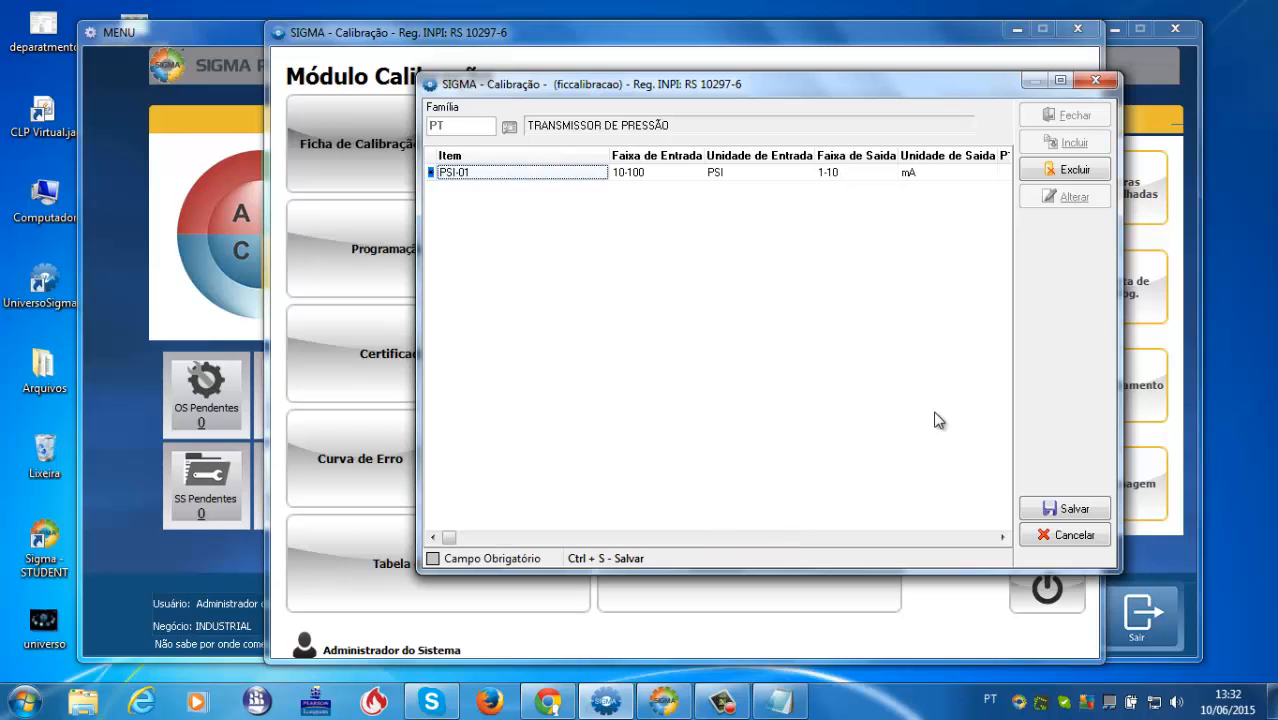
pyautogui.press('Down')
pyautogui.write('ba')
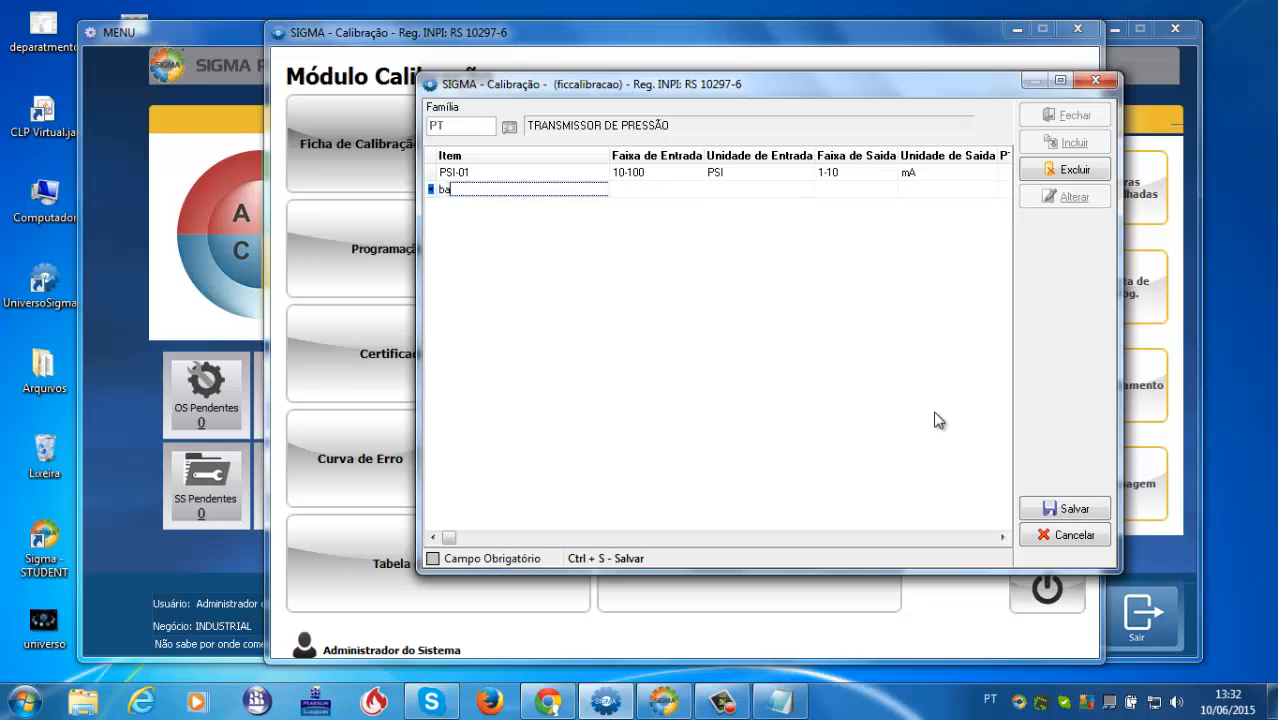
pyautogui.press('BackSpace')
pyautogui.press('BackSpace')
pyautogui.write('BAR')
pyautogui.write('-01')
pyautogui.press('BackSpace')
pyautogui.press('BackSpace')
pyautogui.press('BackSpace')
pyautogui.press('BackSpace')
pyautogui.press('BackSpace')
pyautogui.press('BackSpace')
# Step: Name the new item below PSI-01 as PSI-02
pyautogui.write('PSI')
pyautogui.write('-01')
pyautogui.press('Tab')
pyautogui.click(516, 192)
pyautogui.doubleClick(516, 193)
pyautogui.click(516, 193)
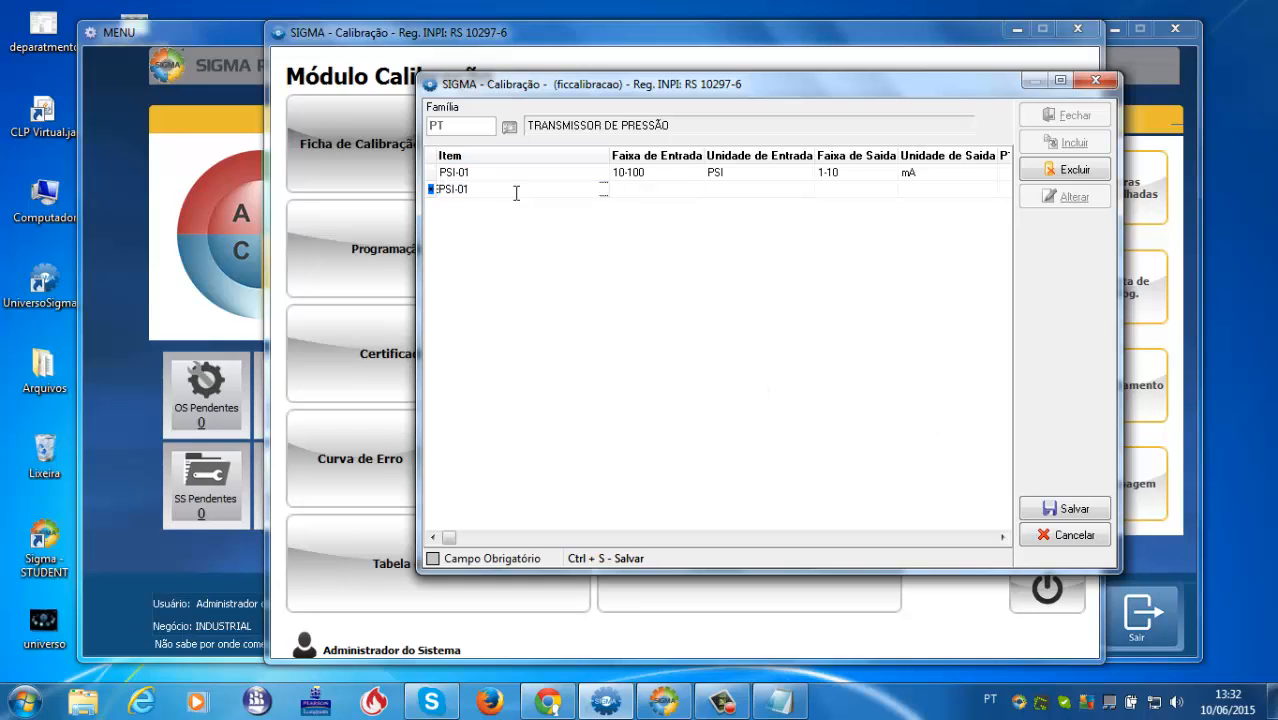
pyautogui.press('BackSpace')
pyautogui.write('2')
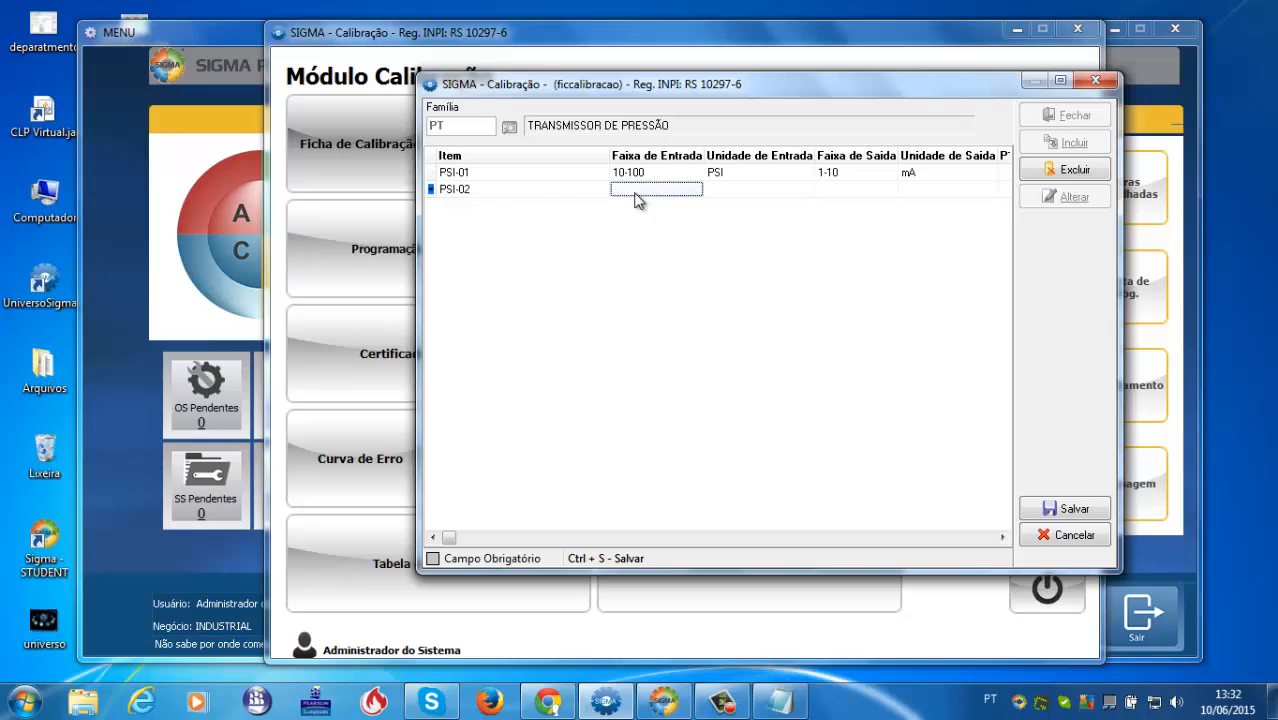
# Step: Set item PSI-02's input range to 150-200 and its input unit to PSI
pyautogui.write('150-200')
pyautogui.click(737, 192)
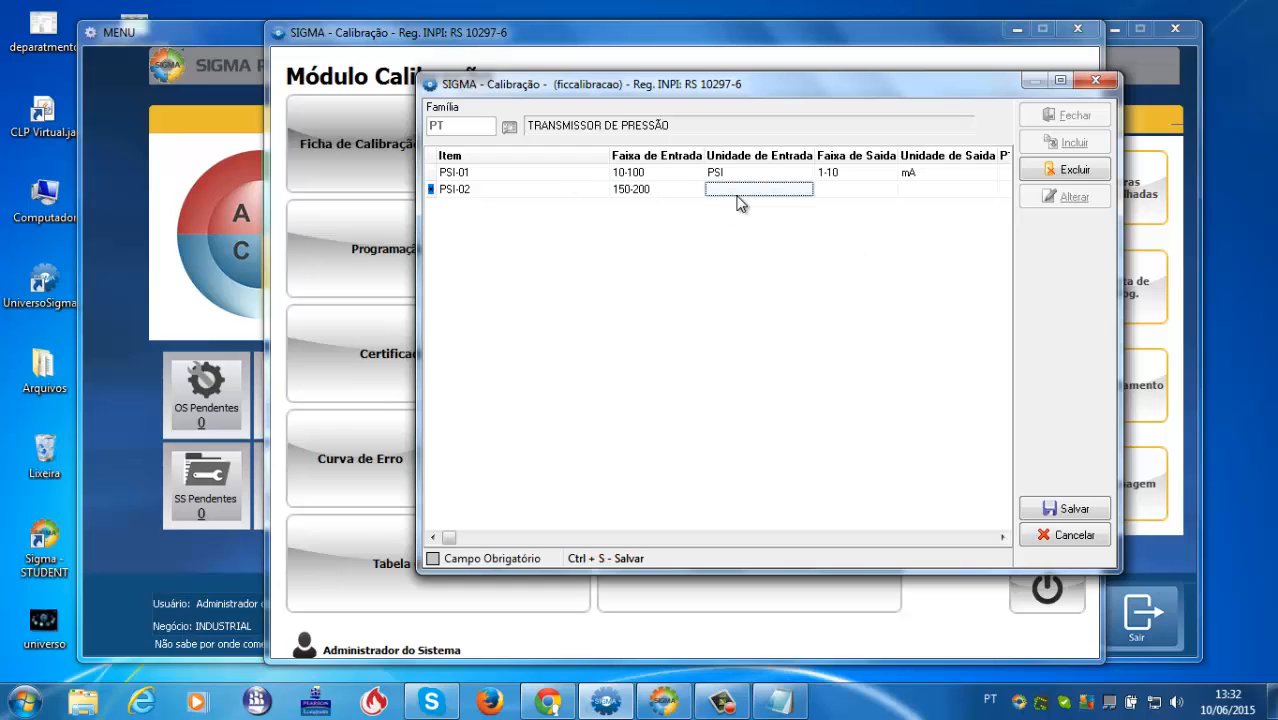
pyautogui.write('PSI')
# Step: Set item PSI-02's output range to 15-20 and its output unit to mA
pyautogui.click(841, 190)
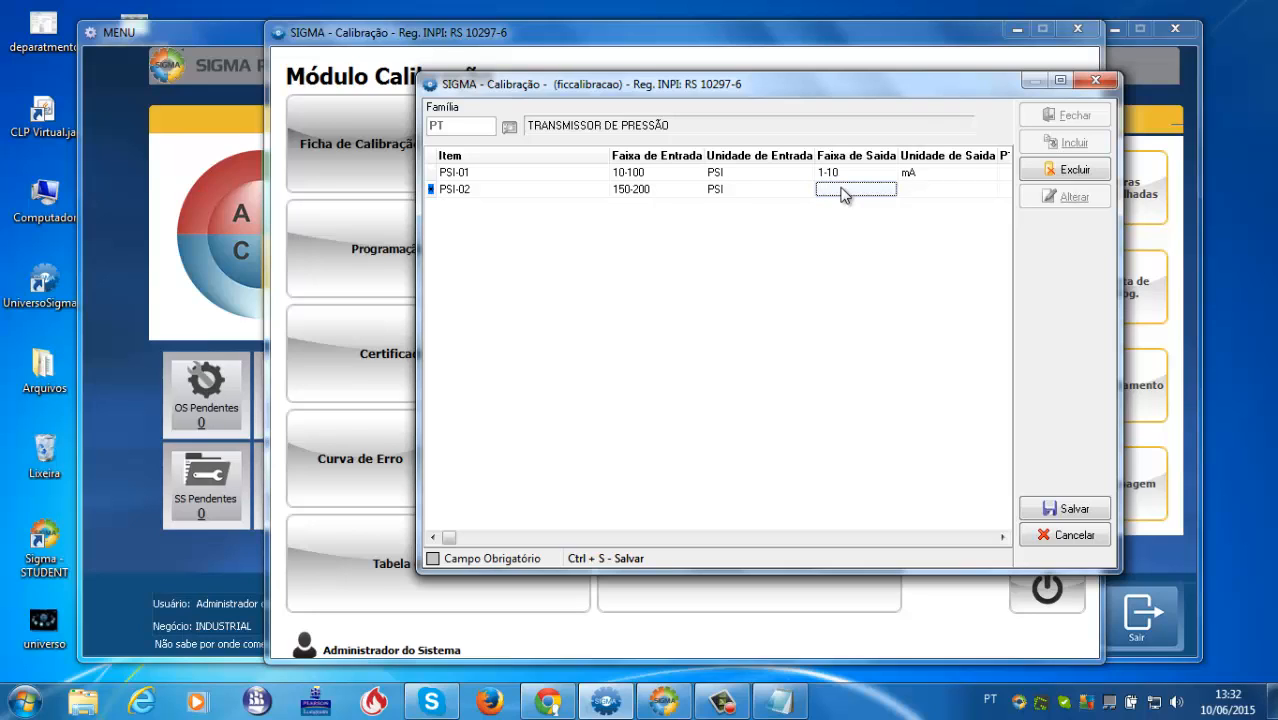
pyautogui.write('15-20')
pyautogui.press('Tab')
pyautogui.write('Ma')
pyautogui.press('BackSpace')
pyautogui.press('BackSpace')
pyautogui.write('mA')
pyautogui.press('Tab')
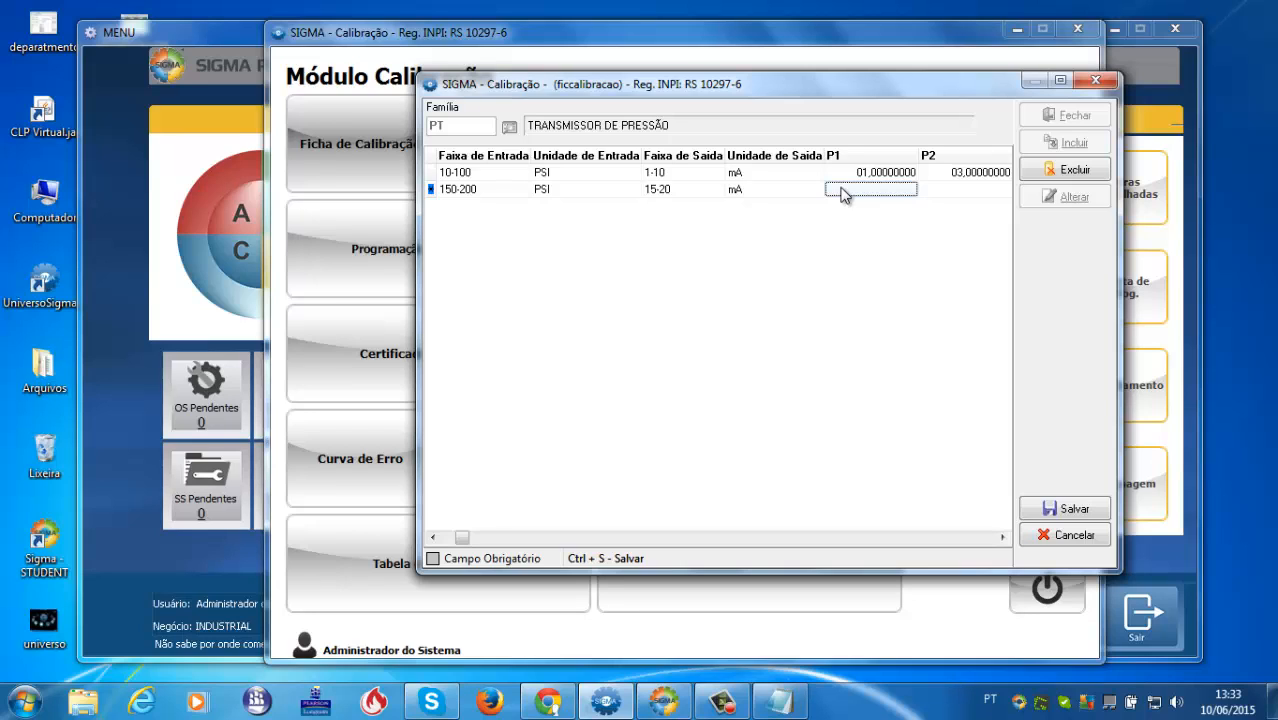
# Step: Set the end calibration points of item PSI-02: P1 to 15 and P5 to 20, leaving P2 to P4 empty
pyautogui.write('15')
pyautogui.press('Tab')
pyautogui.press('Tab')
pyautogui.press('Tab')
pyautogui.press('Tab')
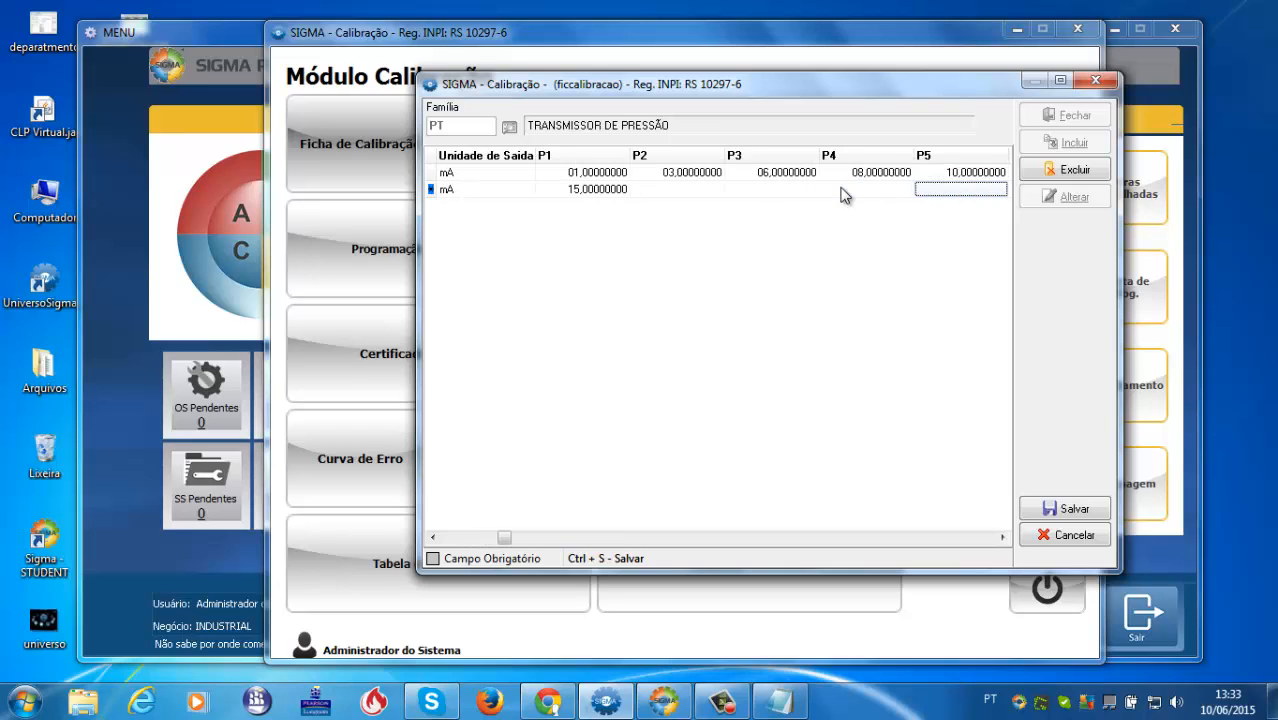
pyautogui.press('Tab')
pyautogui.click(841, 190)
pyautogui.write('20')
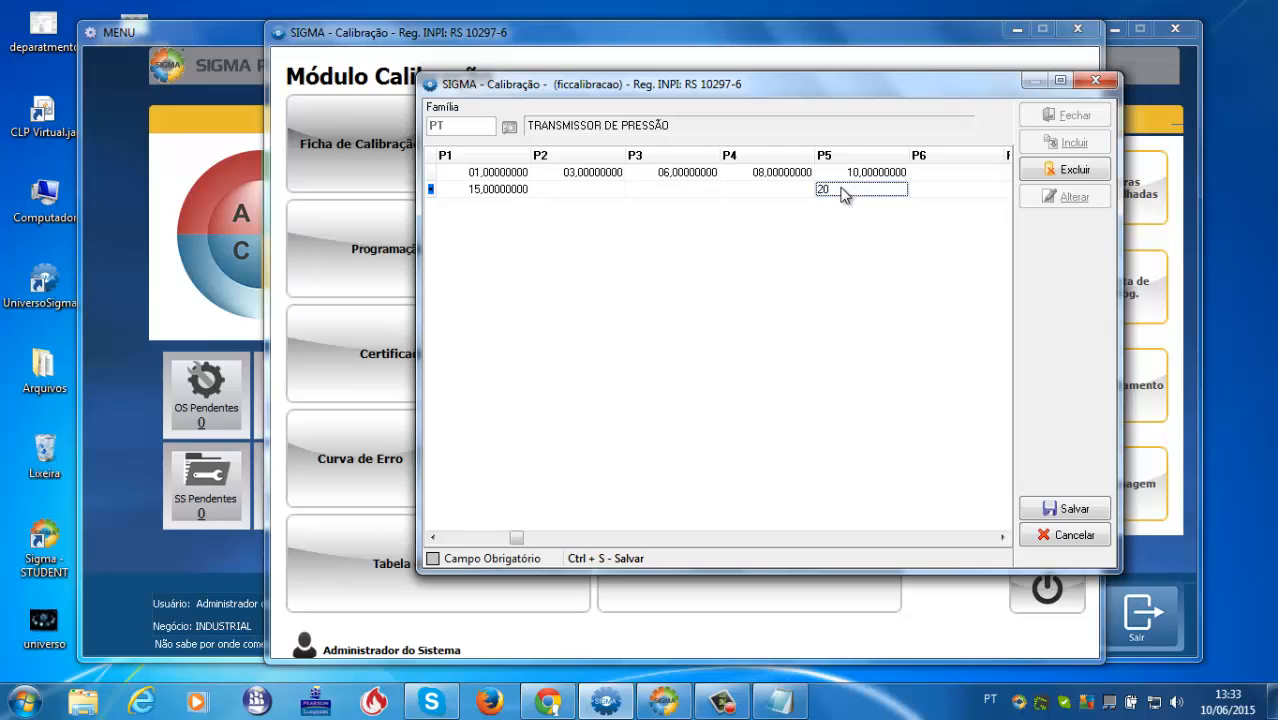
# Step: Fill in the intermediate calibration points of item PSI-02: P2 as 16, P3 as 17 and P4 as 18,5
pyautogui.click(598, 192)
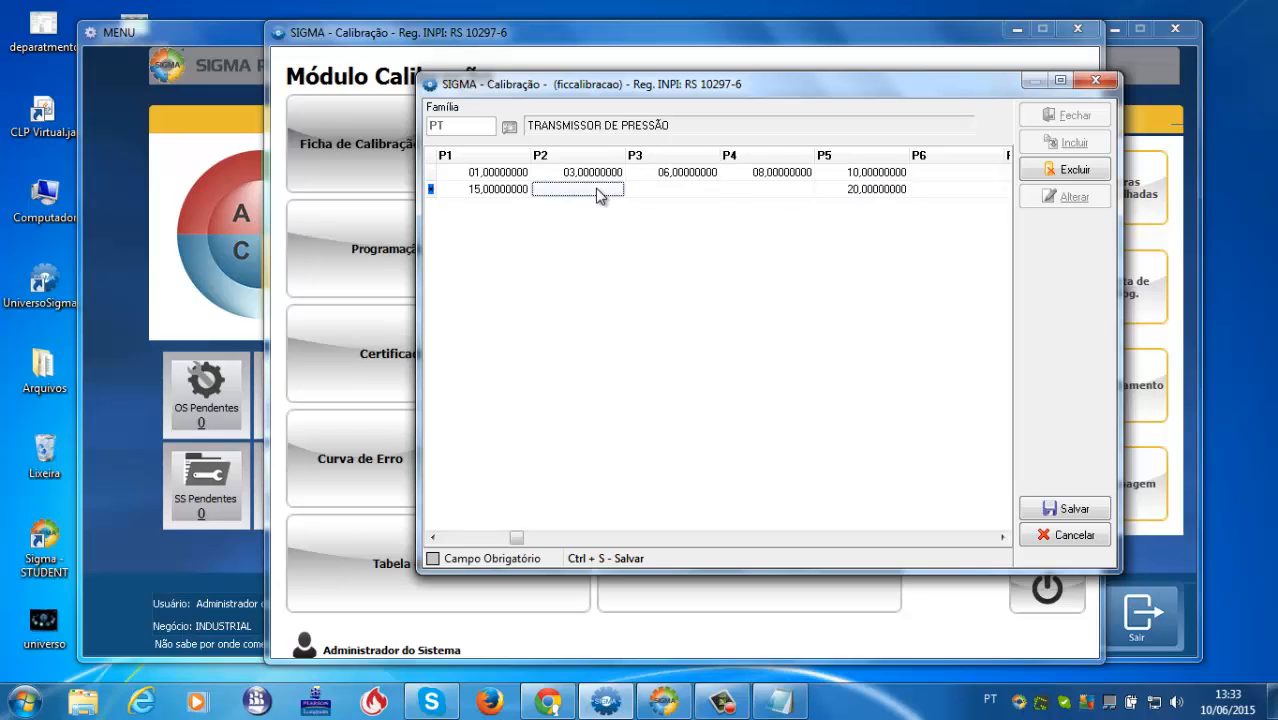
pyautogui.write('16')
pyautogui.press('Tab')
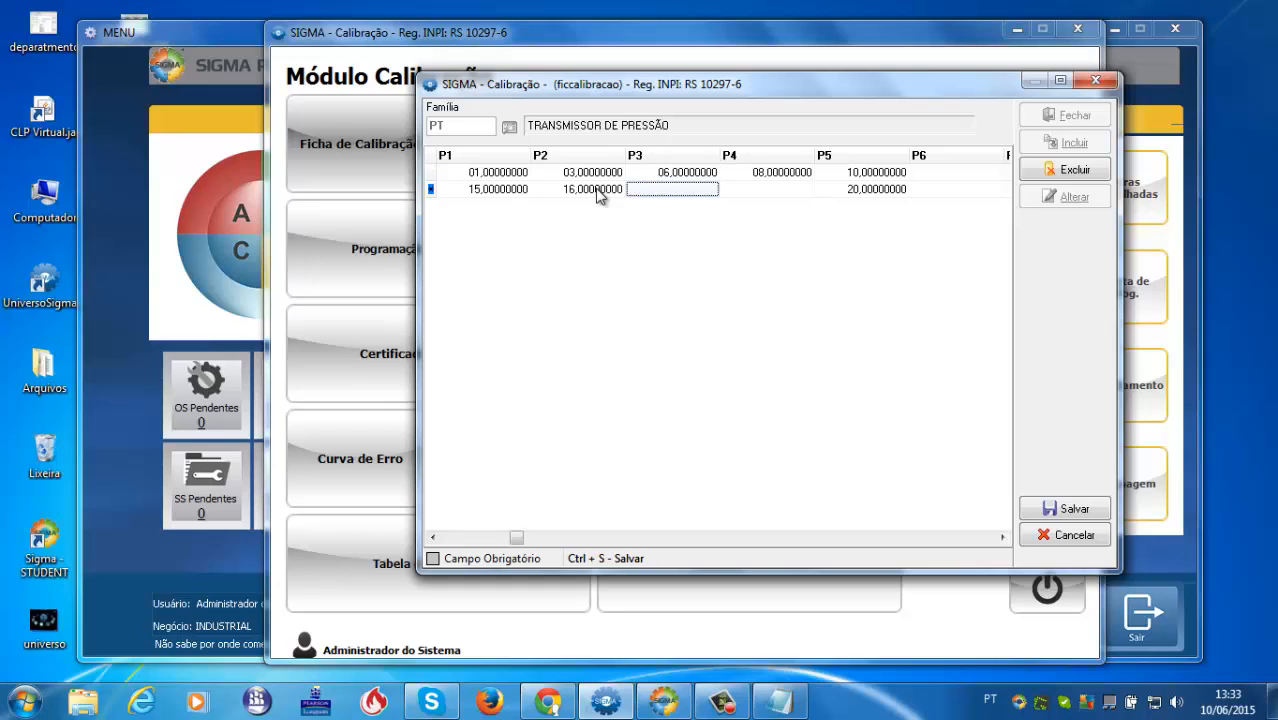
pyautogui.write('17')
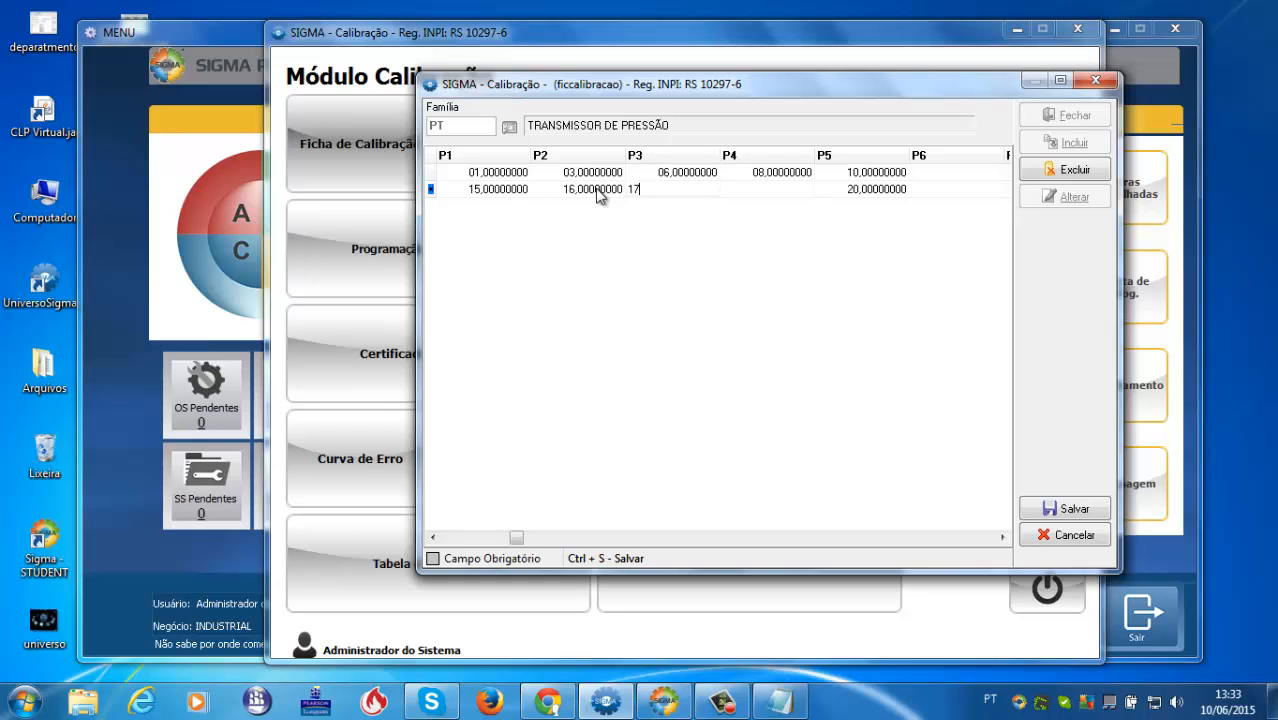
pyautogui.press('Tab')
pyautogui.write('18')
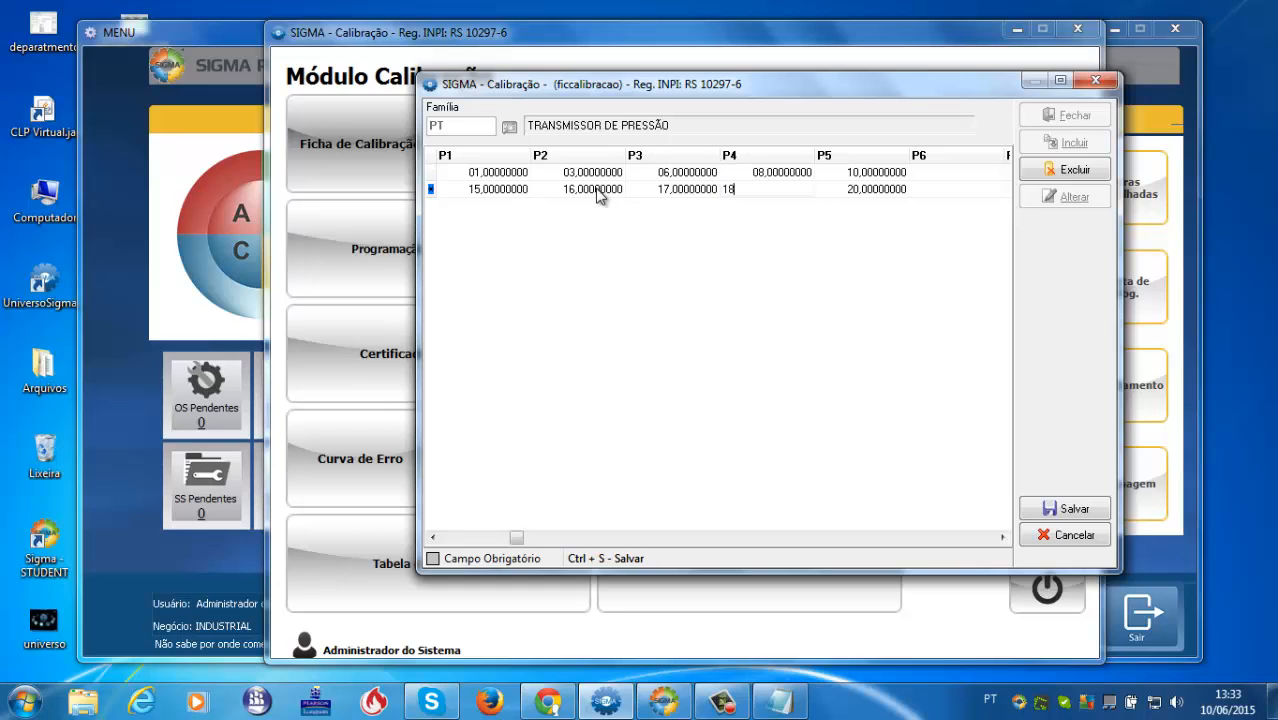
pyautogui.write(',5')
pyautogui.press('Tab')
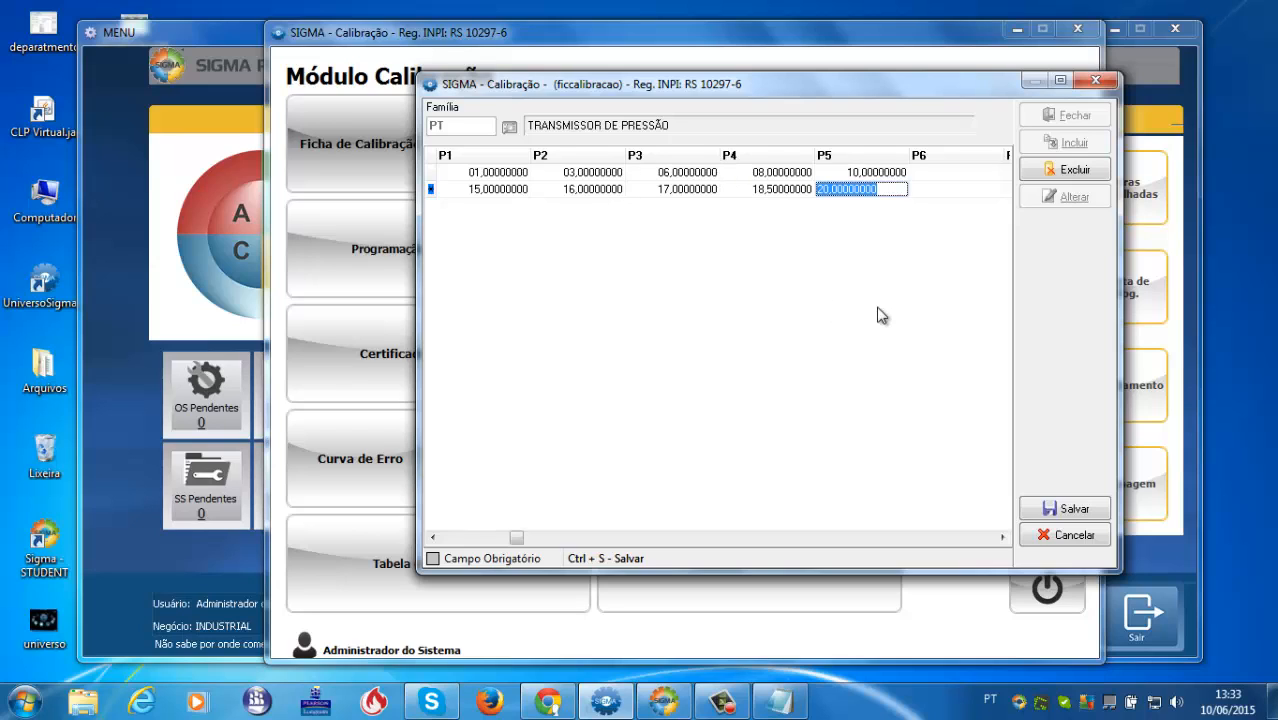
# Step: Set point I1 of item PSI-02 to 15, leaving P6 to P20 empty
pyautogui.press('Tab')
pyautogui.press('Tab')
pyautogui.press('Tab')
pyautogui.press('Tab')
pyautogui.press('Tab')
pyautogui.press('Tab')
pyautogui.press('Tab')
pyautogui.press('Tab')
pyautogui.press('Tab')
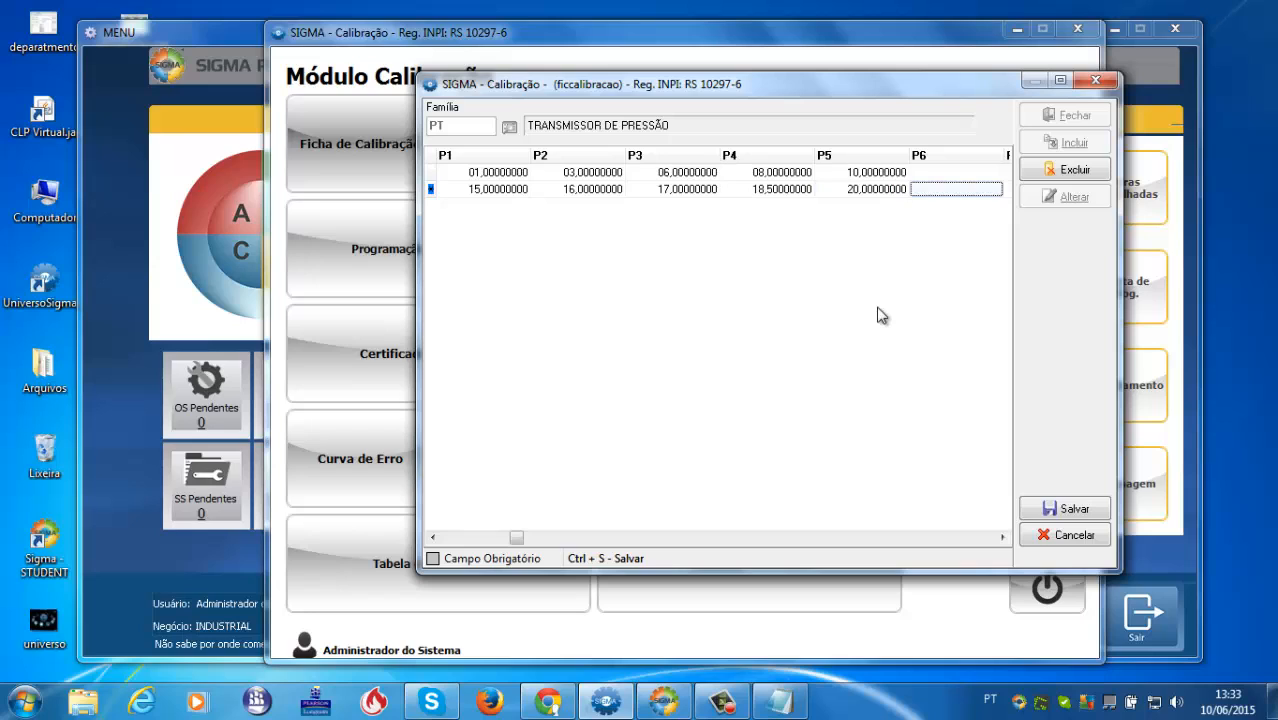
pyautogui.press('Tab')
pyautogui.press('Tab')
pyautogui.press('Tab')
pyautogui.press('Tab')
pyautogui.press('Tab')
pyautogui.press('Tab')
pyautogui.press('Tab')
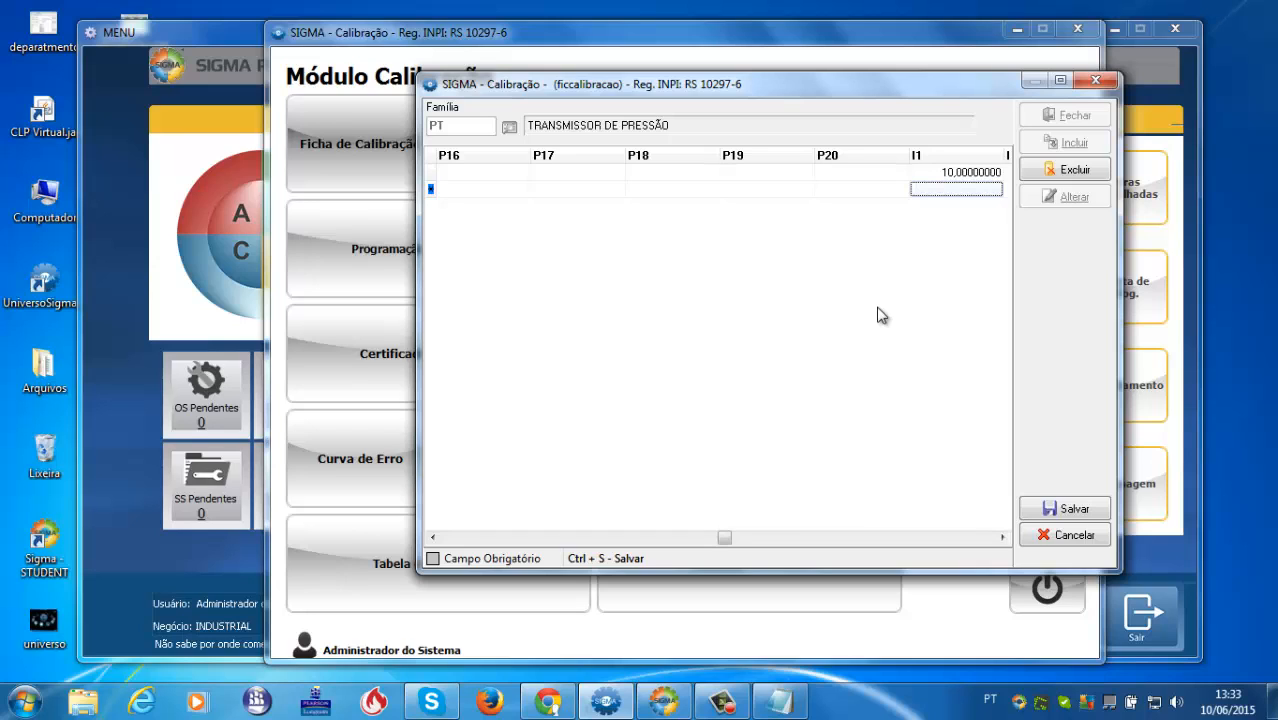
pyautogui.write('15')
pyautogui.press('Tab')
pyautogui.press('Tab')
pyautogui.press('Tab')
pyautogui.press('Tab')
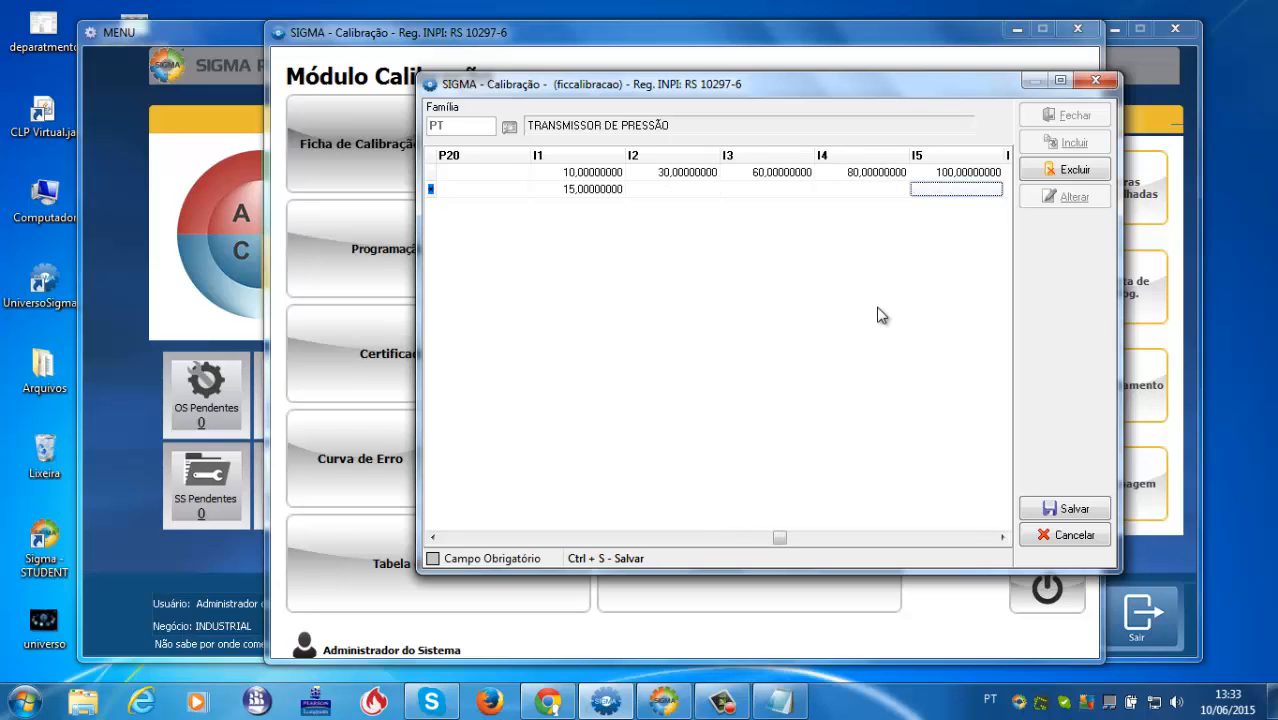
# Step: Set the I points of item PSI-02: I1 to 150, I2 to 170, I3 to 180, I4 to 190 and I5 to 200
pyautogui.click(577, 195)
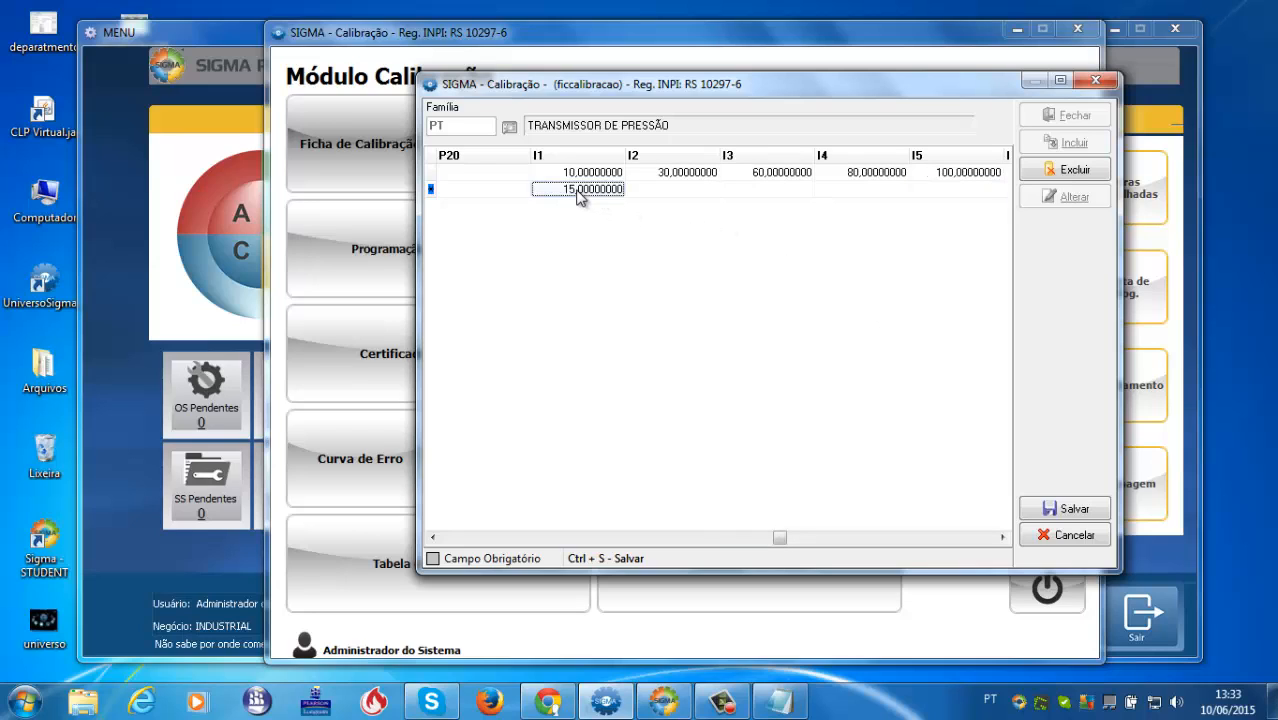
pyautogui.write('150')
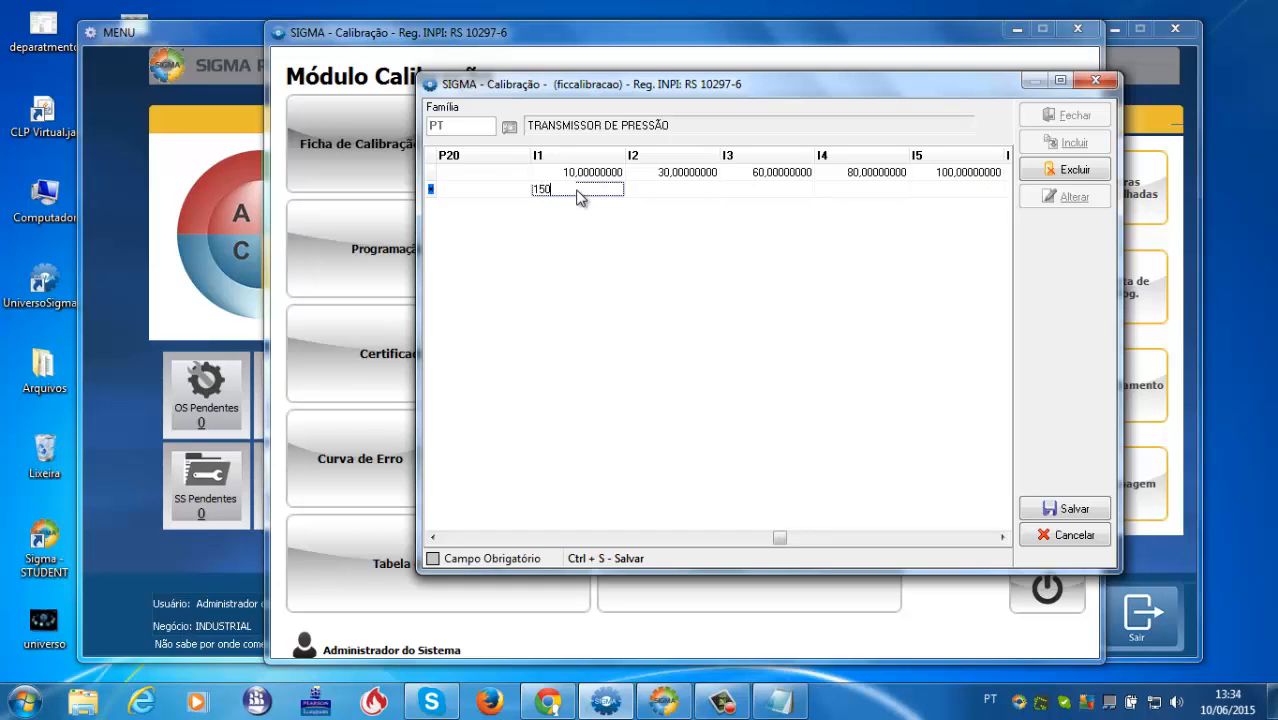
pyautogui.press('Tab')
pyautogui.write('170')
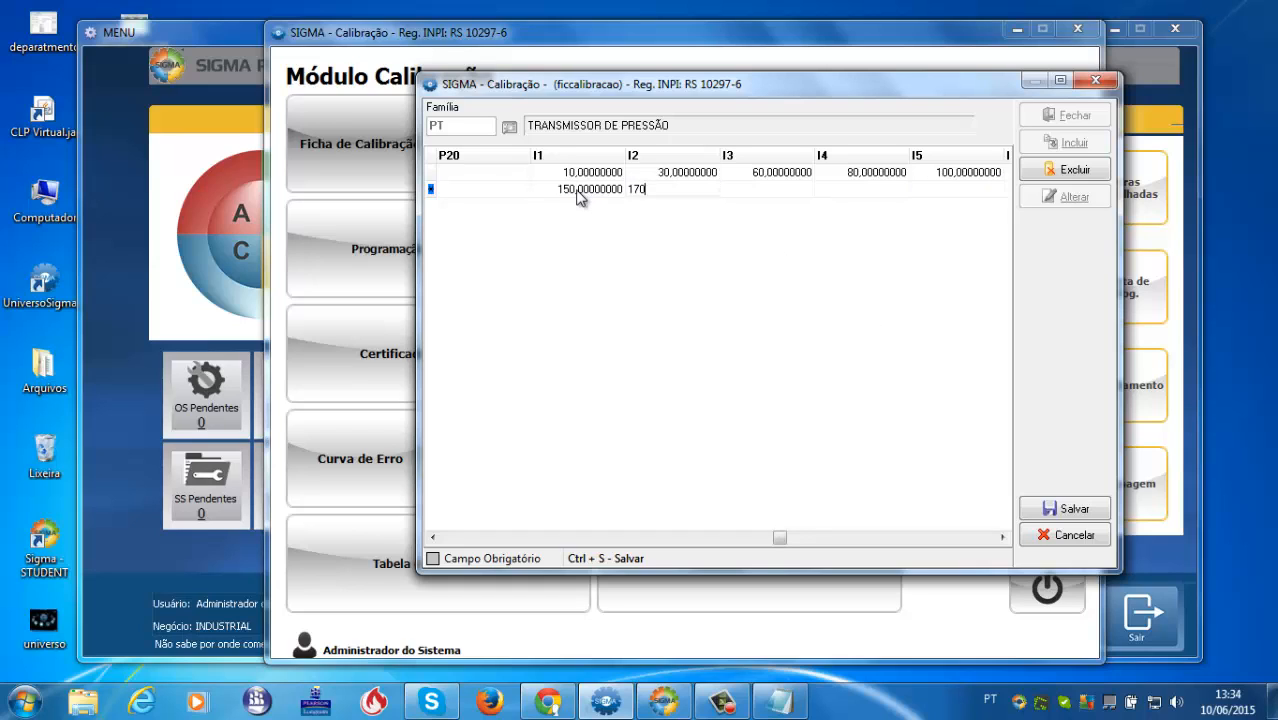
pyautogui.press('Tab')
pyautogui.write('180')
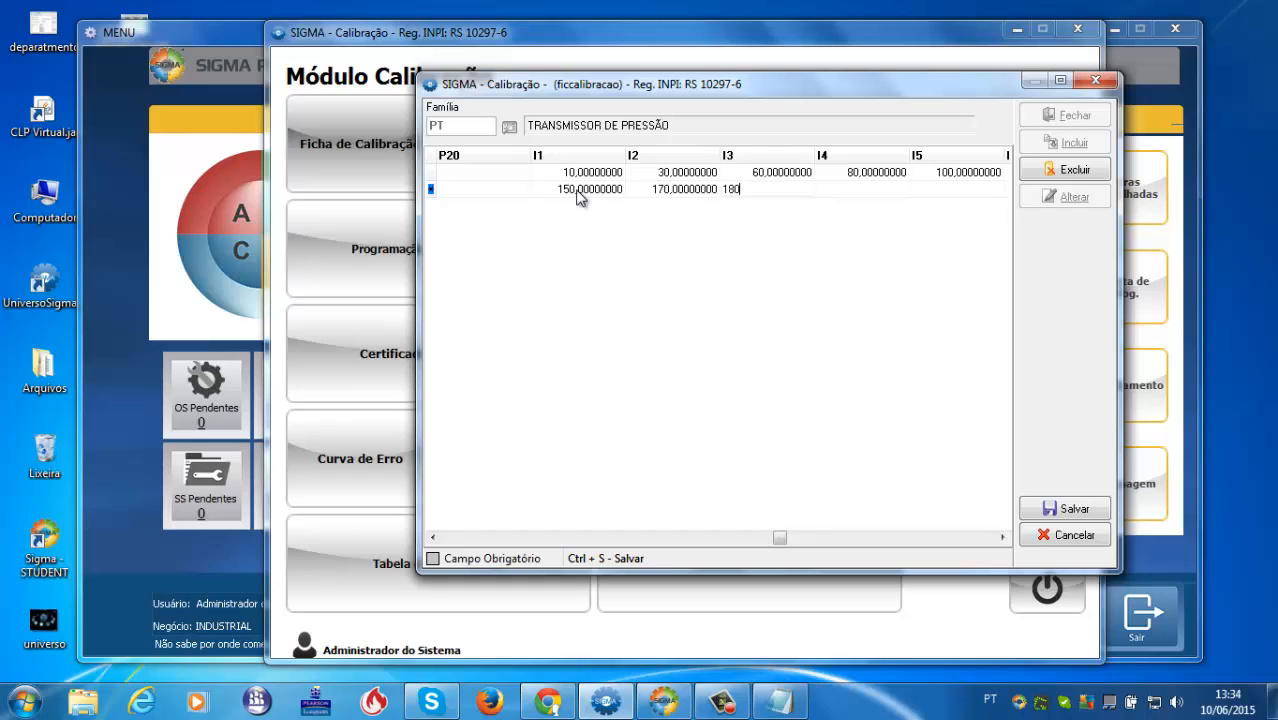
pyautogui.press('Tab')
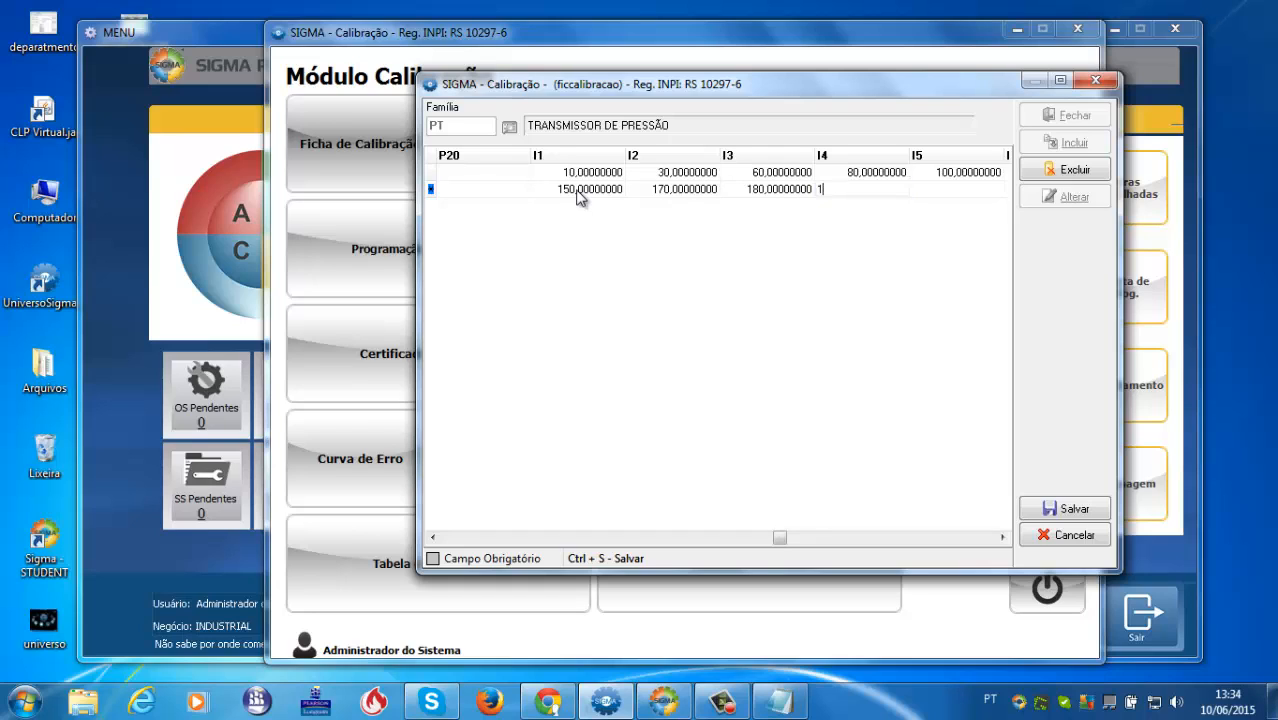
pyautogui.write('190')
pyautogui.press('Tab')
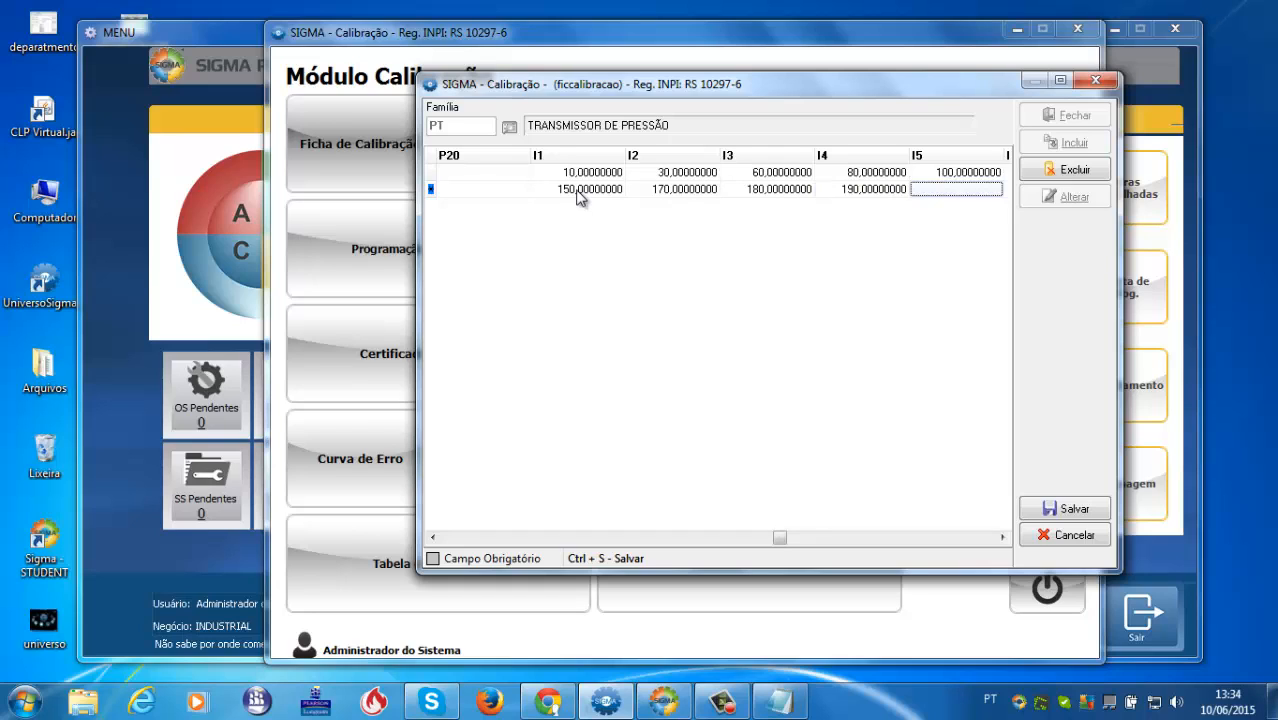
pyautogui.write('200')
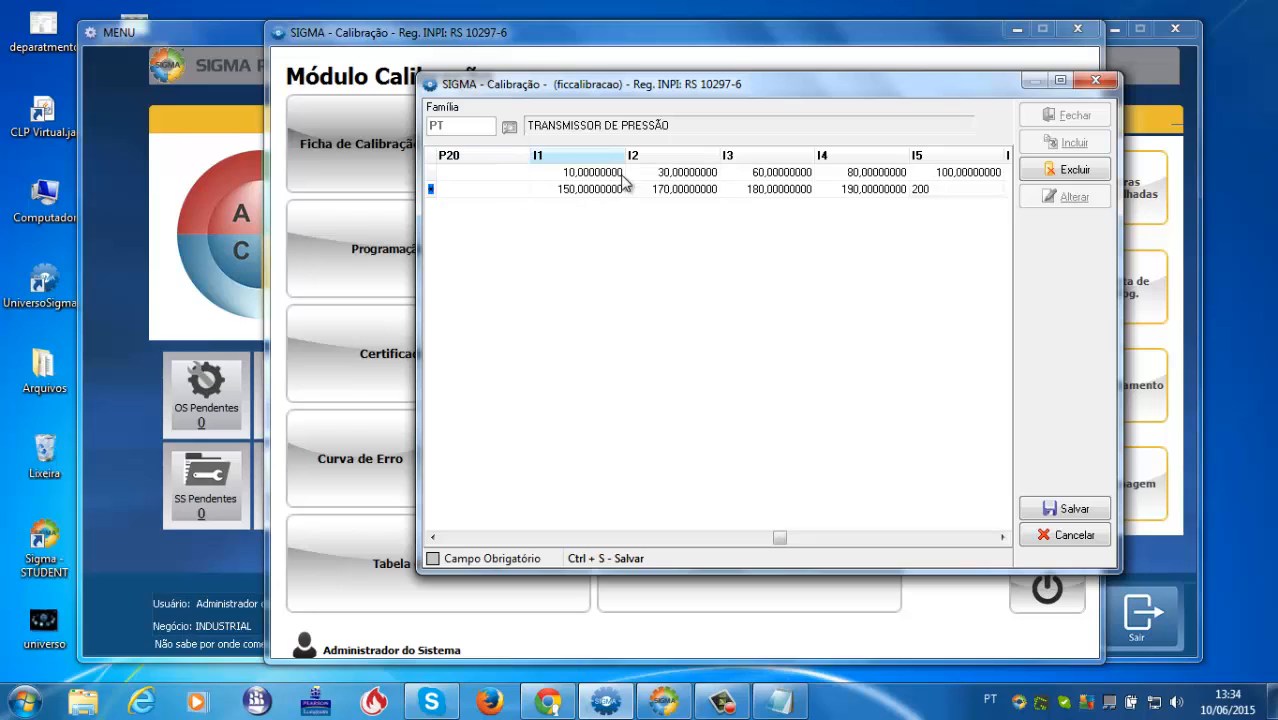
# Step: Change point I2 of item PSI-02 to 16 and point I3 to 17
pyautogui.click(664, 197)
pyautogui.click(664, 197)
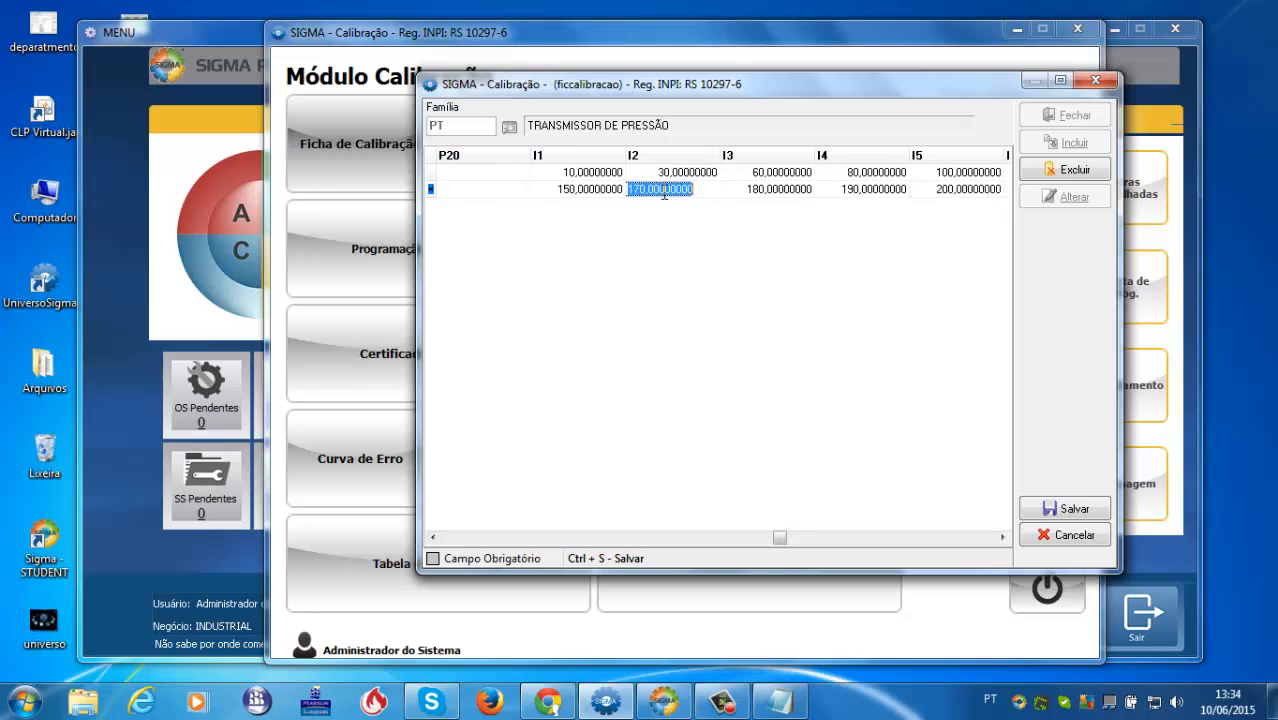
pyautogui.write('1')
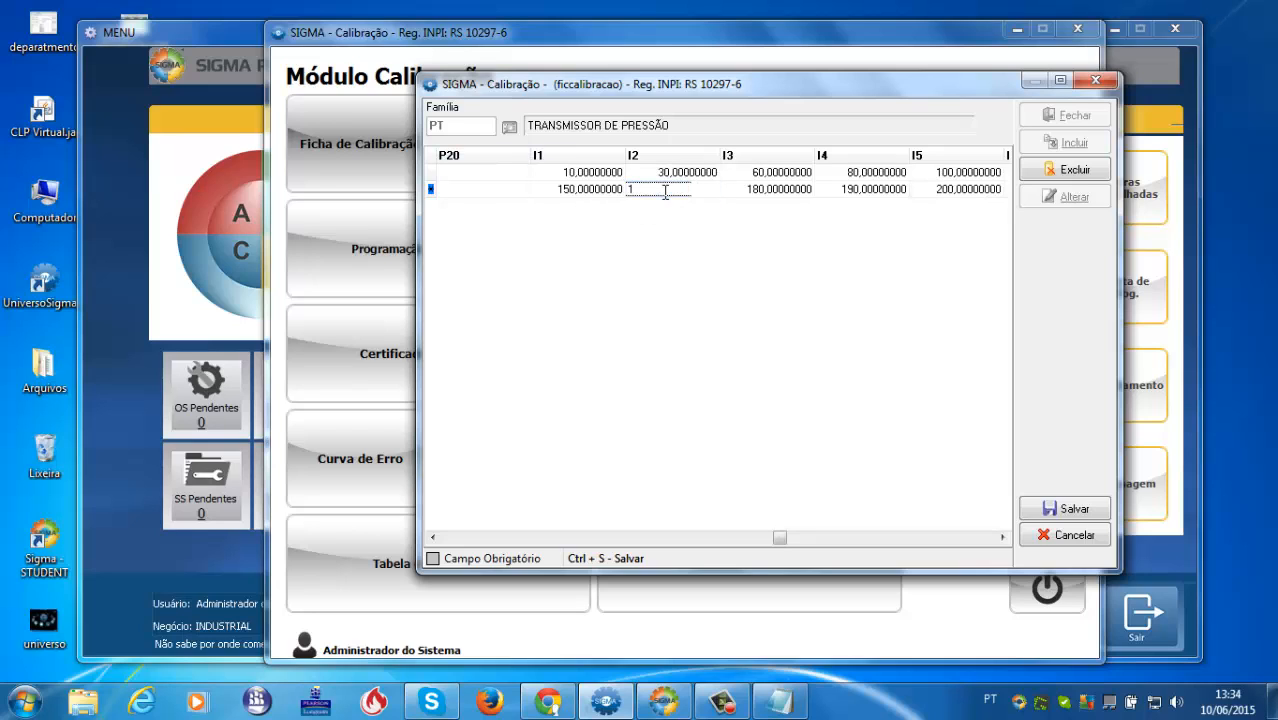
pyautogui.write('6')
pyautogui.press('Tab')
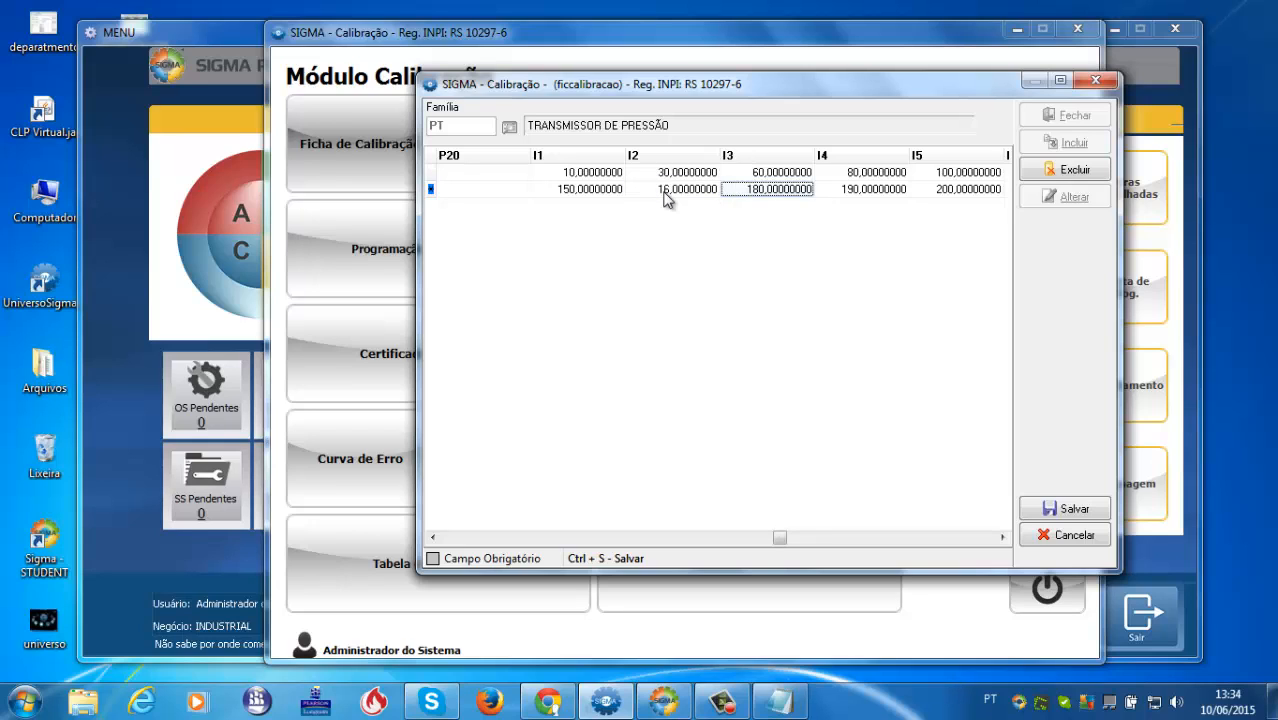
pyautogui.write('17')
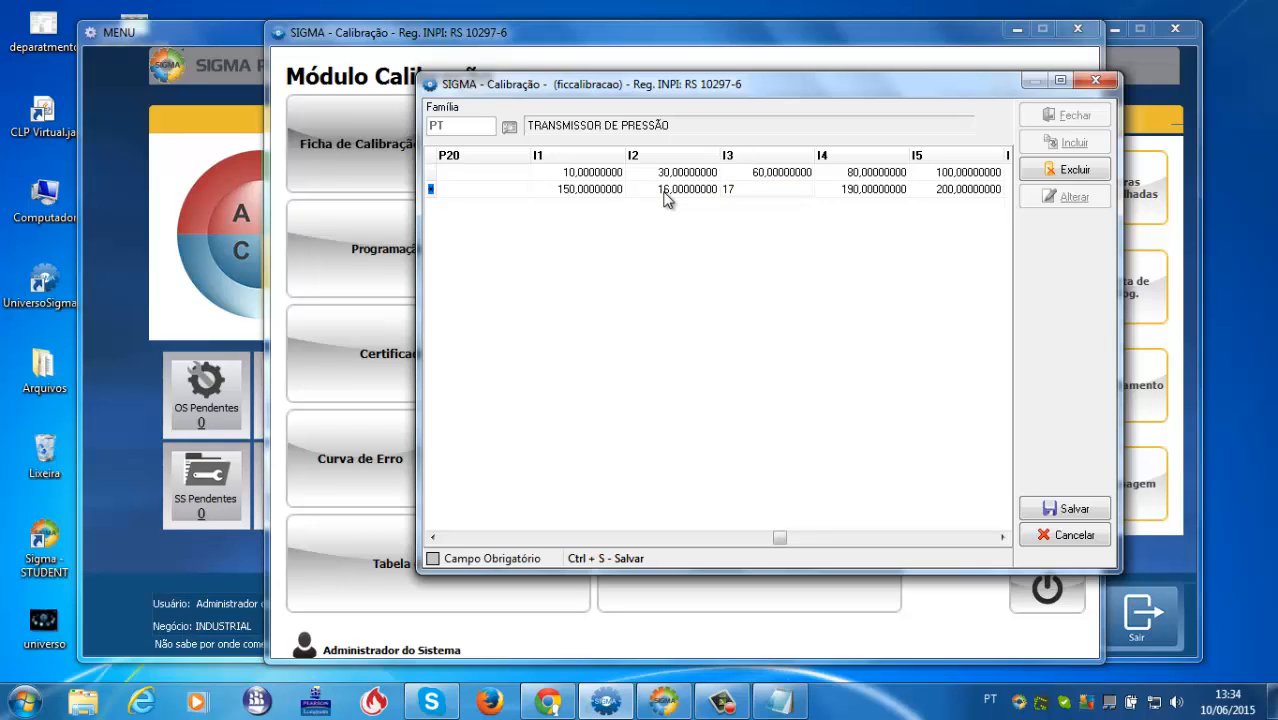
# Step: Correct item PSI-02's I2 to 160, I3 to 170 and I4 to 180,5, and save the PT family's calibration sheet
pyautogui.click(667, 186)
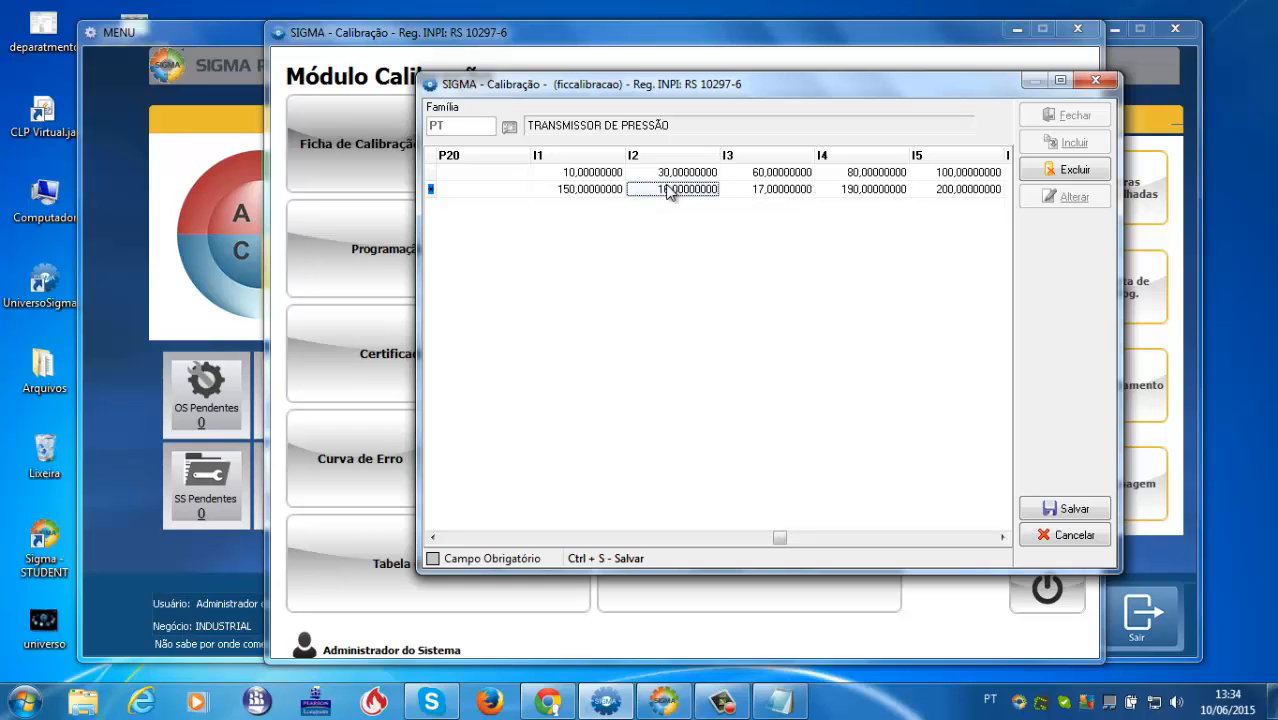
pyautogui.write('160')
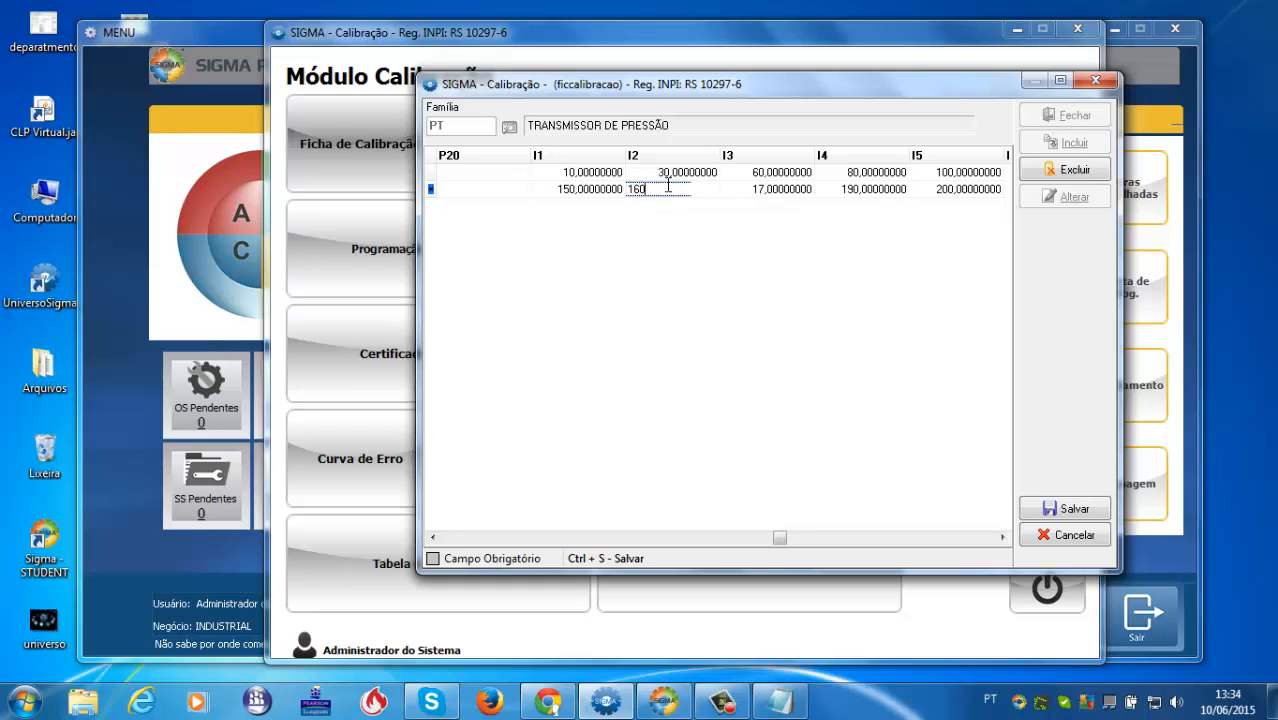
pyautogui.press('Tab')
pyautogui.write('170')
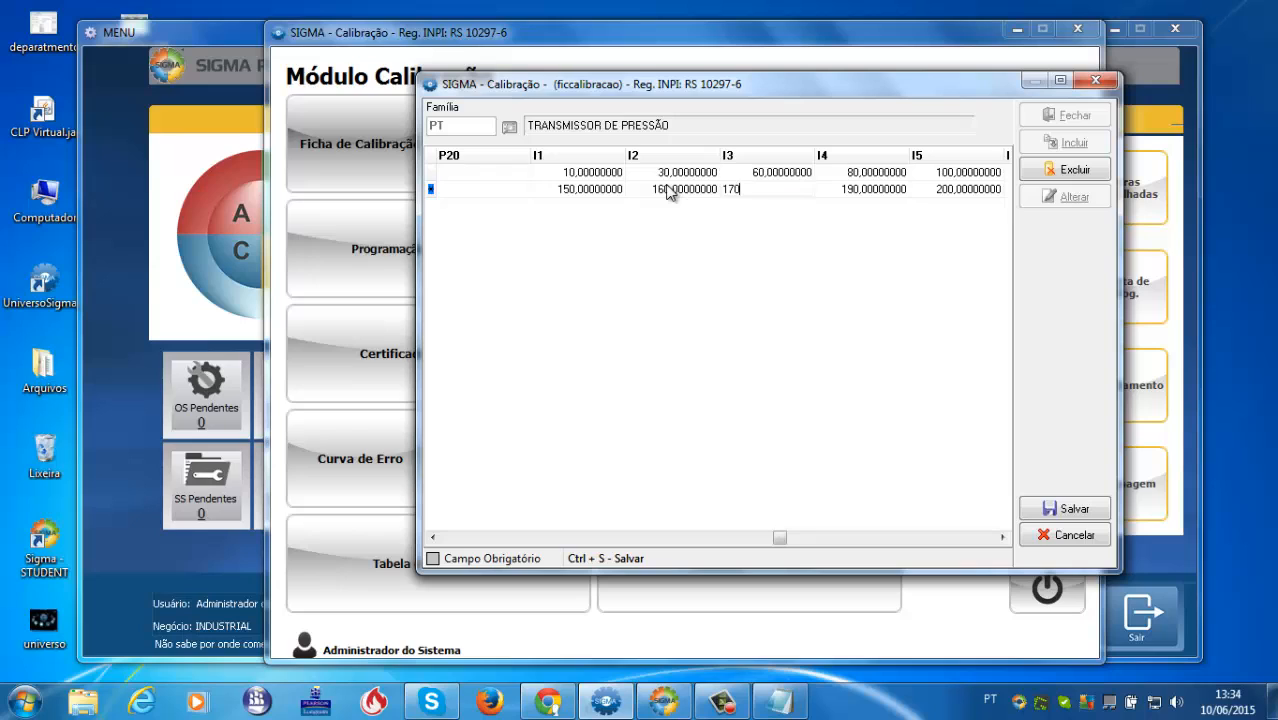
pyautogui.press('Tab')
pyautogui.write('1')
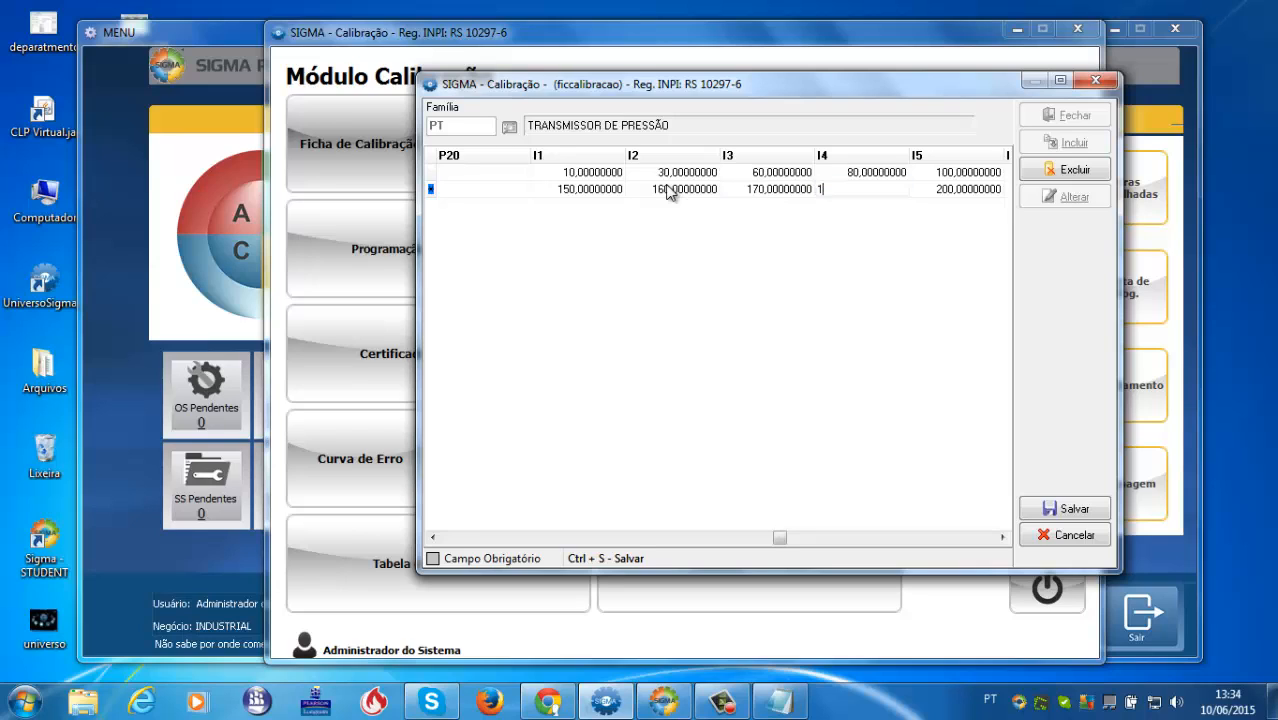
pyautogui.write('80,5')
pyautogui.press('Tab')
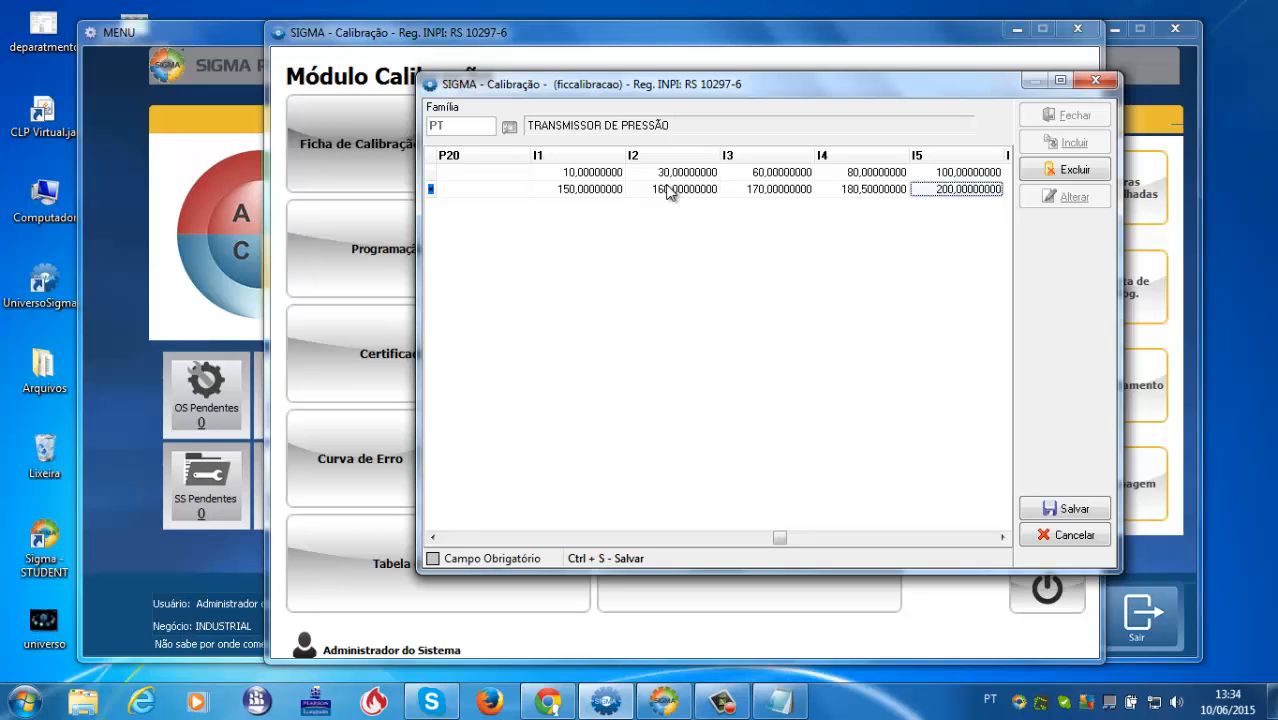
pyautogui.moveTo(620, 87); pyautogui.dragTo(476, 222)
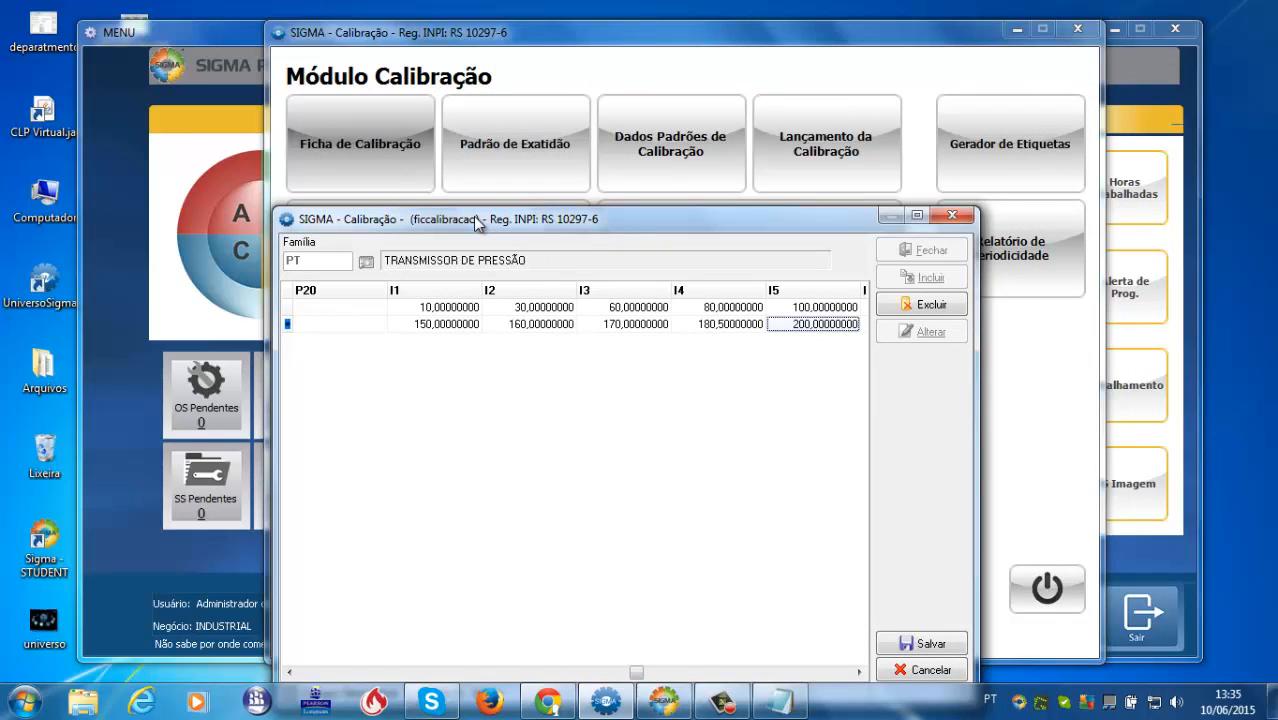
pyautogui.click(925, 645)
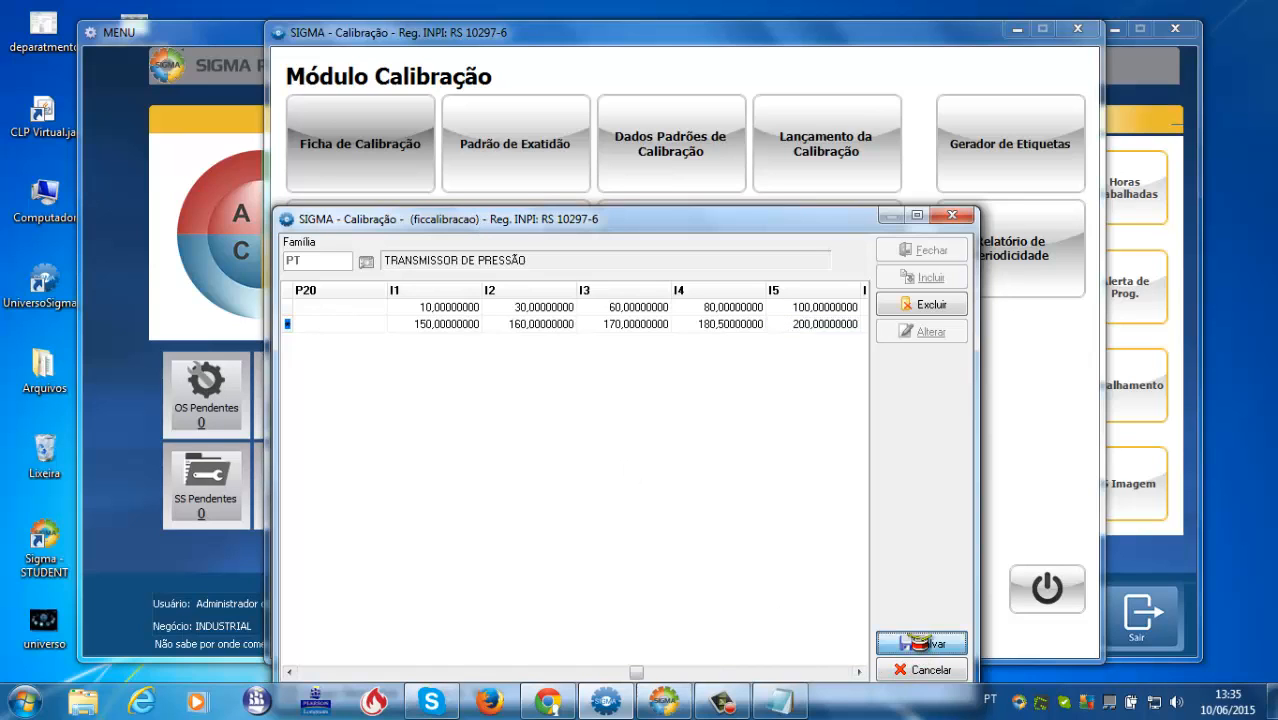